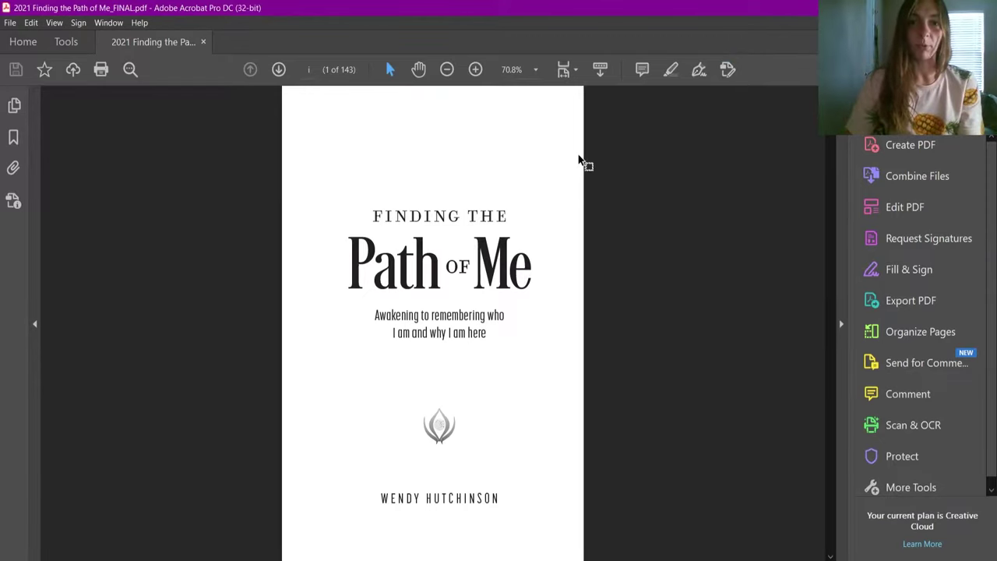
Page through the book PDF from the title page past the table of contents and introduction to Chapter 1.
{"action": "scroll", "coordinate": [554, 160], "scroll_direction": "down", "scroll_amount": 1}
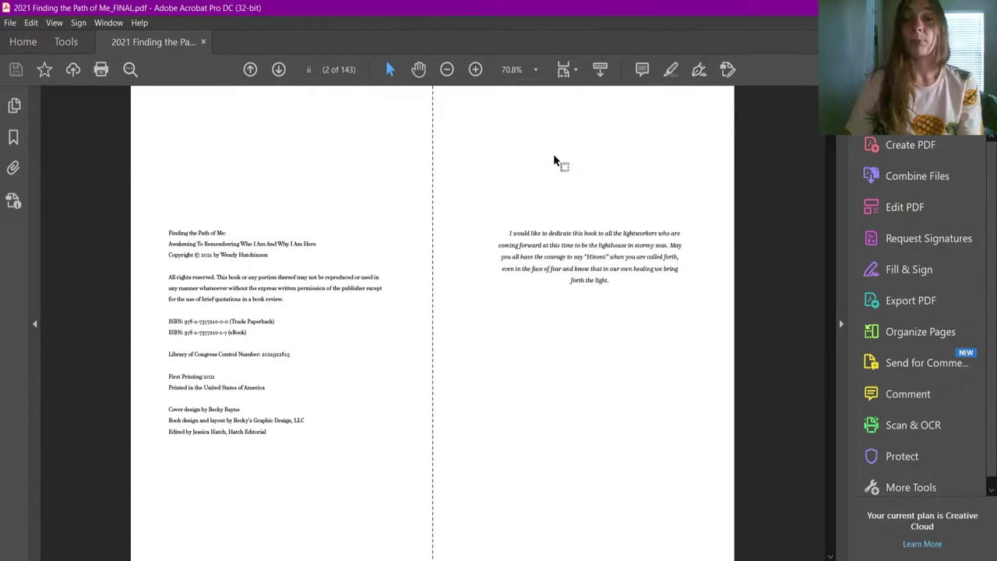
{"action": "scroll", "coordinate": [554, 161], "scroll_direction": "down", "scroll_amount": 1}
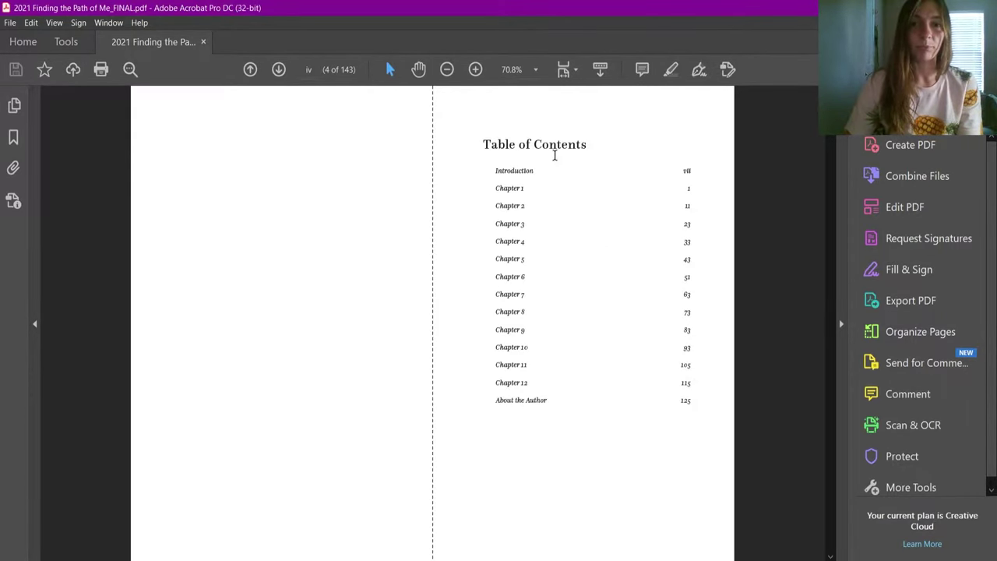
{"action": "scroll", "coordinate": [555, 159], "scroll_direction": "down", "scroll_amount": 1}
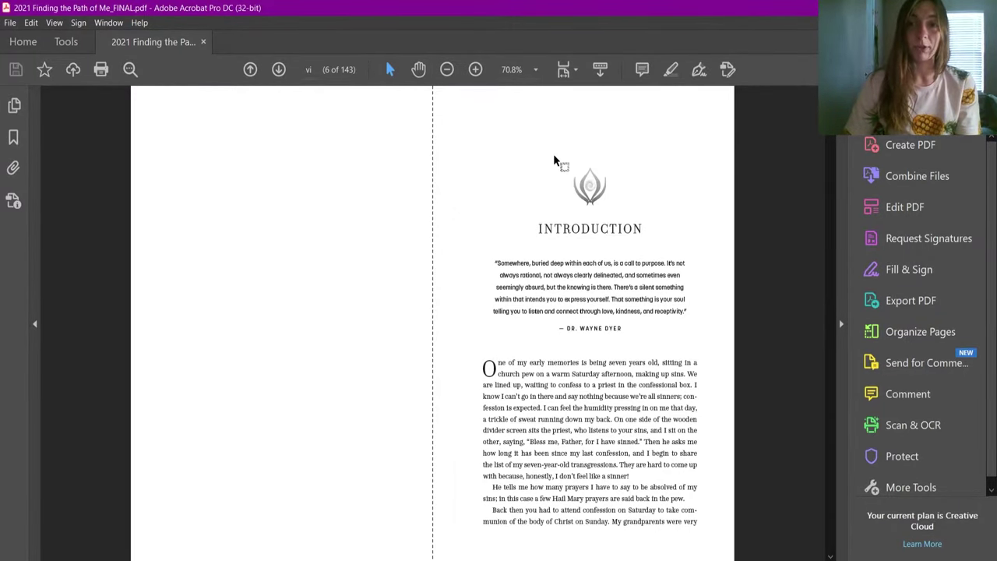
{"action": "scroll", "coordinate": [554, 161], "scroll_direction": "down", "scroll_amount": 1}
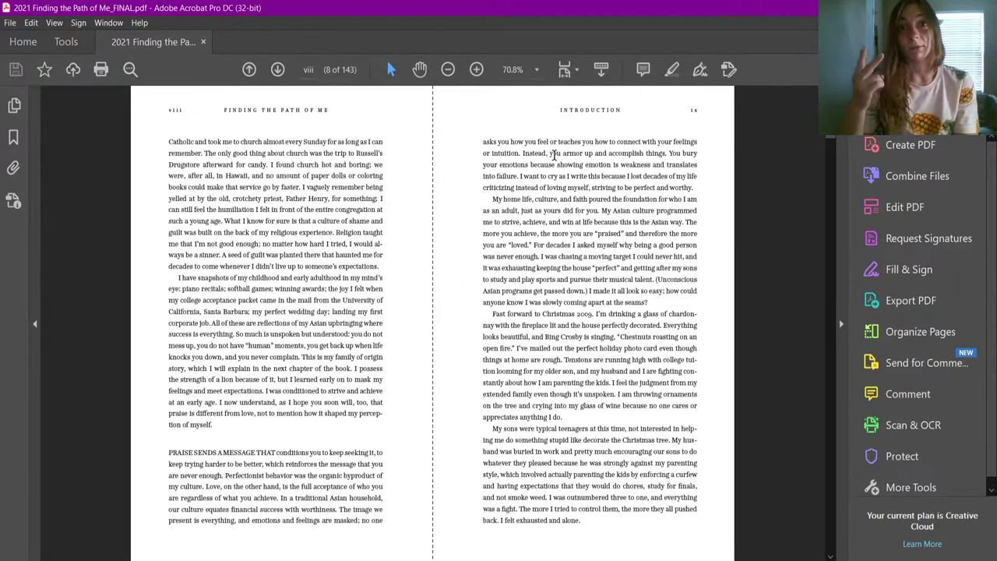
{"action": "scroll", "coordinate": [553, 153], "scroll_direction": "down", "scroll_amount": 3}
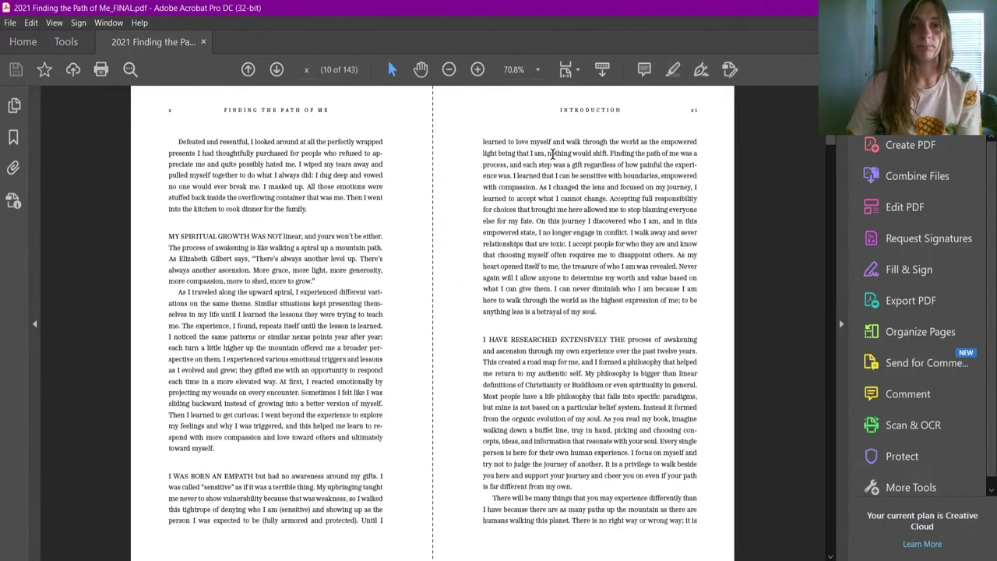
{"action": "scroll", "coordinate": [552, 153], "scroll_direction": "down", "scroll_amount": 12}
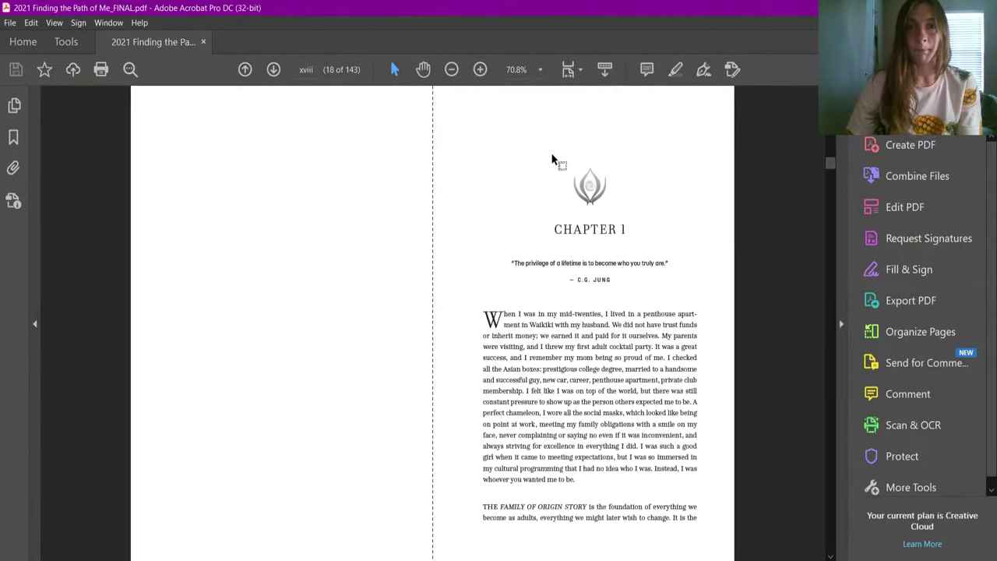
{"action": "scroll", "coordinate": [558, 159], "scroll_direction": "down", "scroll_amount": 9}
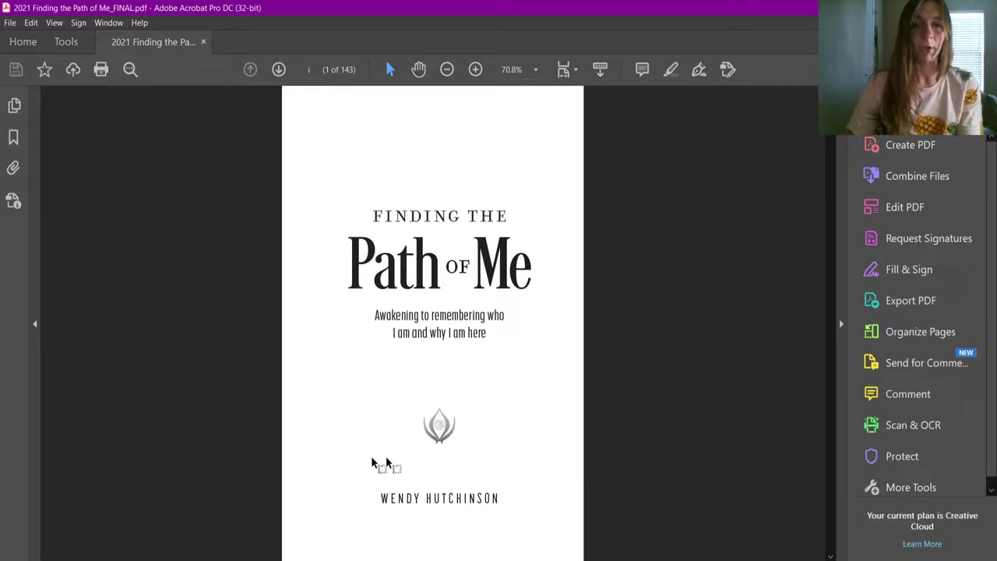
Switch to File Explorer, duplicate the Interior folder inside AlinealifeCoaching and rename the copy as Ebook.
{"action": "mouse_move", "coordinate": [125, 558]}
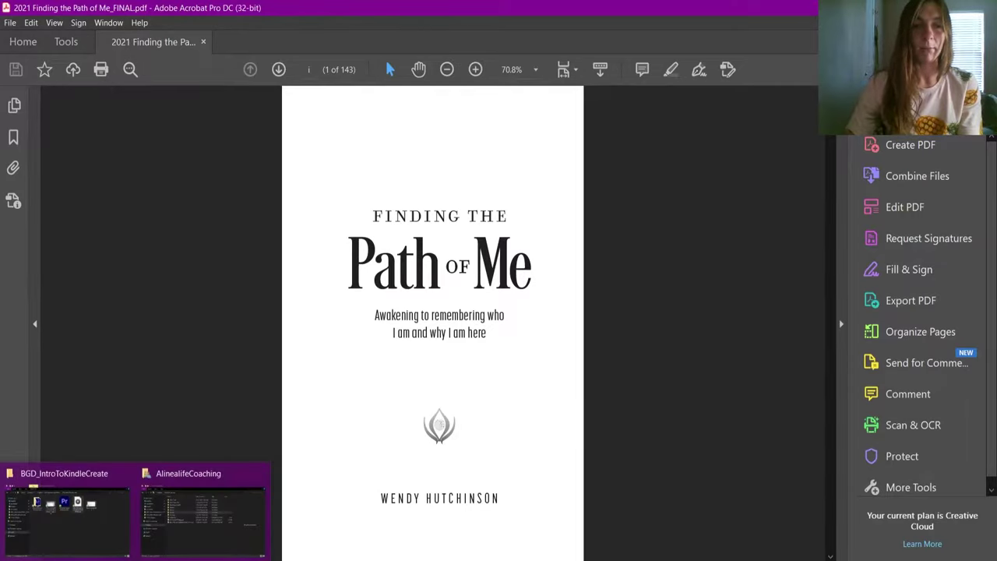
{"action": "left_click", "coordinate": [202, 518]}
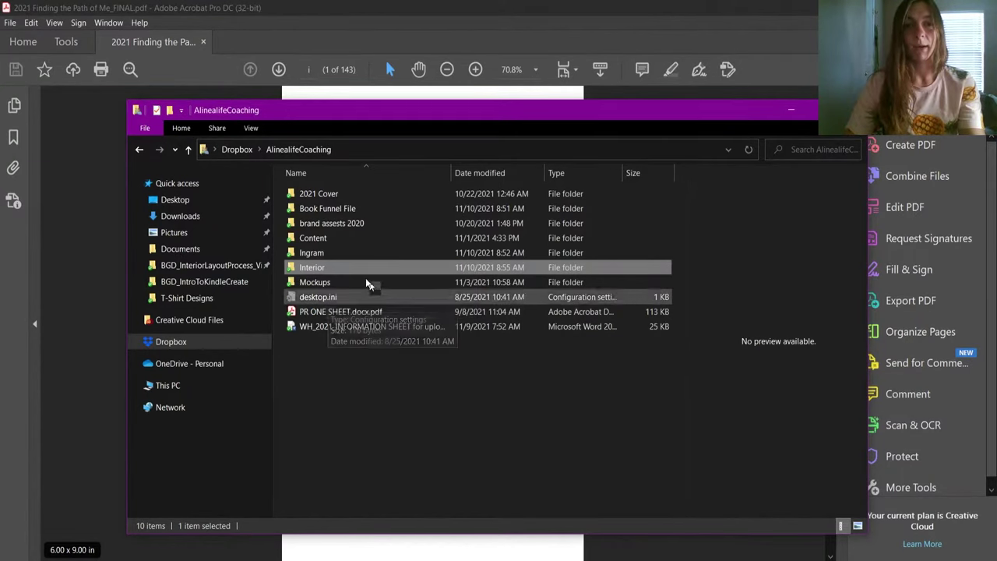
{"action": "left_click", "coordinate": [344, 270]}
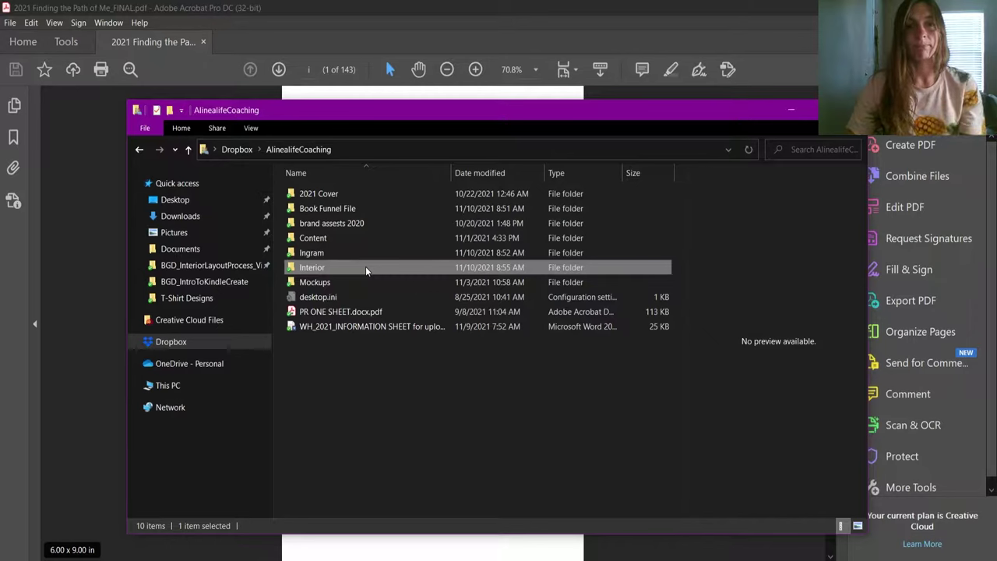
{"action": "key", "text": "ctrl+v"}
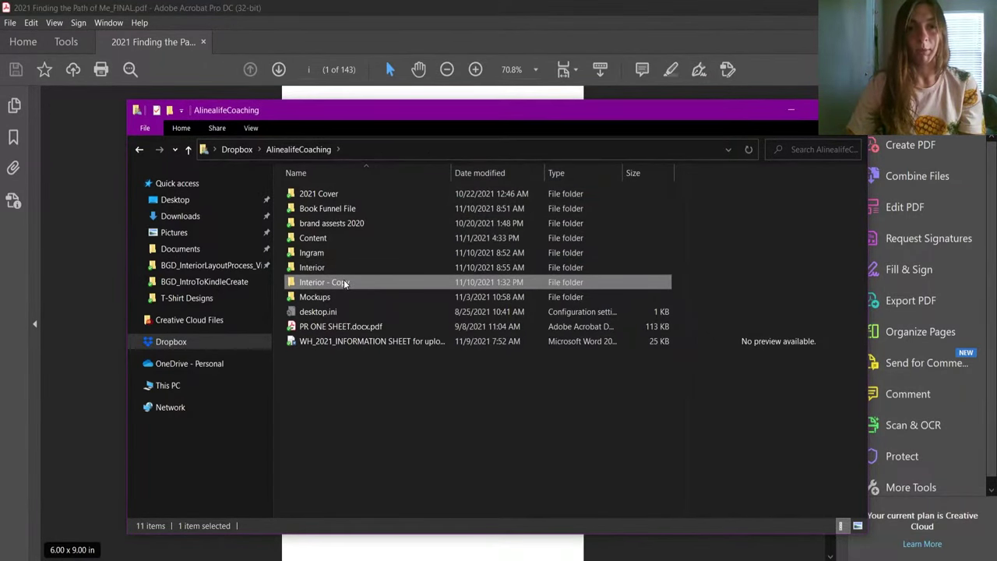
{"action": "left_click", "coordinate": [344, 284]}
{"action": "type", "text": "Ebook"}
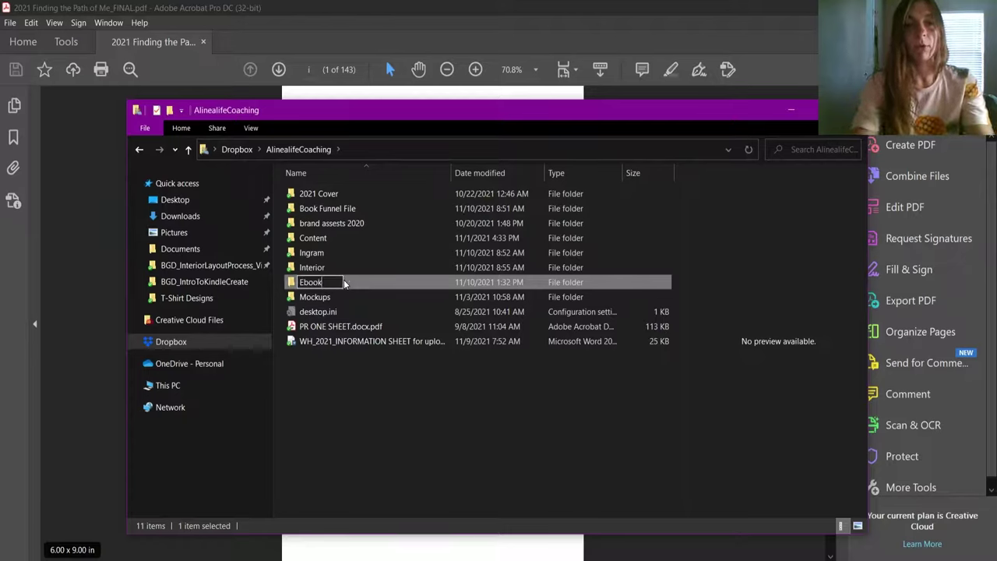
{"action": "key", "text": "Return"}
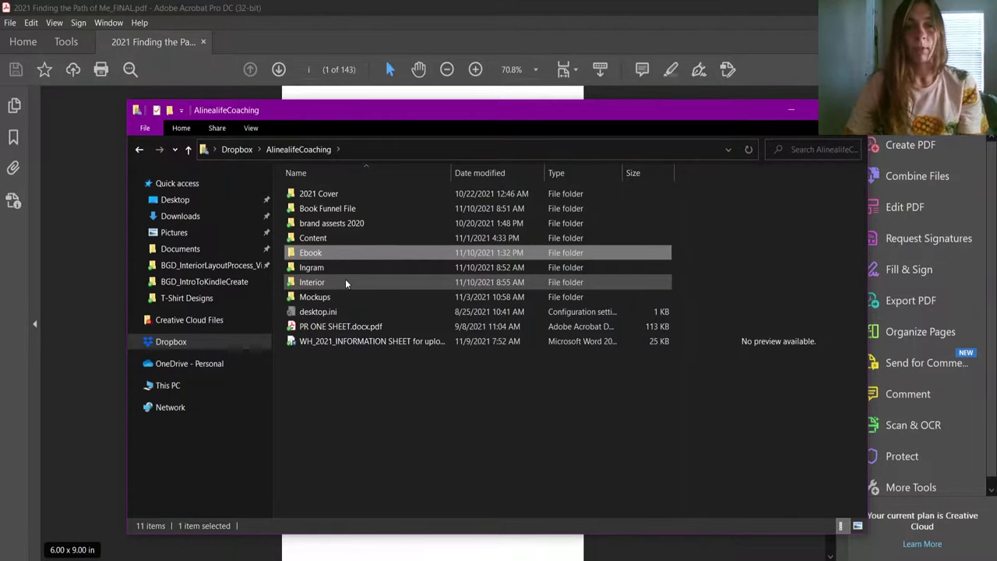
In the Ebook folder, delete the PDF's subfolder and the three InDesign files whose names start with FTPTM.
{"action": "double_click", "coordinate": [324, 253]}
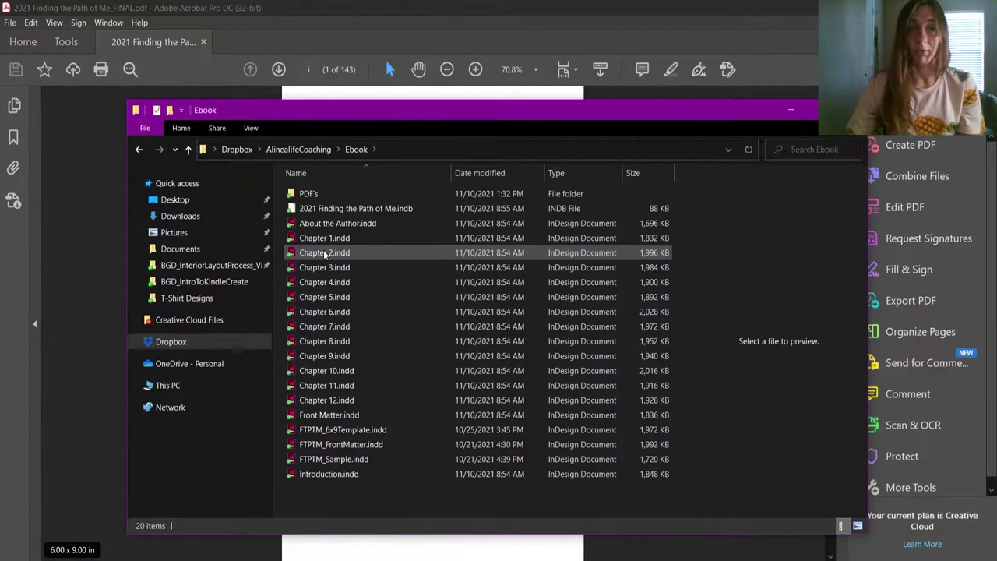
{"action": "left_click", "coordinate": [300, 198]}
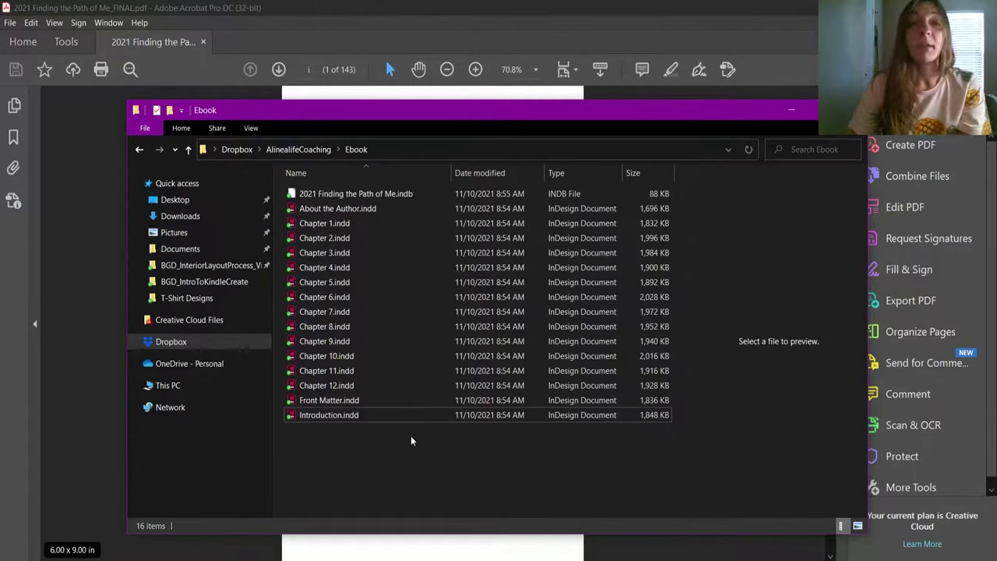
Open the book file 2021 Finding the Path of Me.indb from the Ebook folder with Adobe InDesign 2022.
{"action": "double_click", "coordinate": [409, 192]}
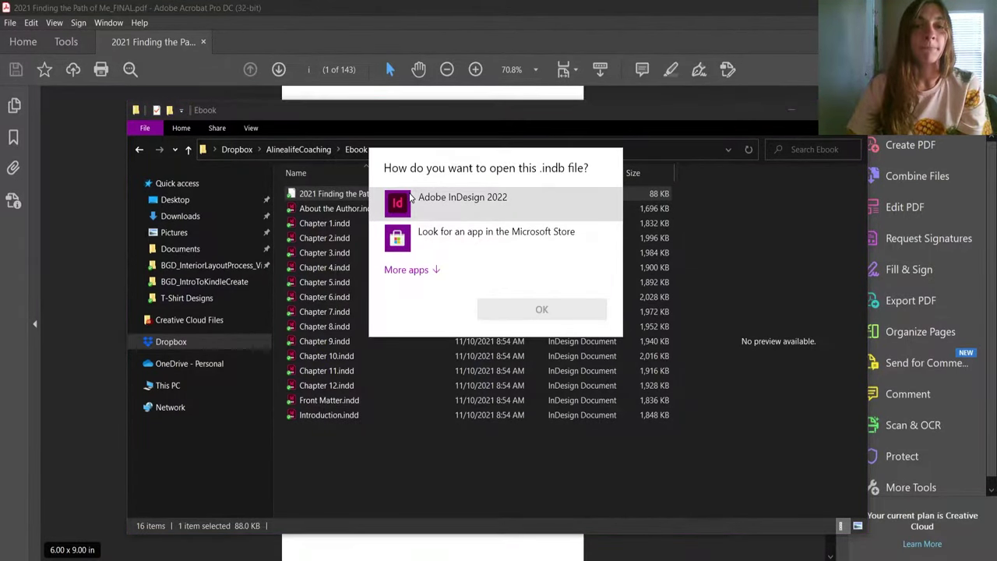
{"action": "left_click", "coordinate": [413, 199]}
{"action": "left_click", "coordinate": [527, 309]}
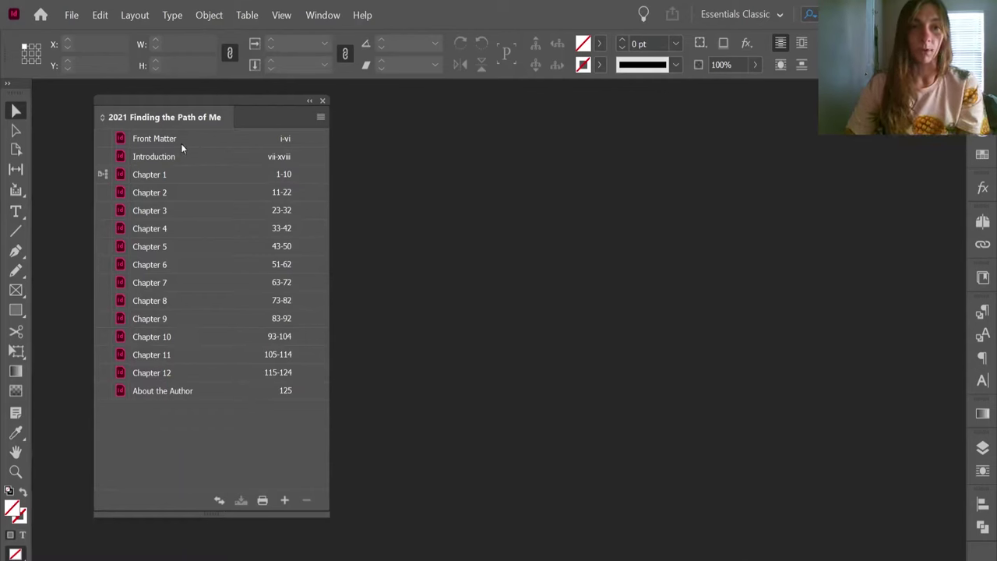
Open all documents of the book, from Front Matter to About the Author, dismissing the missing-link notice and skipping the missing fonts.
{"action": "left_click", "coordinate": [180, 143]}
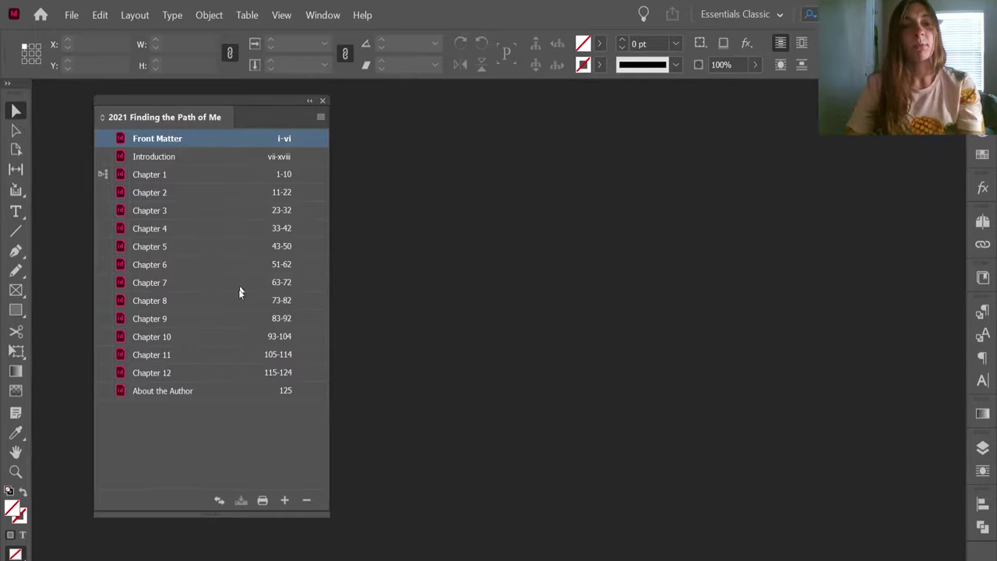
{"action": "left_click", "coordinate": [206, 391], "text": "shift"}
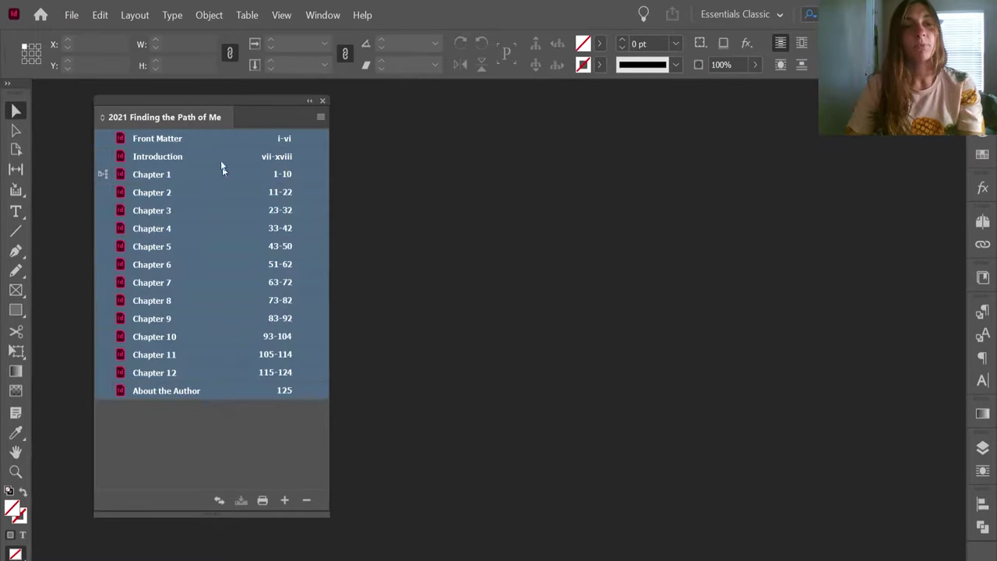
{"action": "double_click", "coordinate": [208, 136]}
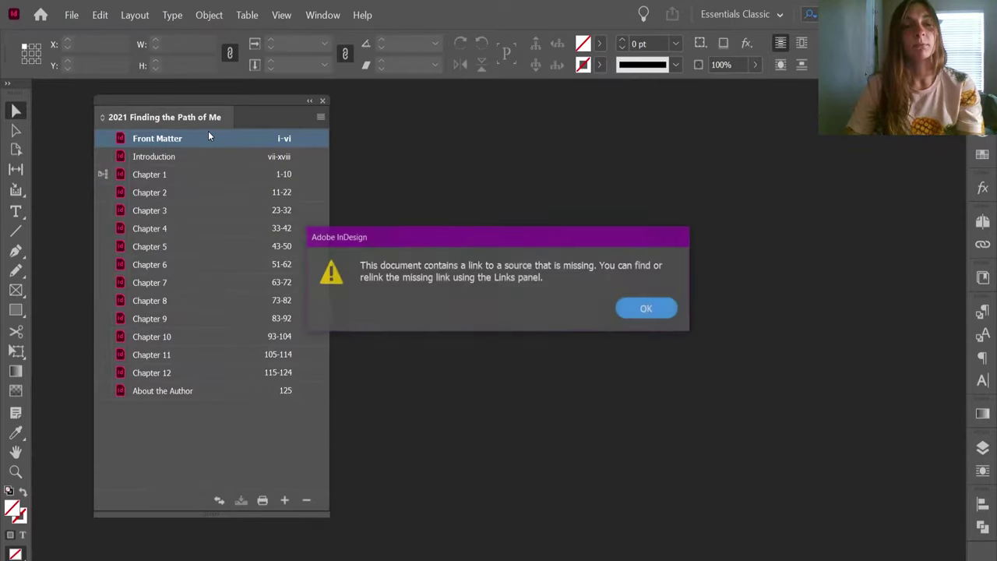
{"action": "left_click", "coordinate": [648, 309]}
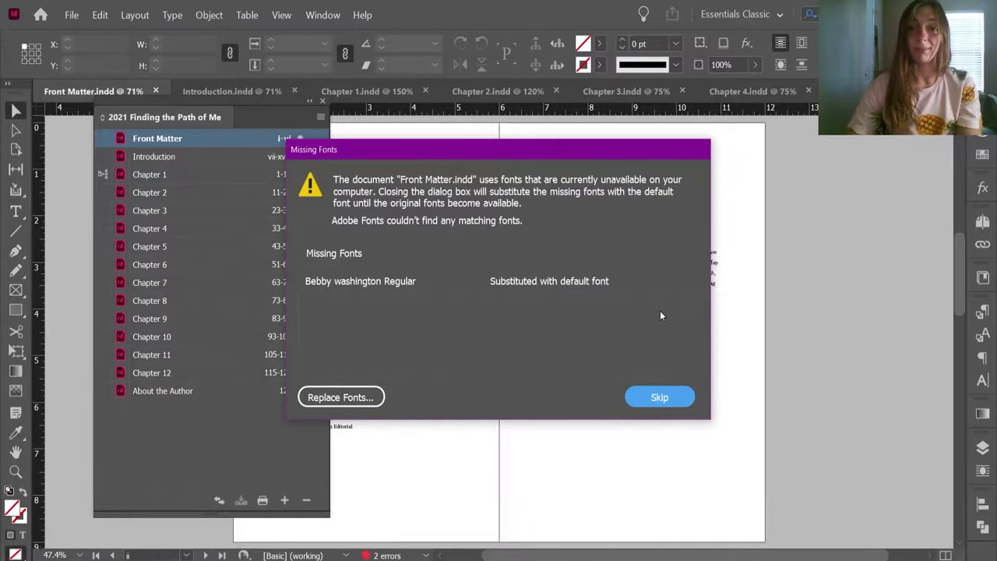
{"action": "left_click", "coordinate": [651, 396]}
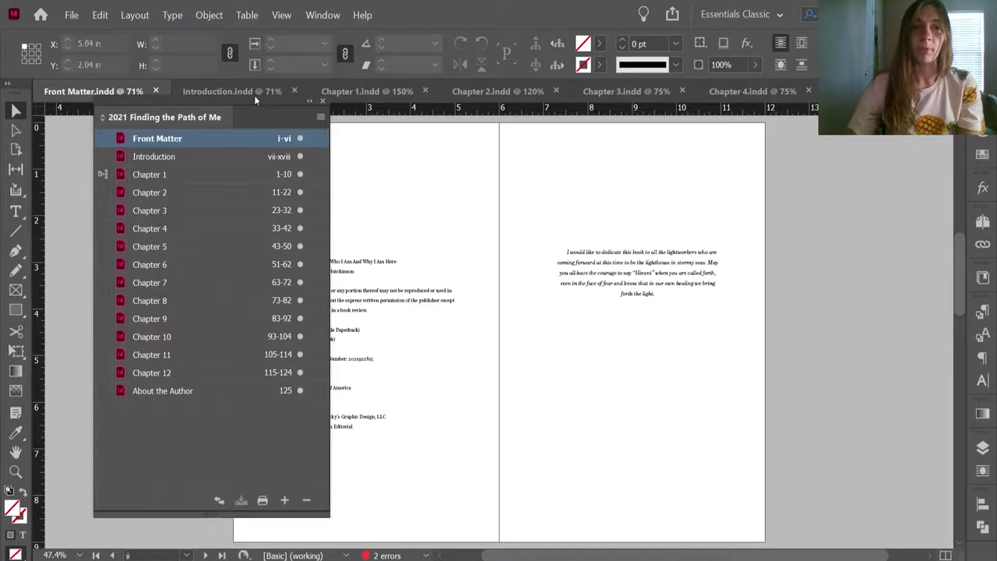
Select every document in the book and start exporting the book to EPUB with the Ebook folder as destination.
{"action": "left_click_drag", "start_coordinate": [253, 97], "coordinate": [267, 119]}
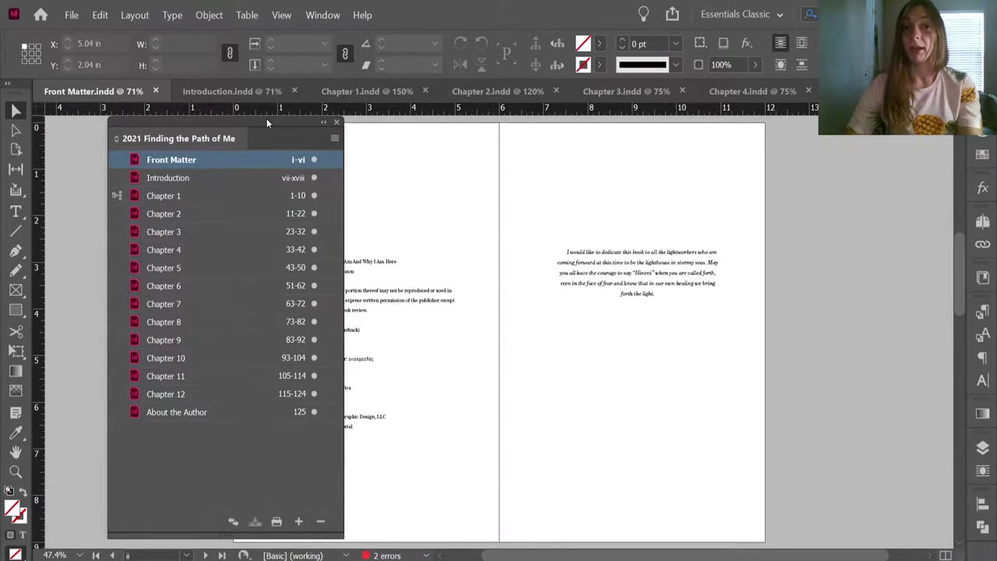
{"action": "left_click", "coordinate": [248, 414], "text": "shift"}
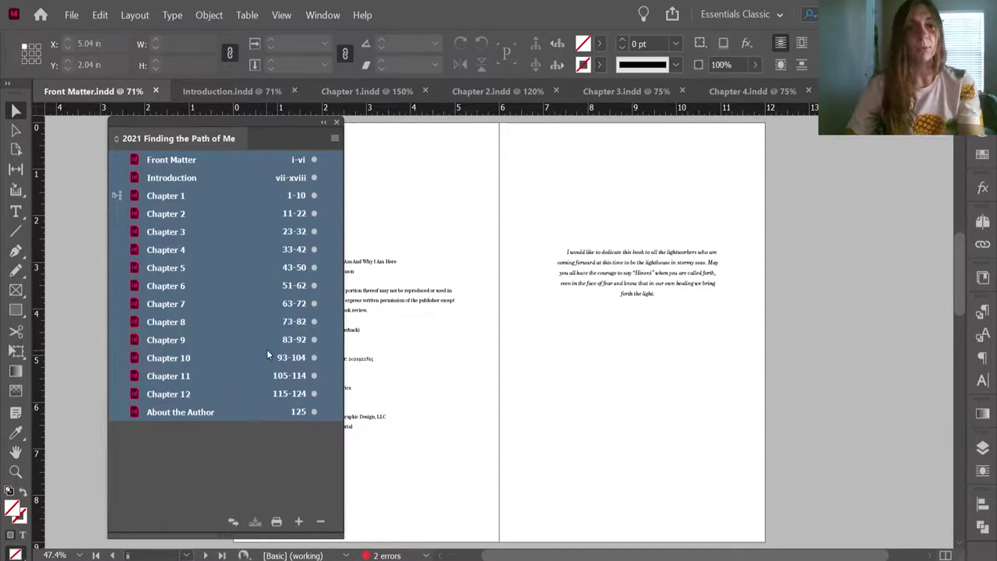
{"action": "left_click", "coordinate": [333, 138]}
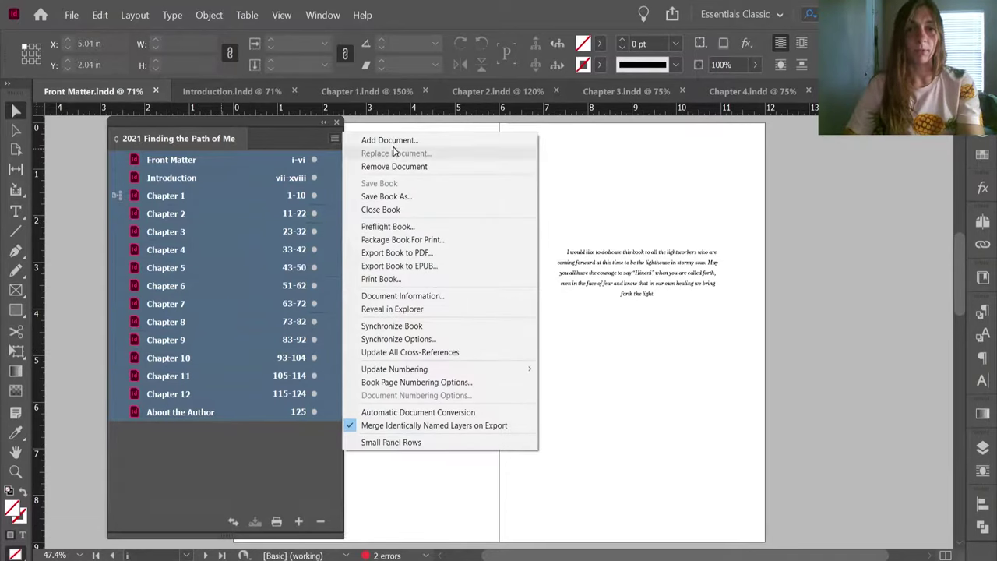
{"action": "left_click", "coordinate": [406, 267]}
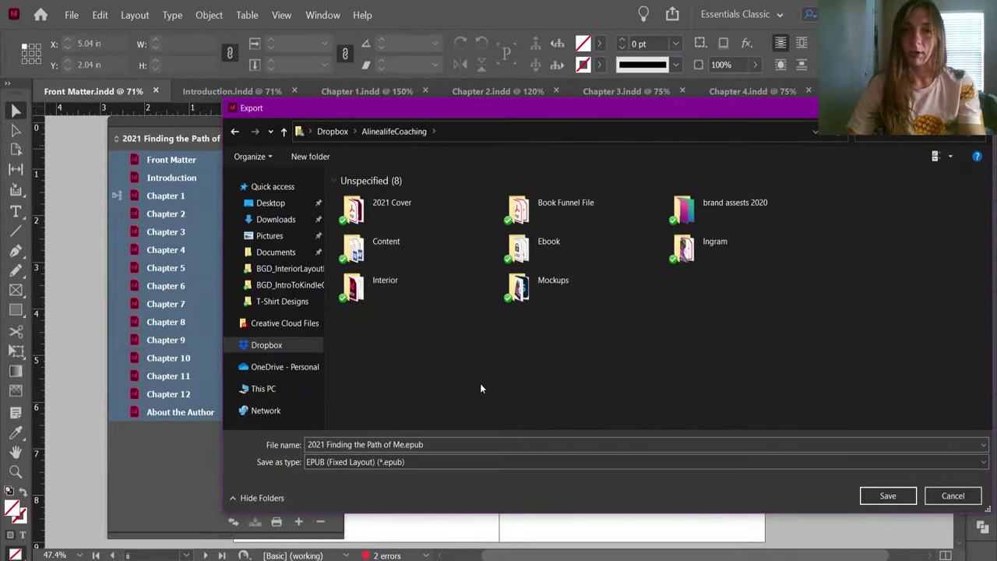
{"action": "left_click", "coordinate": [579, 255]}
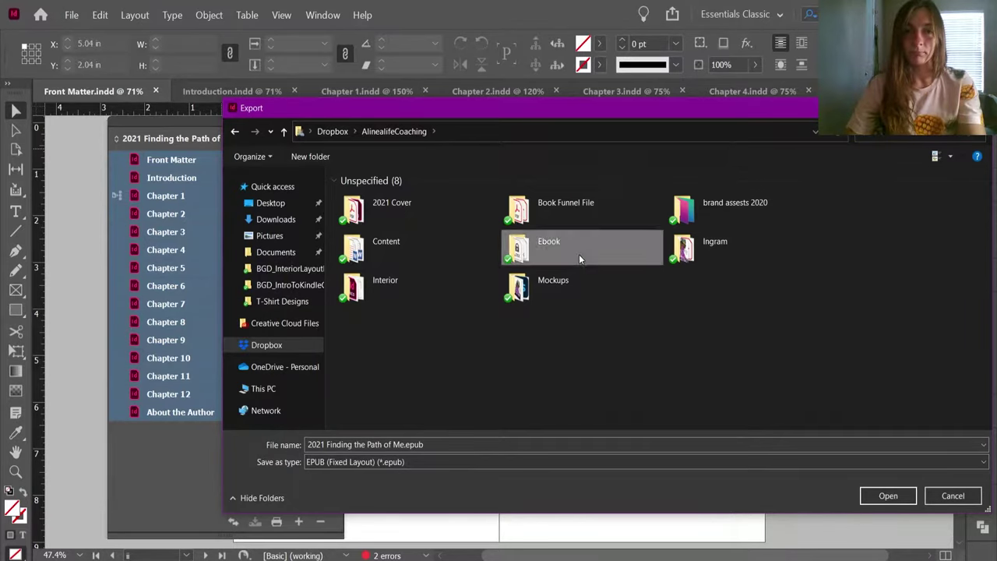
{"action": "double_click", "coordinate": [579, 254]}
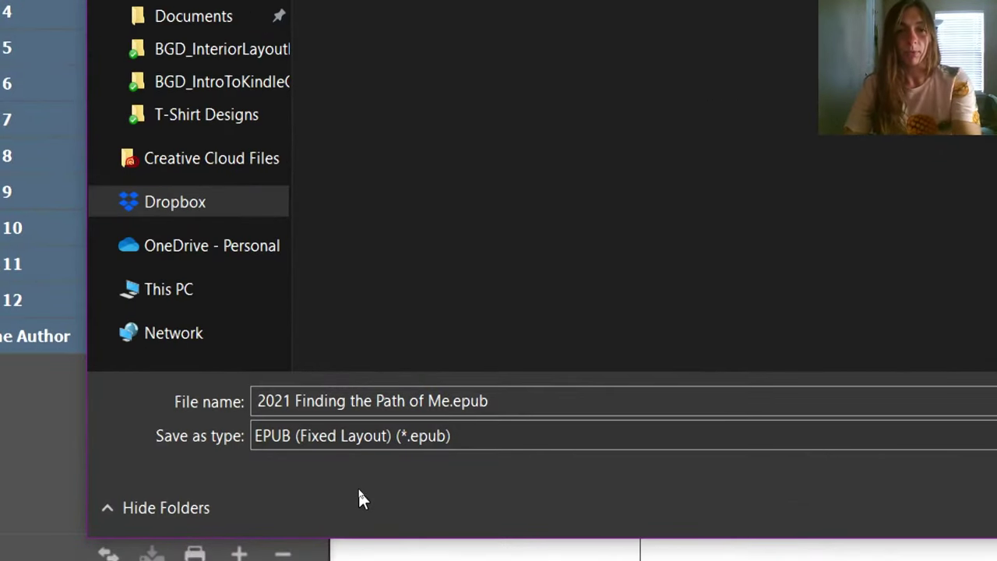
Export 2021 Finding the Path of Me.epub as EPUB (Reflowable) with the offered layout options, and close the export warnings.
{"action": "left_click", "coordinate": [503, 433]}
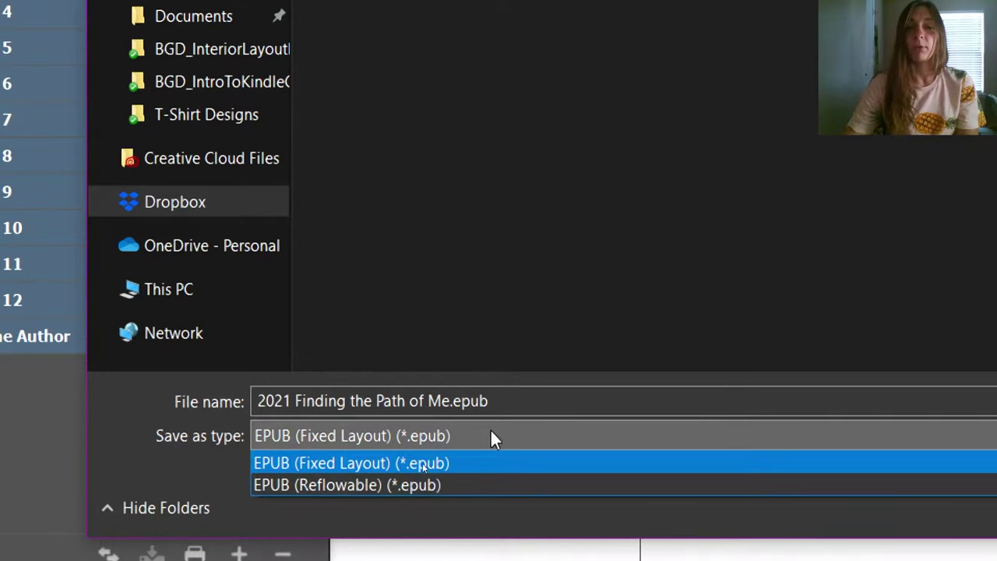
{"action": "left_click", "coordinate": [464, 503]}
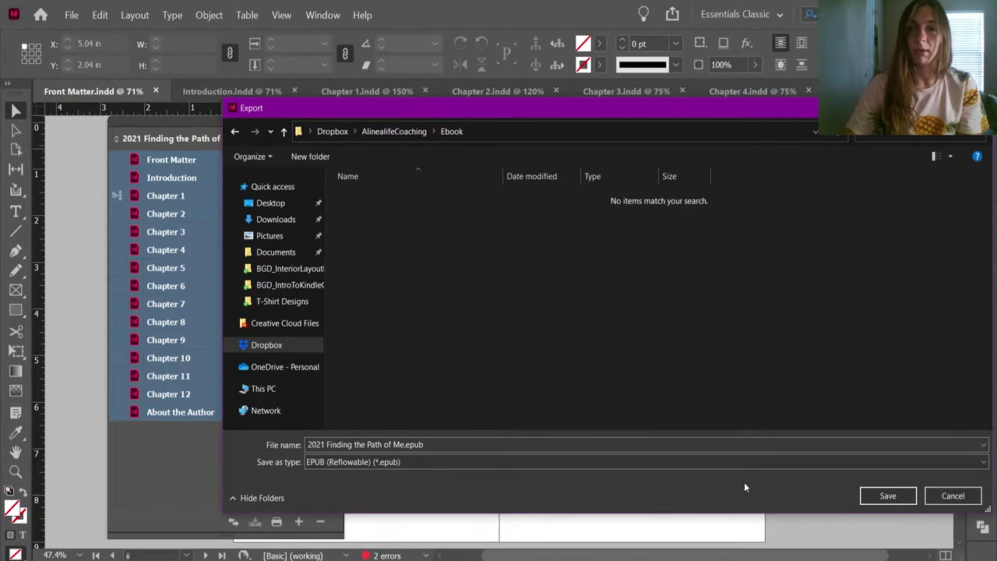
{"action": "left_click", "coordinate": [883, 496]}
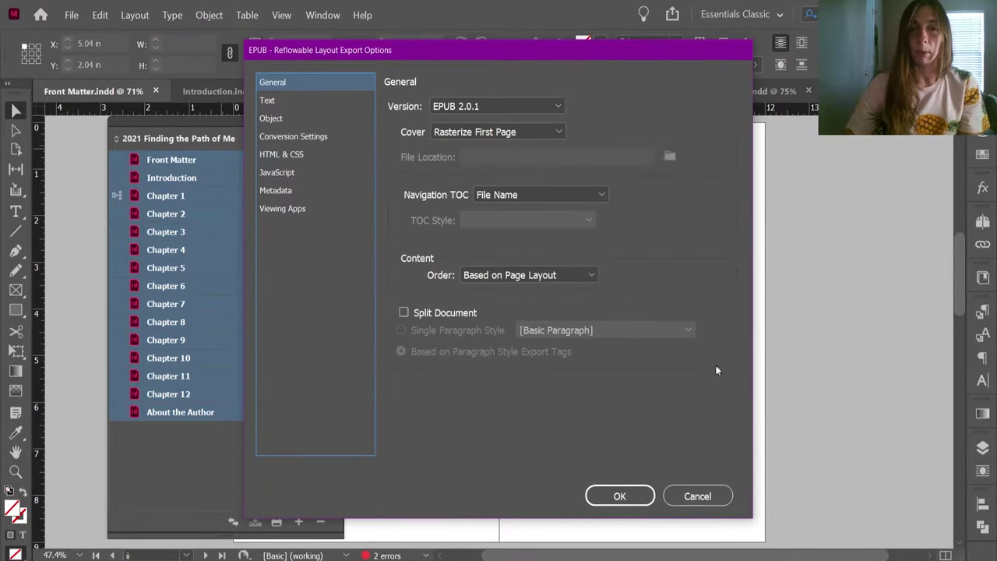
{"action": "left_click", "coordinate": [628, 505]}
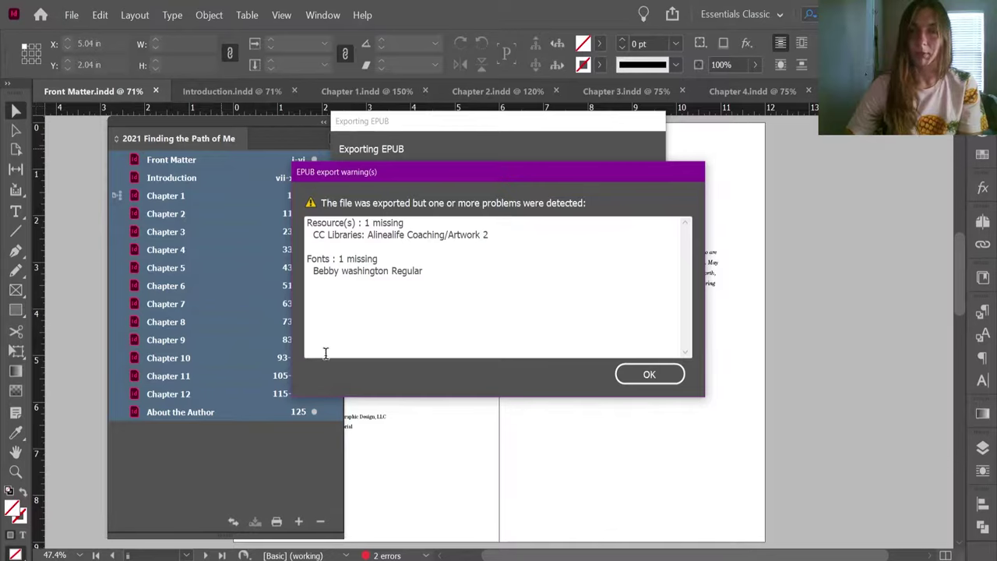
{"action": "left_click_drag", "start_coordinate": [307, 223], "coordinate": [458, 236]}
{"action": "left_click", "coordinate": [647, 374]}
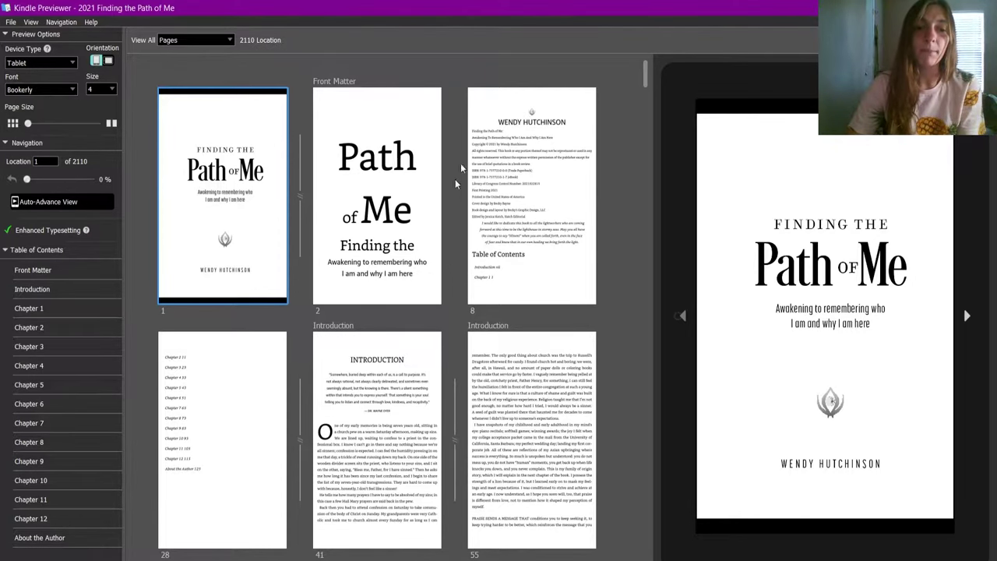
Switch to the web browser and search Google for kindle previewer.
{"action": "key", "text": "alt+Tab"}
{"action": "type", "text": "kindle "}
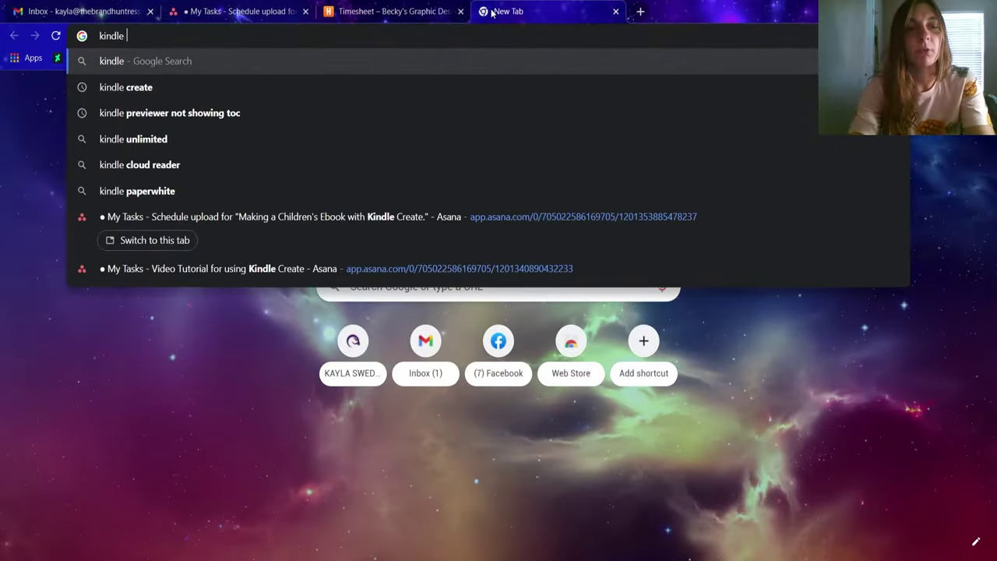
{"action": "type", "text": "prev"}
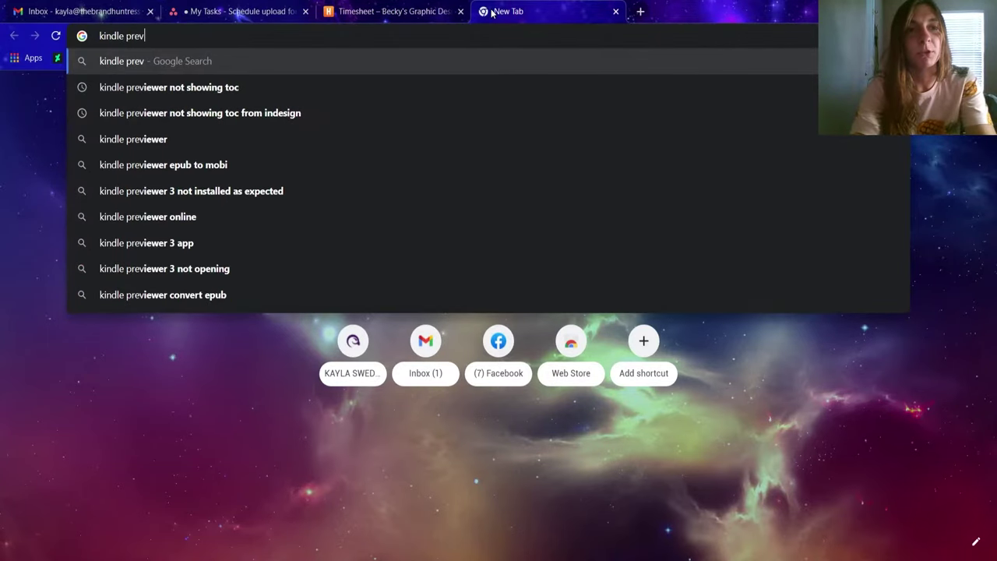
{"action": "type", "text": "i"}
{"action": "type", "text": "ewer"}
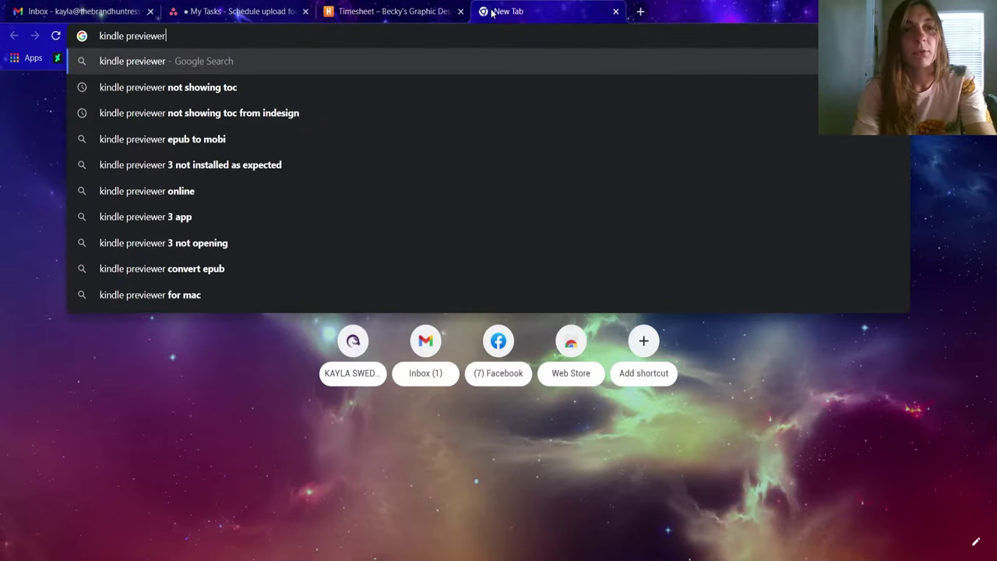
{"action": "key", "text": "Return"}
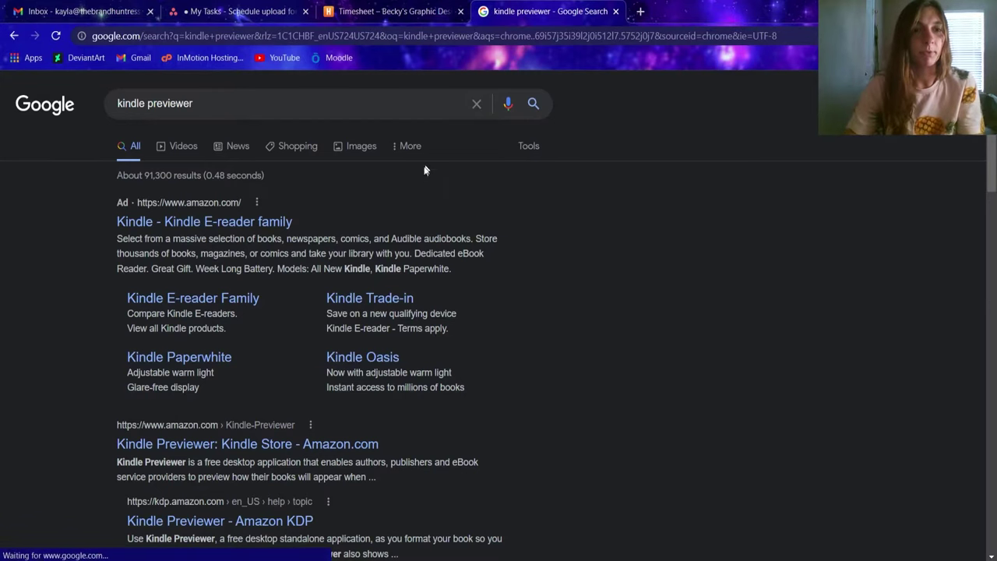
Refine the search to kindle previewer 3, open Amazon's Kindle Previewer page and look through it.
{"action": "left_click", "coordinate": [286, 105]}
{"action": "left_click", "coordinate": [281, 175]}
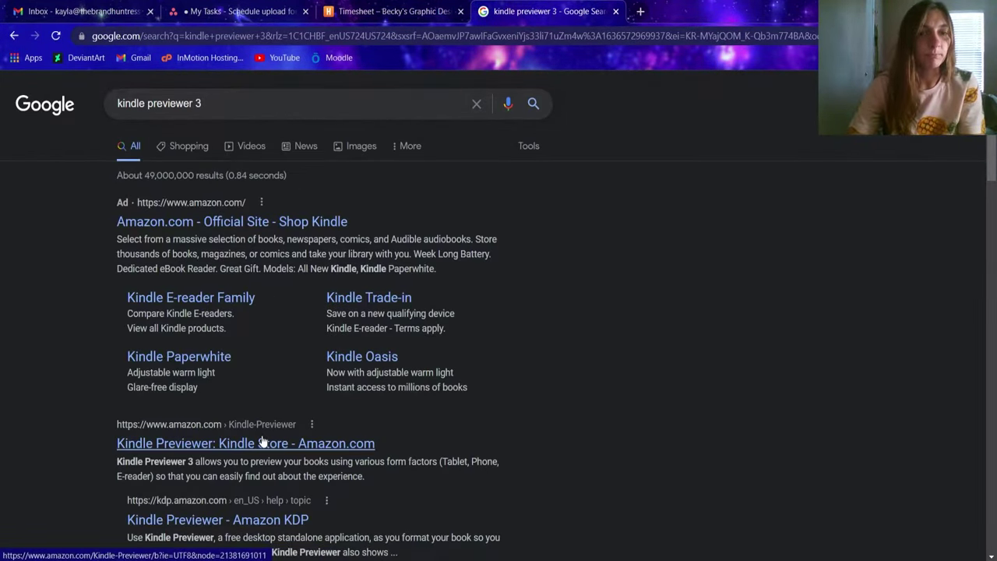
{"action": "scroll", "coordinate": [258, 441], "scroll_direction": "down", "scroll_amount": 2}
{"action": "left_click", "coordinate": [259, 312]}
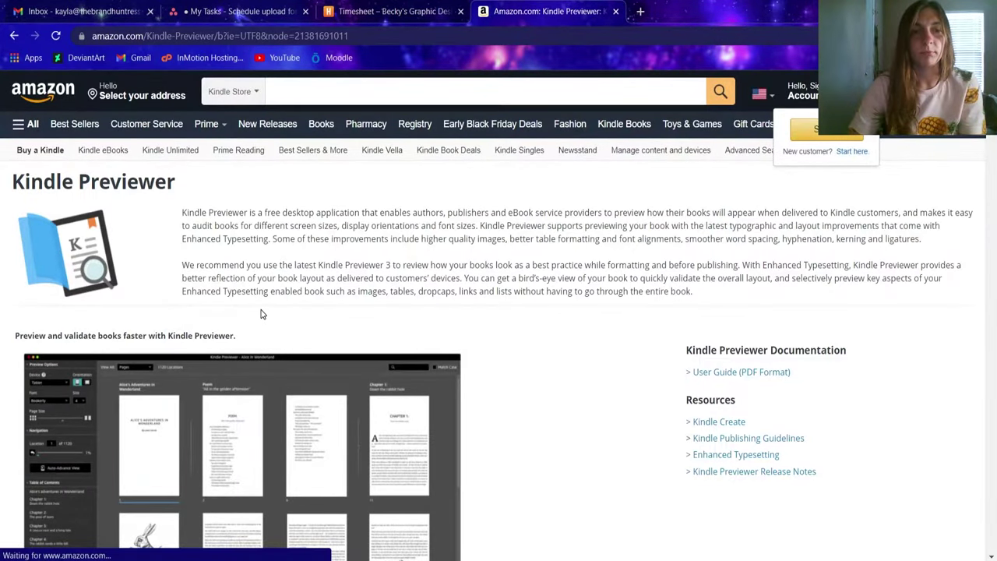
{"action": "scroll", "coordinate": [262, 314], "scroll_direction": "down", "scroll_amount": 10}
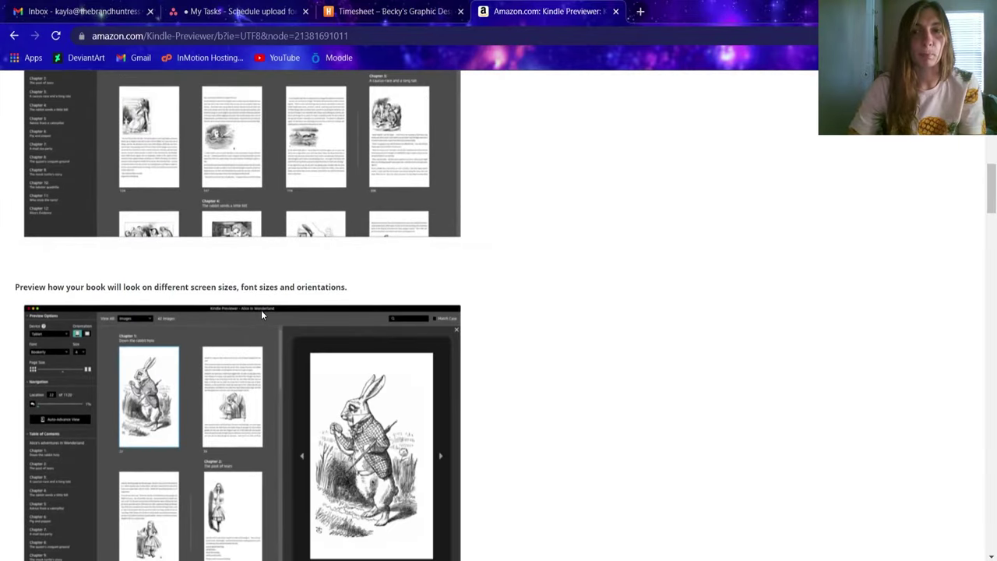
{"action": "left_click_drag", "start_coordinate": [990, 191], "coordinate": [989, 225]}
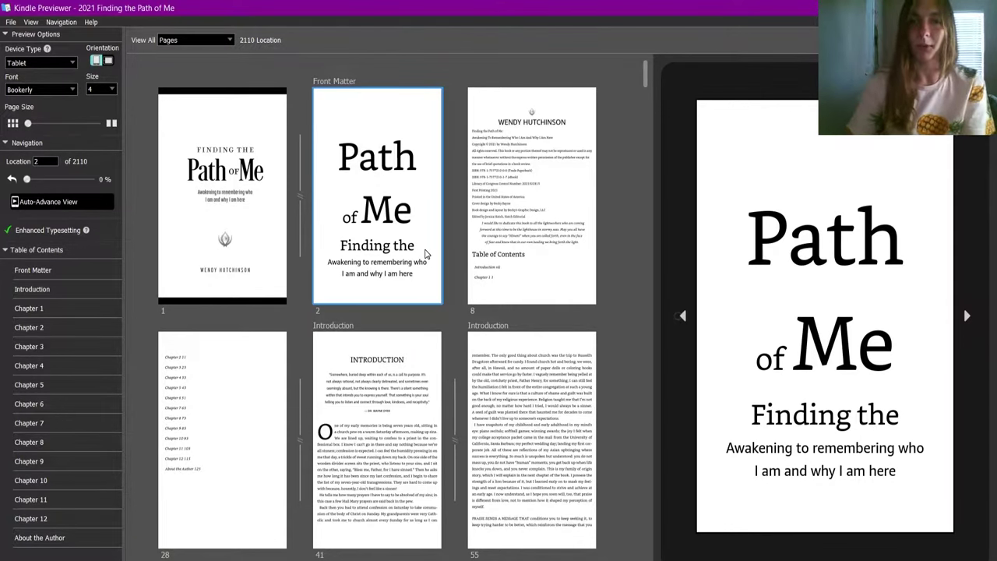
Preview the copyright page, the opening page of Chapter 1 and the last page of the Introduction in Kindle Previewer.
{"action": "left_click", "coordinate": [503, 204]}
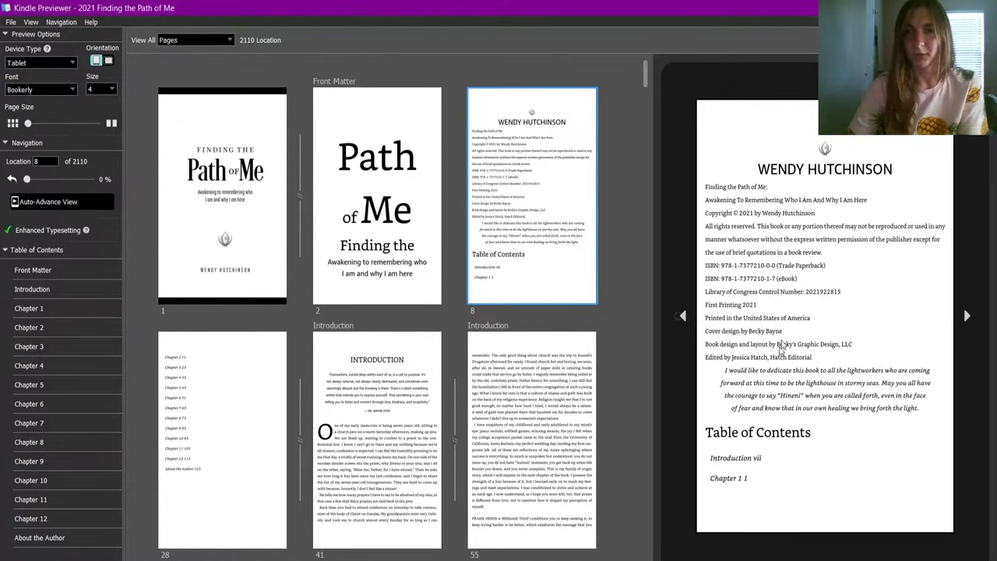
{"action": "scroll", "coordinate": [455, 329], "scroll_direction": "down", "scroll_amount": 10}
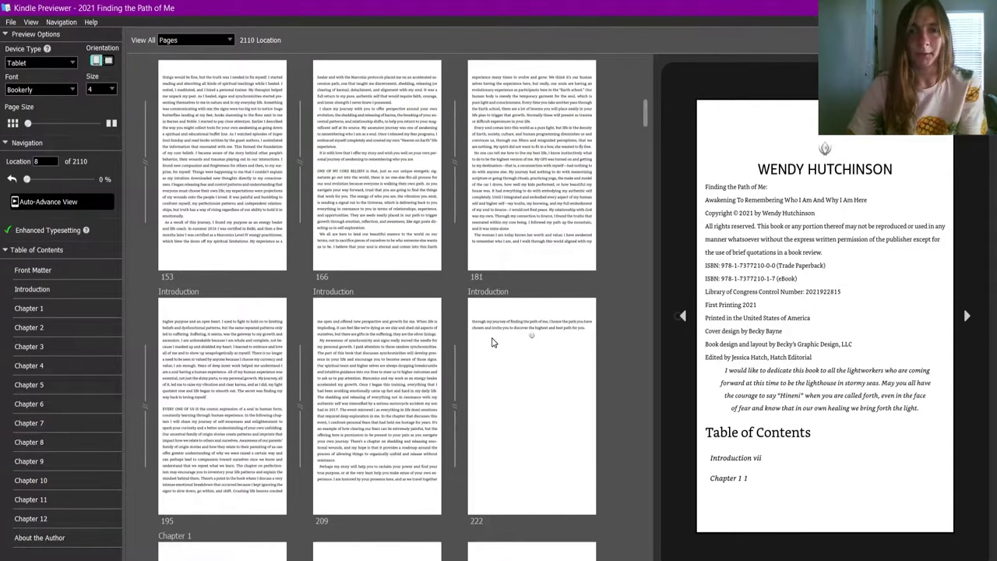
{"action": "scroll", "coordinate": [518, 351], "scroll_direction": "down", "scroll_amount": 5}
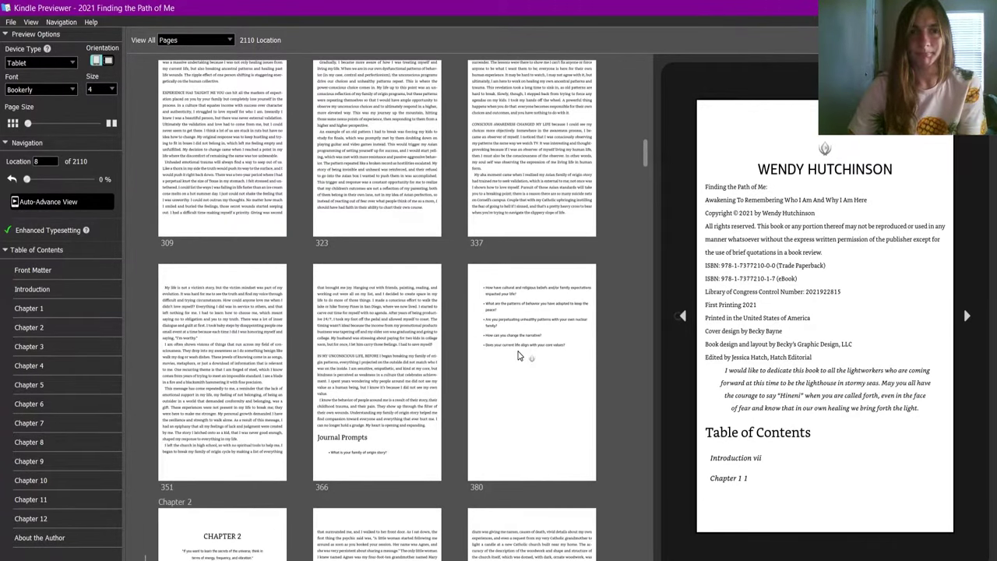
{"action": "left_click", "coordinate": [275, 212]}
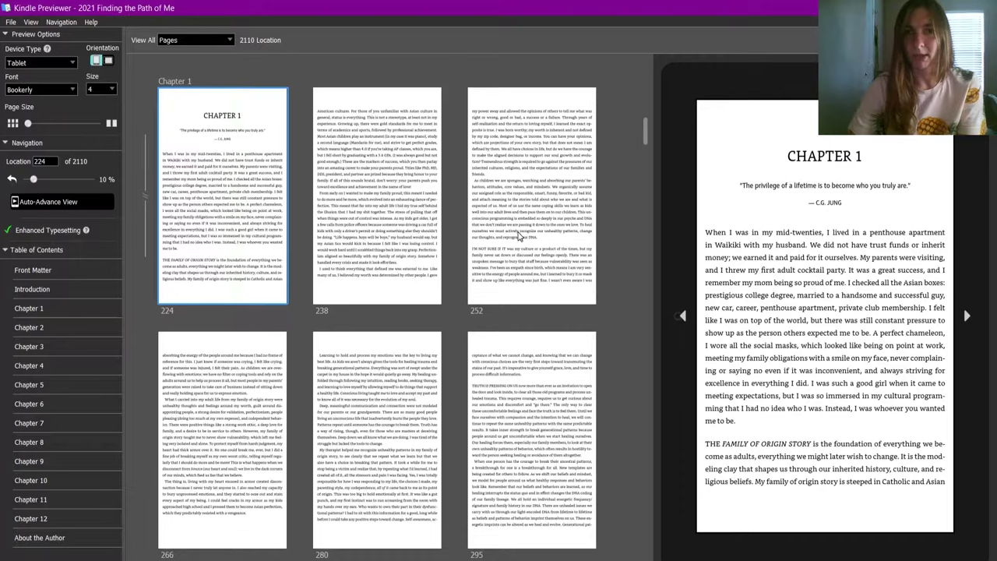
{"action": "scroll", "coordinate": [524, 238], "scroll_direction": "up", "scroll_amount": 8}
{"action": "left_click", "coordinate": [548, 396]}
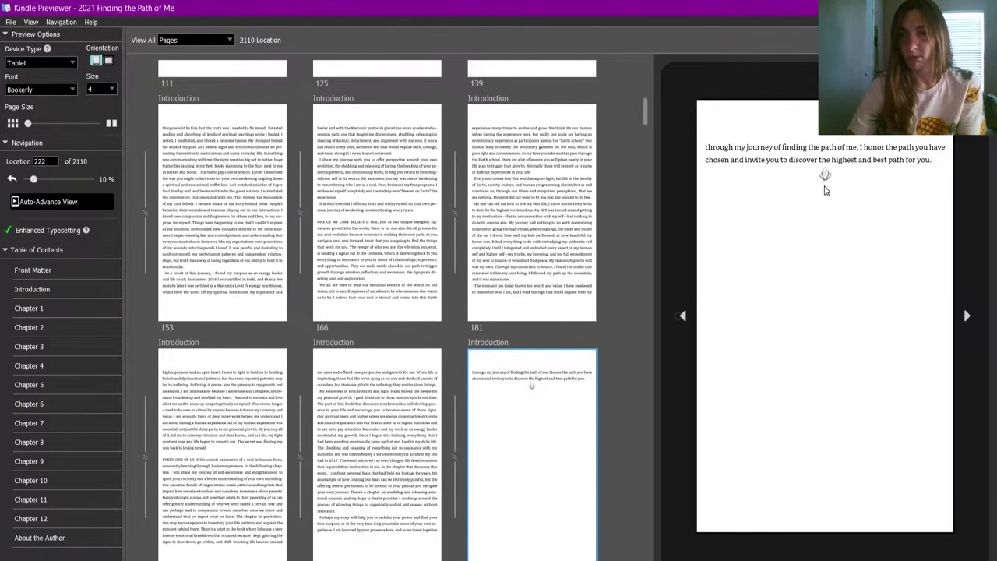
Preview the closing page of Chapter 1 with the journal prompt questions.
{"action": "scroll", "coordinate": [504, 363], "scroll_direction": "down", "scroll_amount": 8}
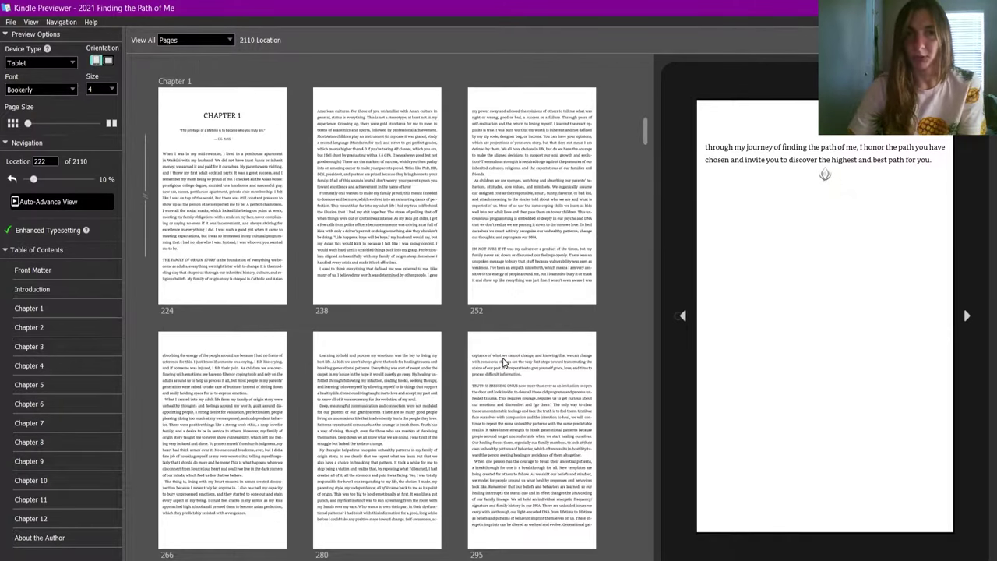
{"action": "scroll", "coordinate": [331, 248], "scroll_direction": "down", "scroll_amount": 5}
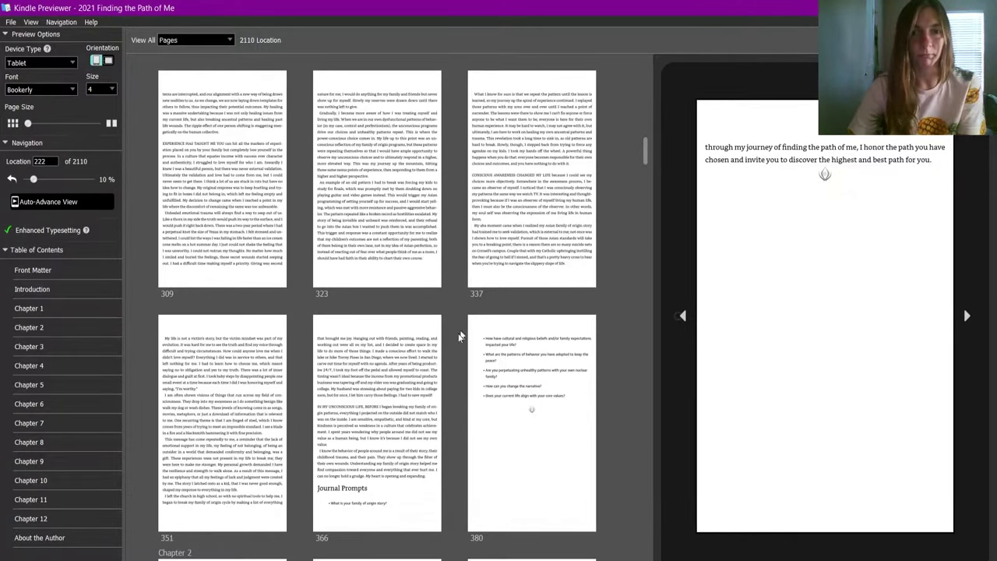
{"action": "left_click", "coordinate": [430, 381]}
{"action": "left_click", "coordinate": [512, 380]}
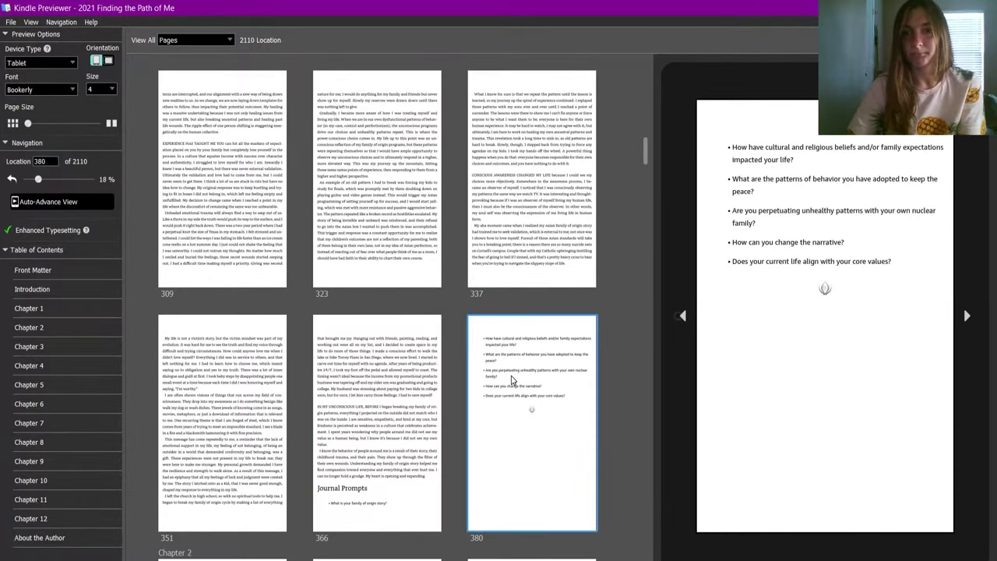
Look through the following chapters and preview the opening page of Chapter 6 with its quote and drop cap.
{"action": "scroll", "coordinate": [380, 358], "scroll_direction": "down", "scroll_amount": 15}
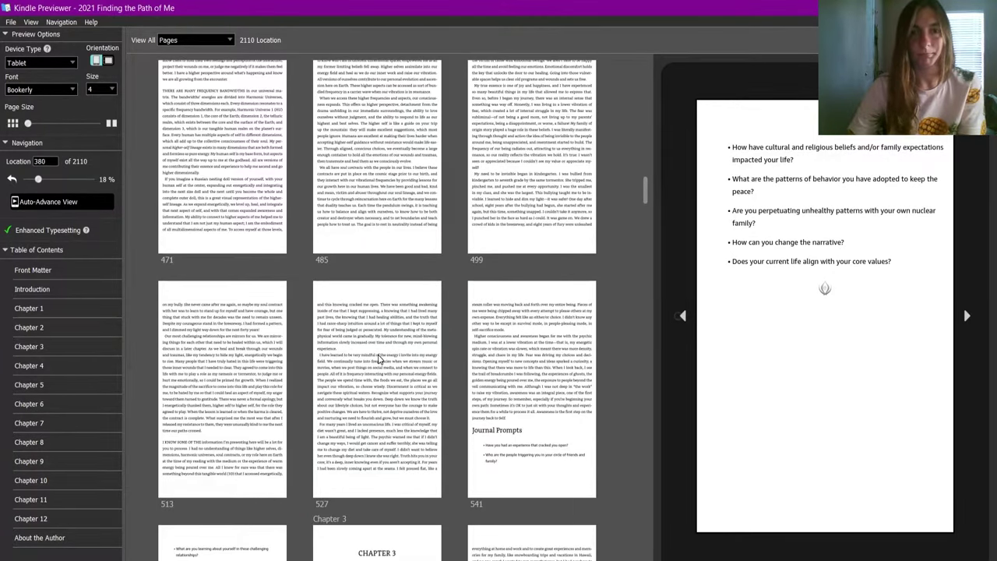
{"action": "scroll", "coordinate": [379, 359], "scroll_direction": "down", "scroll_amount": 8}
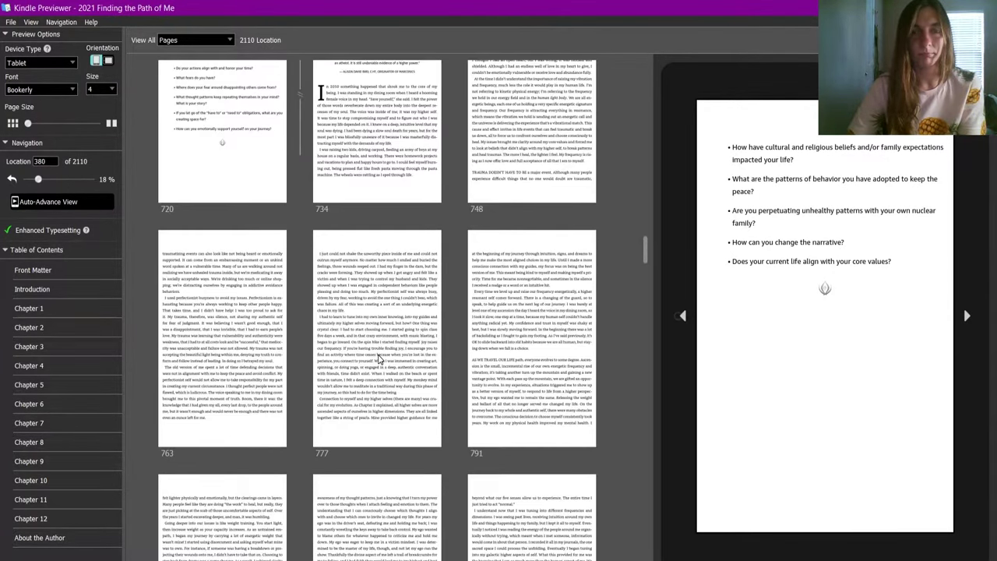
{"action": "scroll", "coordinate": [381, 358], "scroll_direction": "down", "scroll_amount": 8}
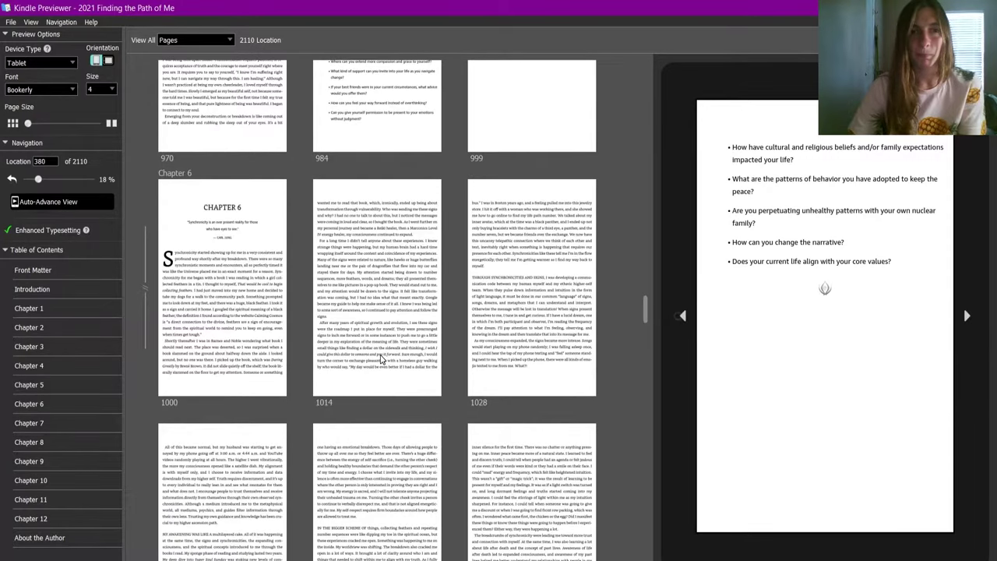
{"action": "left_click", "coordinate": [271, 318]}
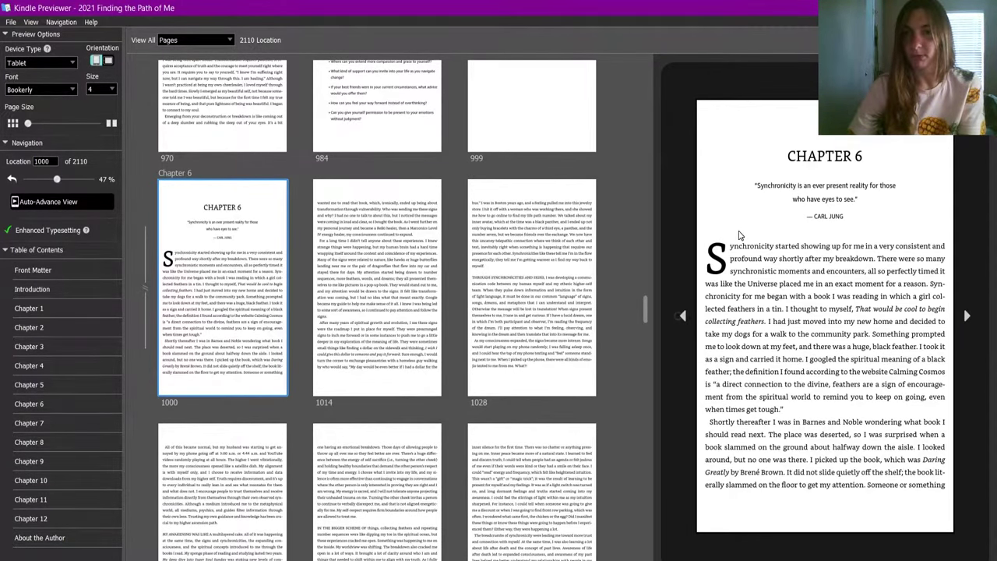
Look through the remaining chapters, preview the About the Author page and go back to the end of Chapter 5.
{"action": "scroll", "coordinate": [257, 258], "scroll_direction": "down", "scroll_amount": 10}
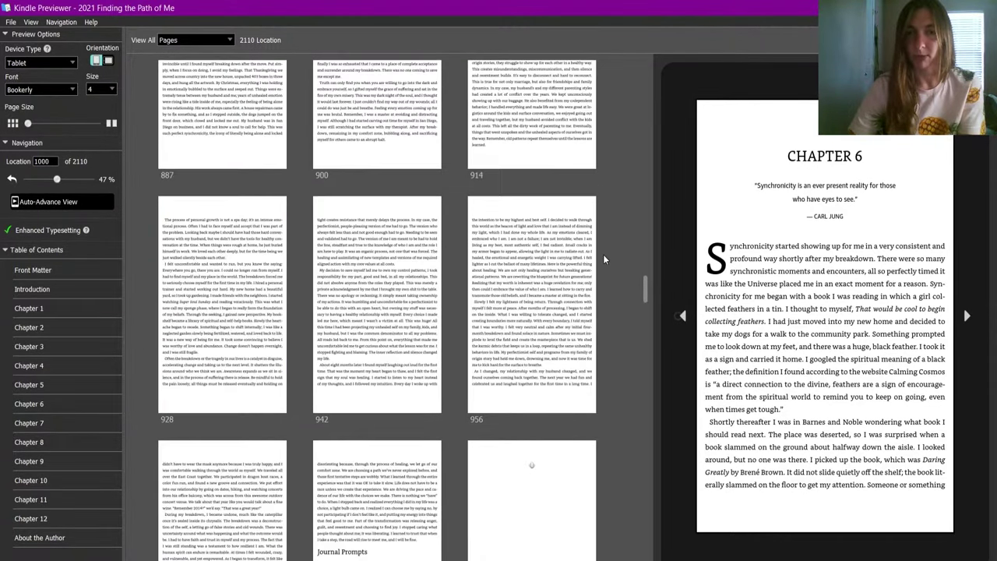
{"action": "scroll", "coordinate": [525, 360], "scroll_direction": "down", "scroll_amount": 12}
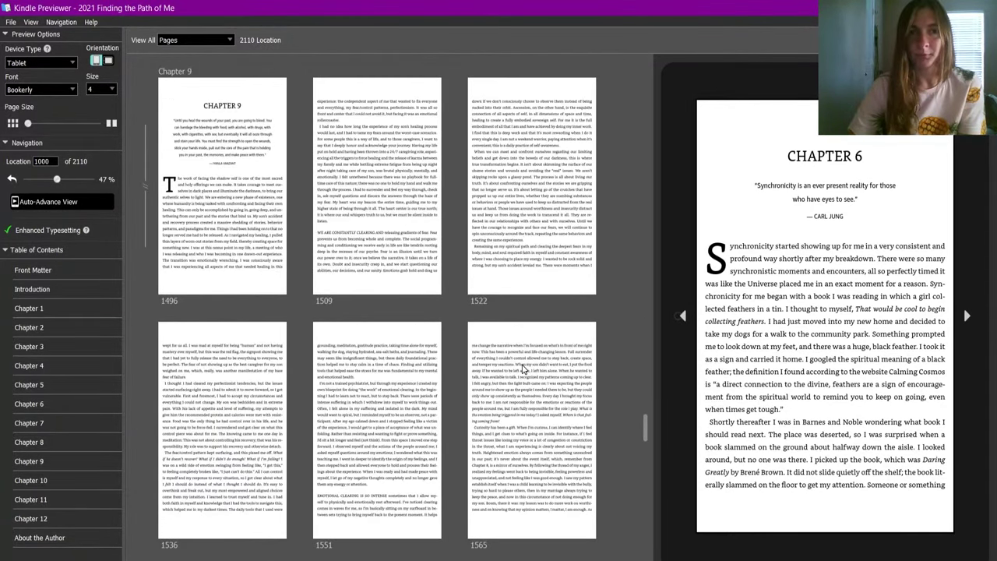
{"action": "scroll", "coordinate": [525, 370], "scroll_direction": "down", "scroll_amount": 10}
{"action": "scroll", "coordinate": [525, 369], "scroll_direction": "down", "scroll_amount": 10}
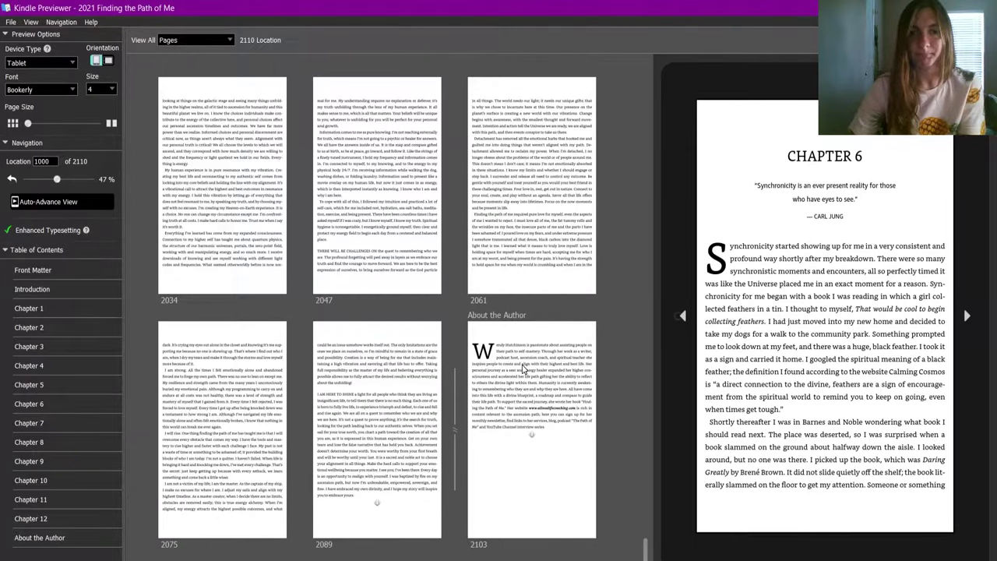
{"action": "left_click", "coordinate": [525, 372]}
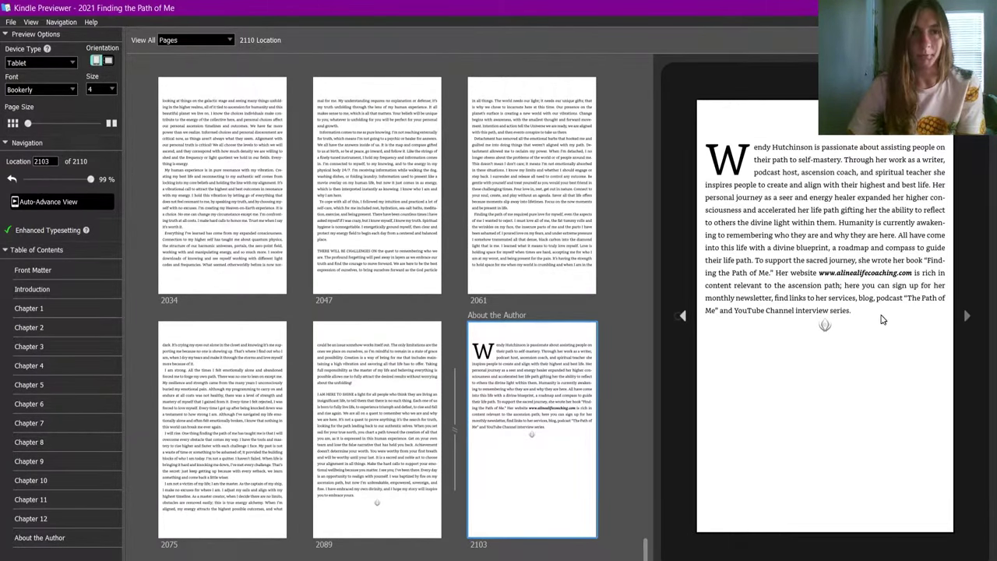
{"action": "scroll", "coordinate": [421, 342], "scroll_direction": "up", "scroll_amount": 20}
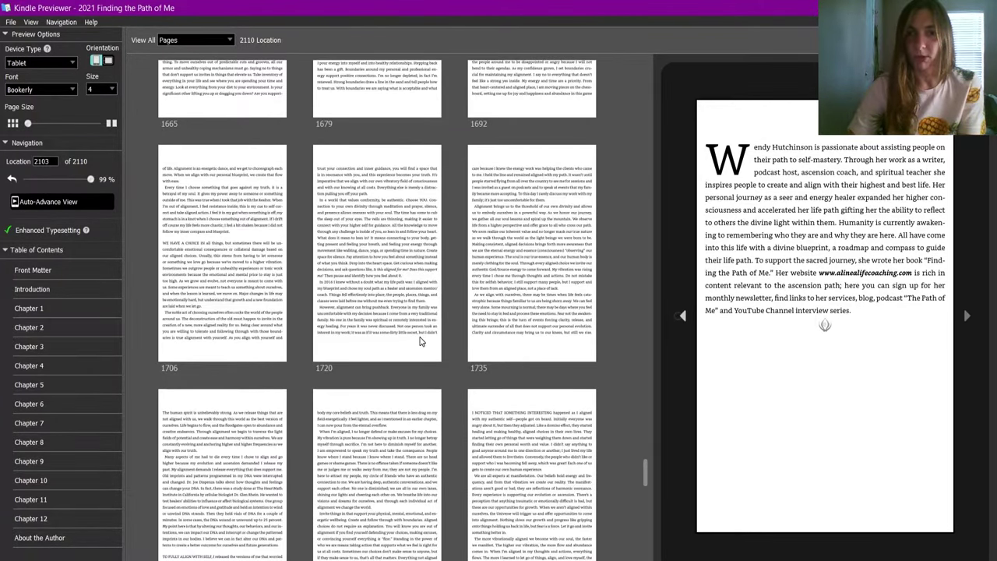
{"action": "scroll", "coordinate": [421, 341], "scroll_direction": "up", "scroll_amount": 10}
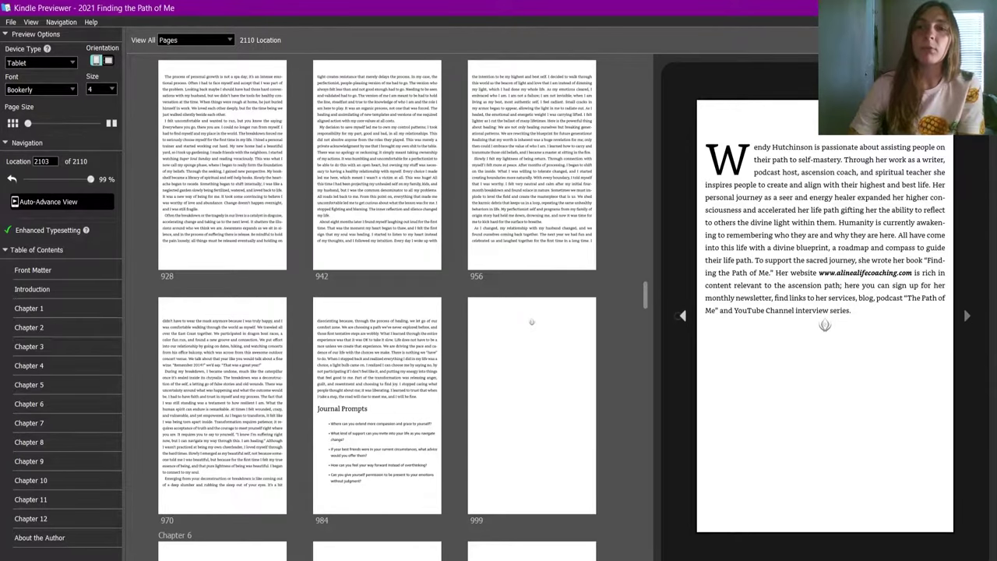
Switch to InDesign, view the table of contents page in Front Matter and select Chapter 1 through Chapter 12 in the book.
{"action": "key", "text": "alt+Tab"}
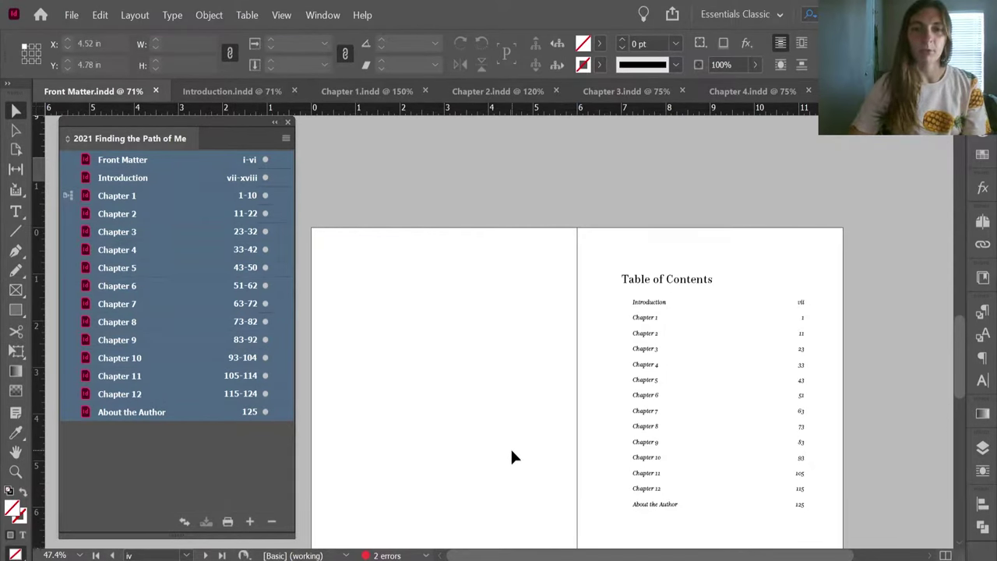
{"action": "scroll", "coordinate": [527, 414], "scroll_direction": "down", "scroll_amount": 3}
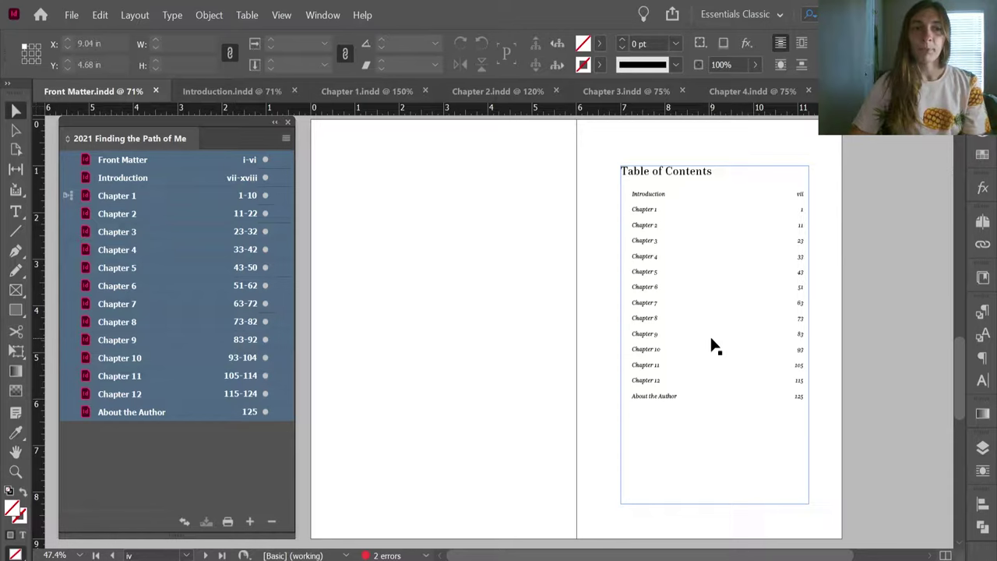
{"action": "left_click", "coordinate": [171, 462]}
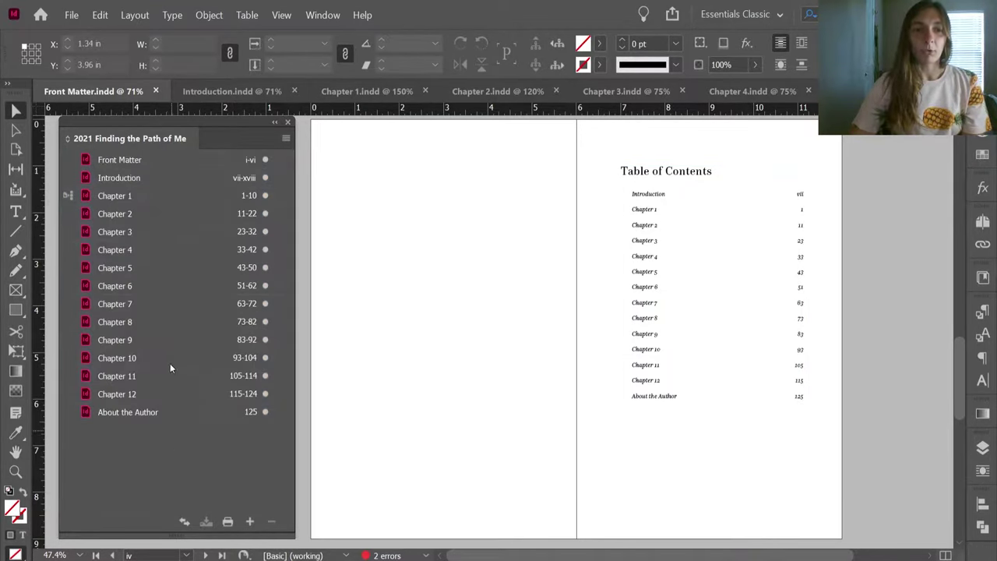
{"action": "left_click", "coordinate": [145, 196]}
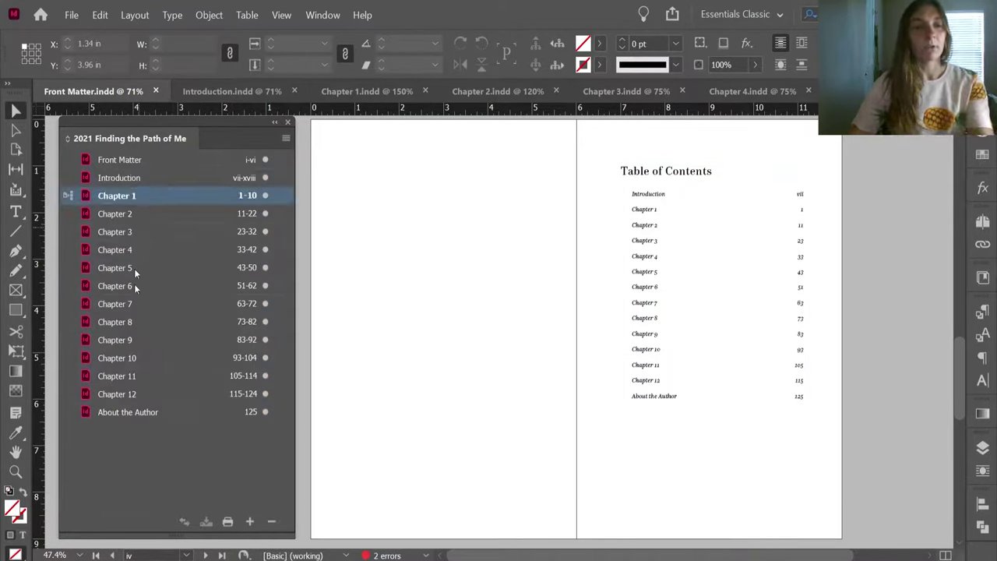
{"action": "left_click", "coordinate": [143, 399], "text": "shift"}
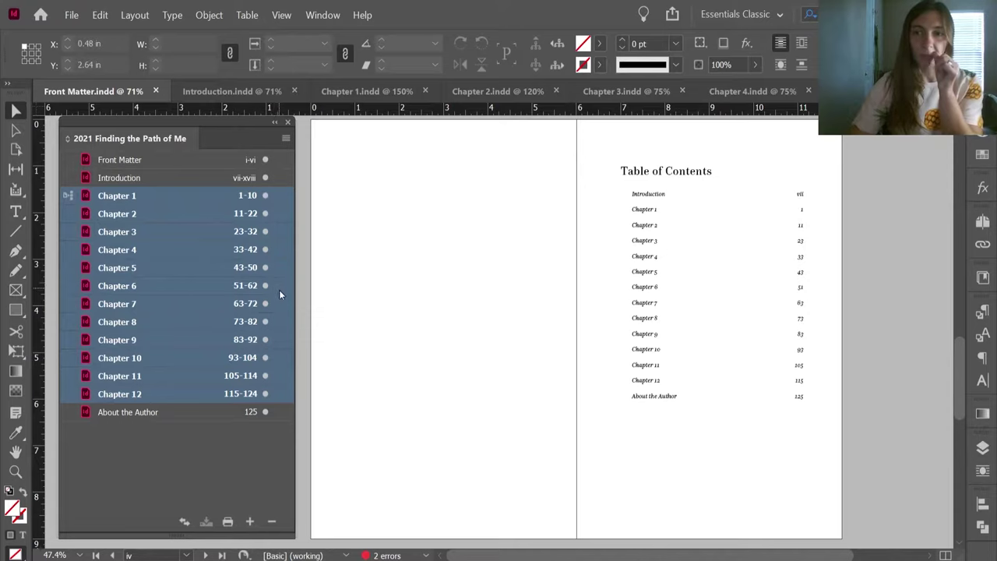
Delete the table of contents spread, pages iv and v, from the Front Matter document.
{"action": "left_click", "coordinate": [983, 222]}
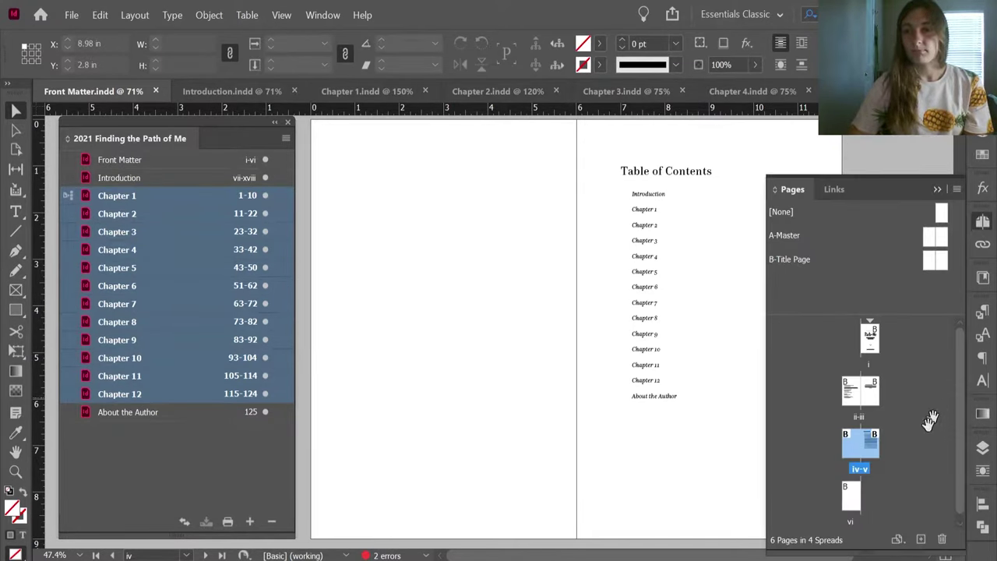
{"action": "left_click", "coordinate": [853, 491]}
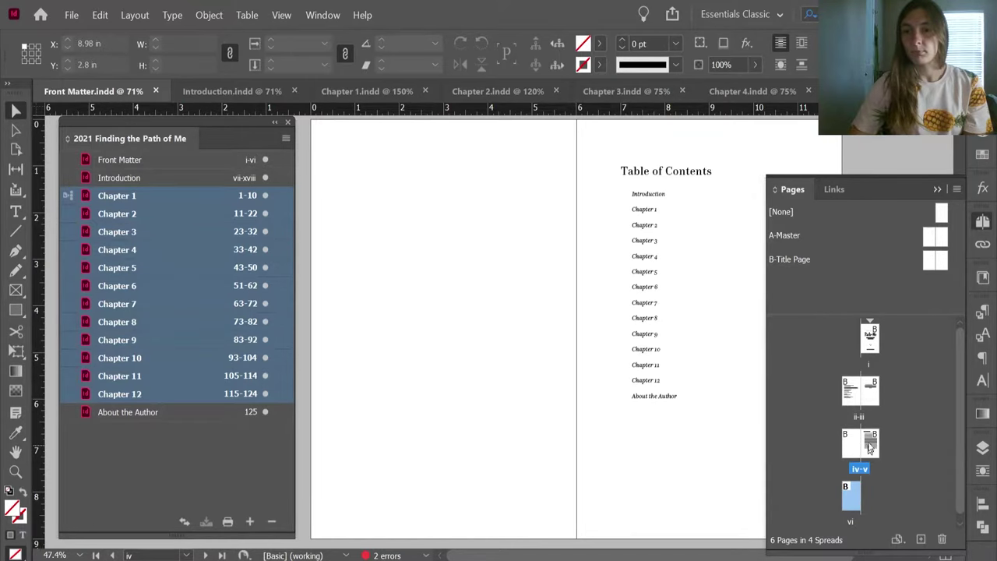
{"action": "double_click", "coordinate": [869, 449]}
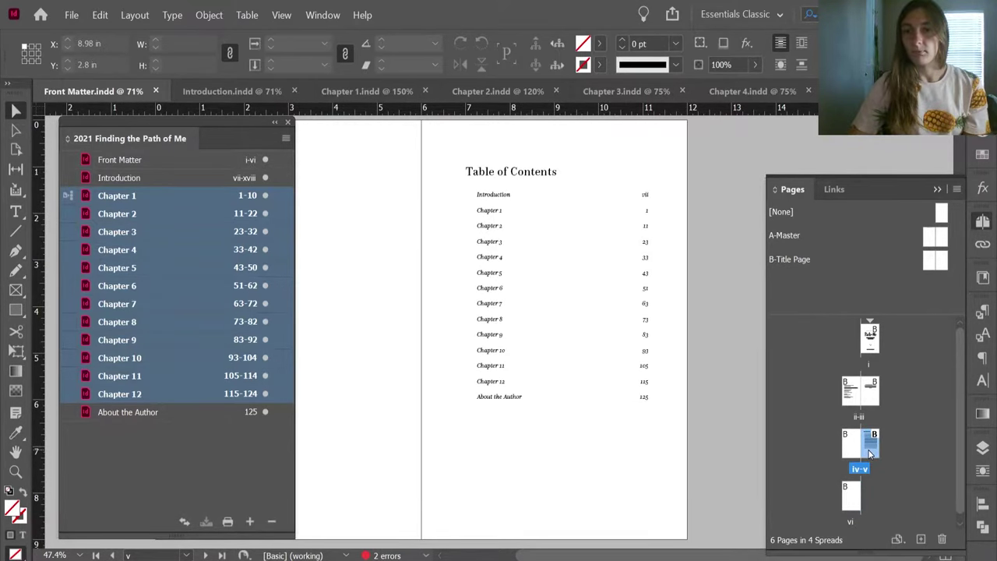
{"action": "left_click", "coordinate": [851, 449], "text": "shift"}
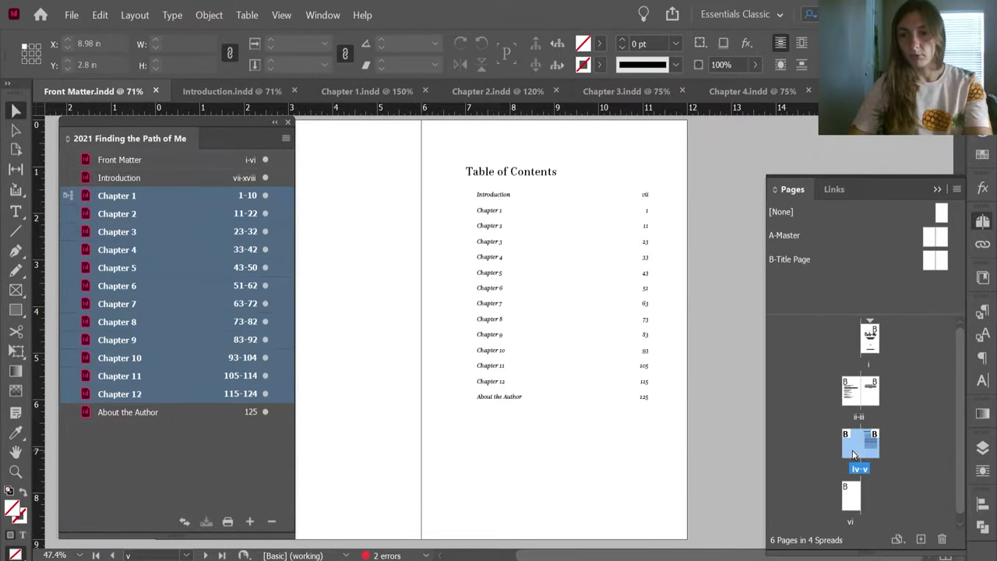
{"action": "left_click", "coordinate": [942, 540]}
{"action": "left_click", "coordinate": [568, 311]}
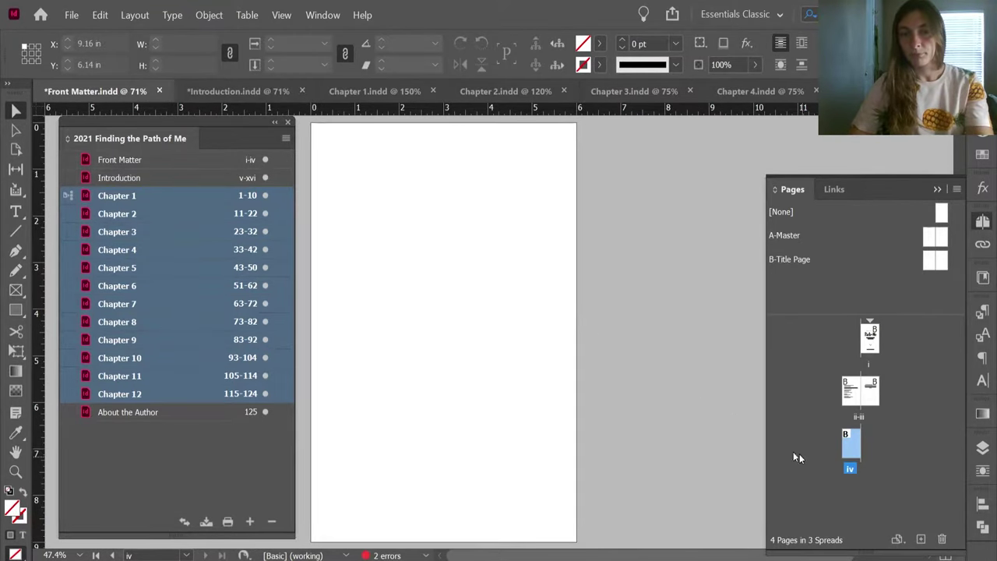
Look over the remaining Front Matter pages, from the title page to the copyright and dedication pages.
{"action": "left_click_drag", "start_coordinate": [526, 300], "coordinate": [611, 315]}
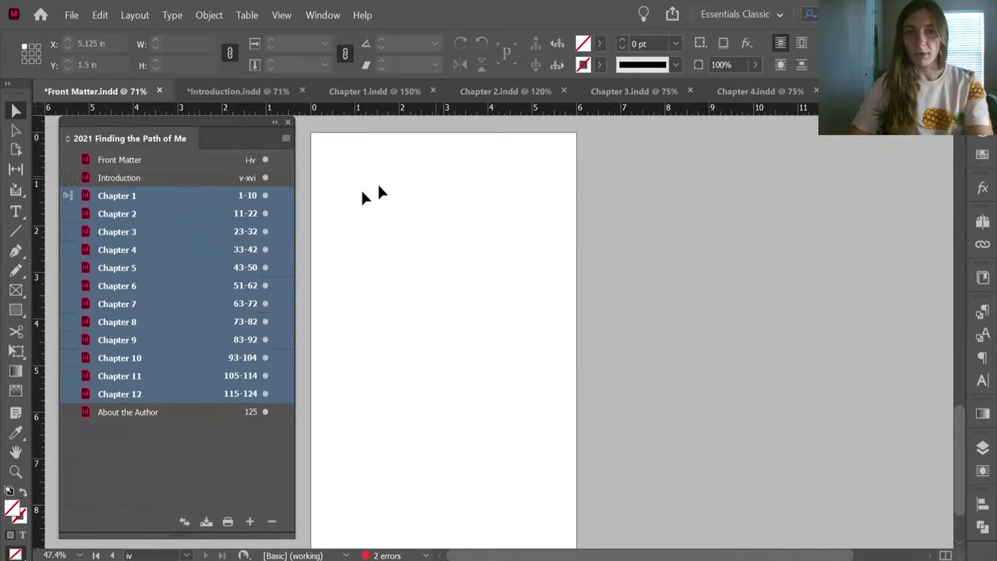
{"action": "scroll", "coordinate": [519, 319], "scroll_direction": "up", "scroll_amount": 10}
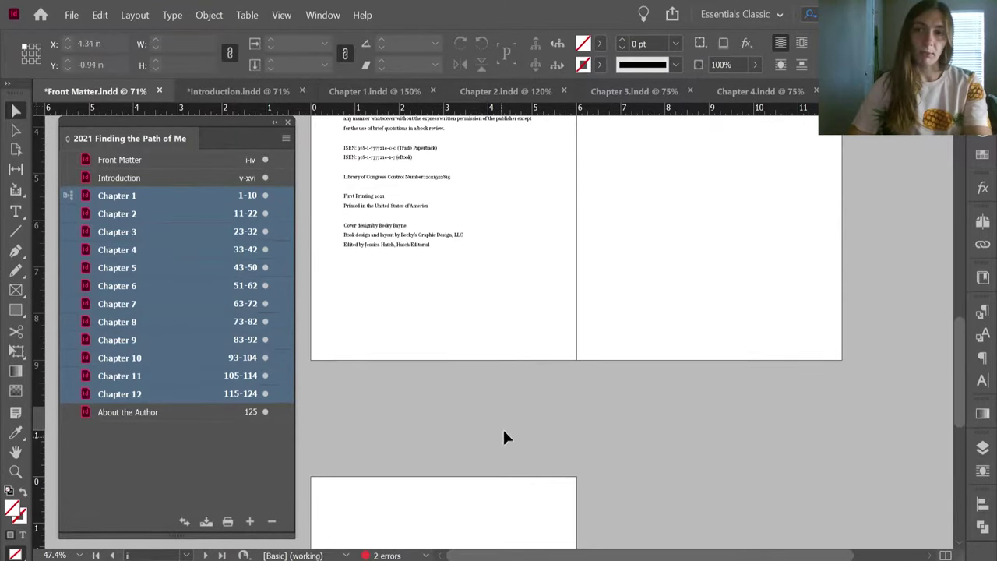
{"action": "scroll", "coordinate": [559, 414], "scroll_direction": "up", "scroll_amount": 3}
{"action": "key", "text": "ctrl+equal"}
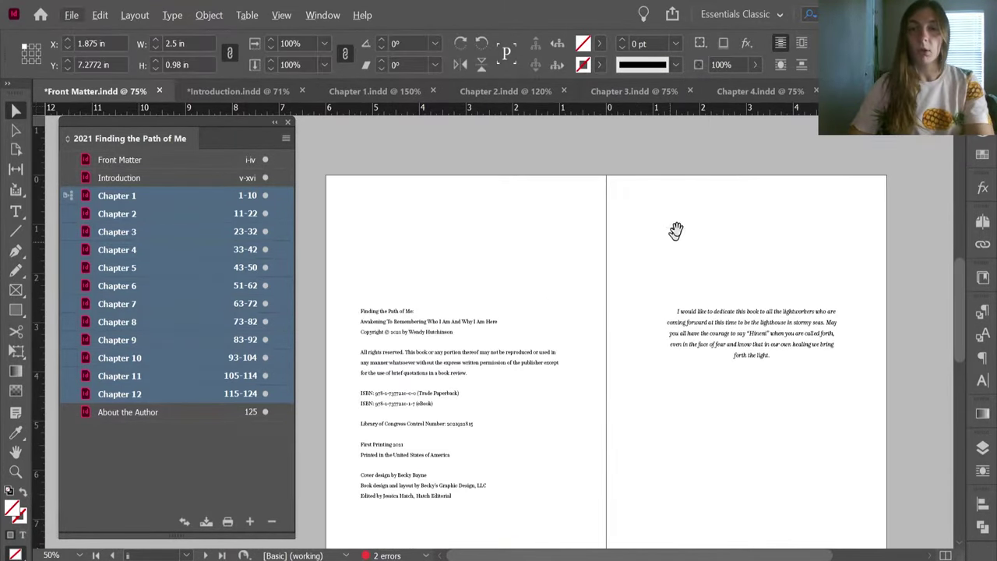
{"action": "left_click_drag", "start_coordinate": [675, 229], "coordinate": [610, 328]}
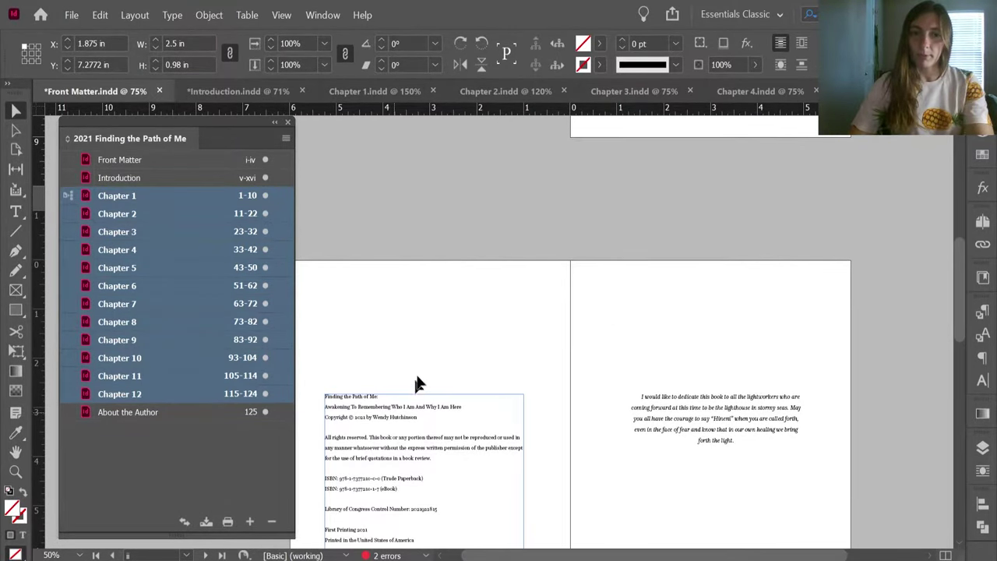
{"action": "left_click_drag", "start_coordinate": [631, 203], "coordinate": [519, 423]}
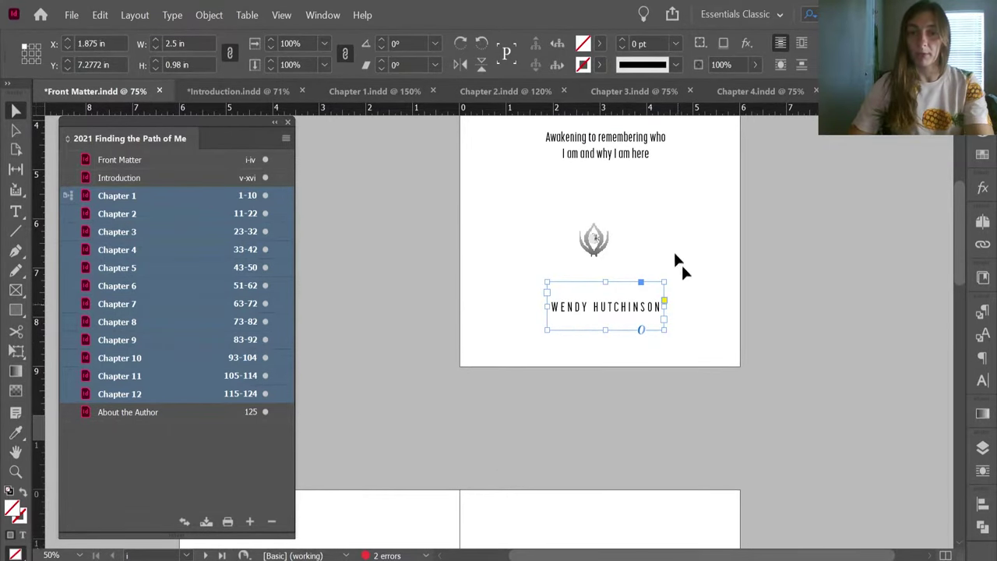
{"action": "left_click_drag", "start_coordinate": [500, 389], "coordinate": [650, 150]}
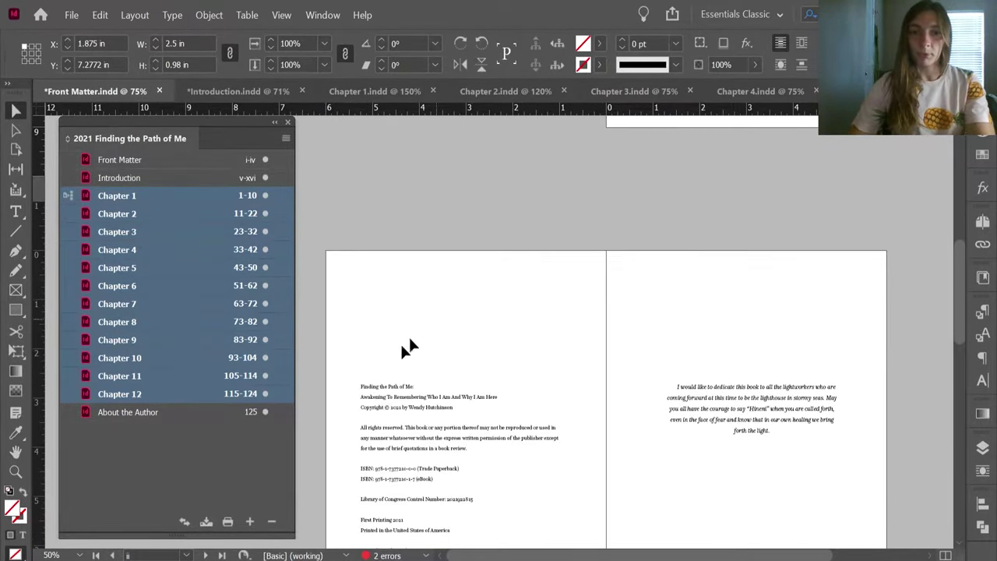
Insert a blank line above the book title at the start of the copyright page text.
{"action": "scroll", "coordinate": [371, 407], "scroll_direction": "up", "scroll_amount": 2}
{"action": "left_click_drag", "start_coordinate": [367, 410], "coordinate": [436, 291]}
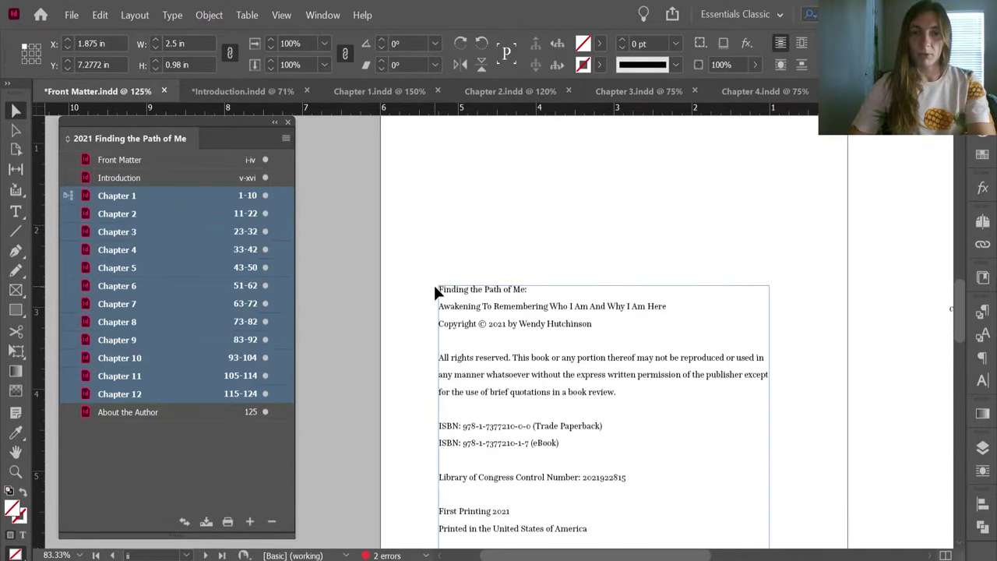
{"action": "left_click", "coordinate": [438, 293]}
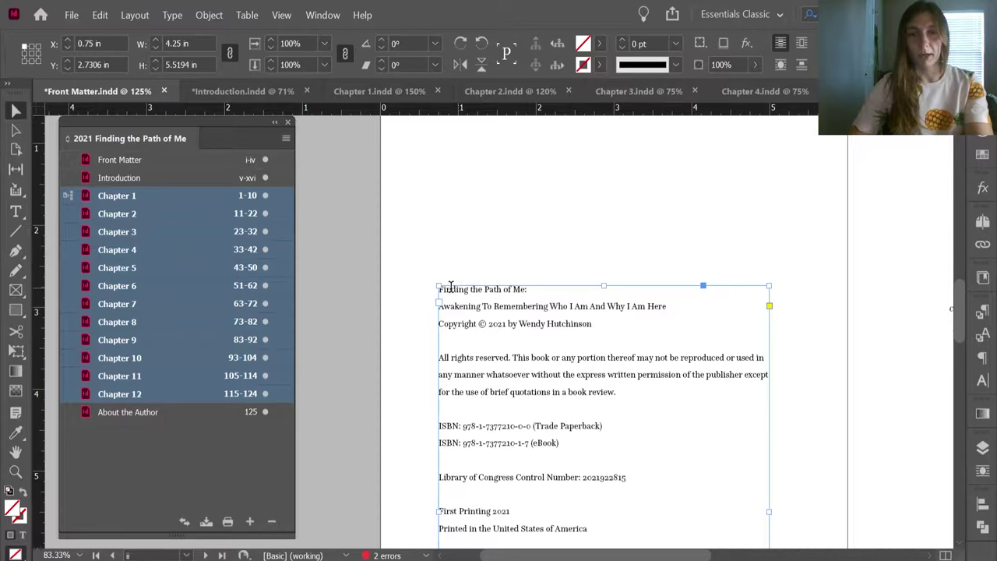
{"action": "double_click", "coordinate": [441, 288]}
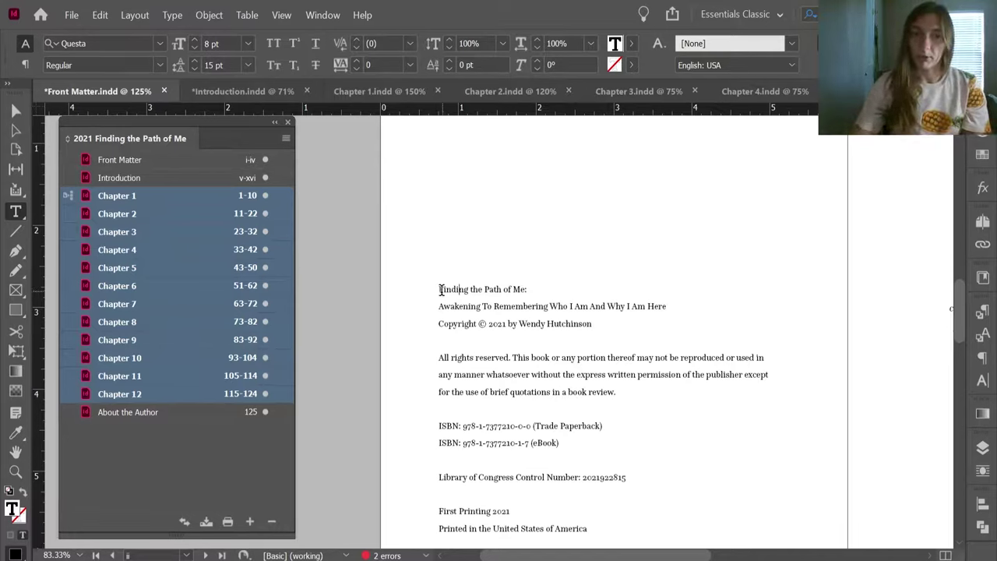
{"action": "left_click", "coordinate": [440, 290]}
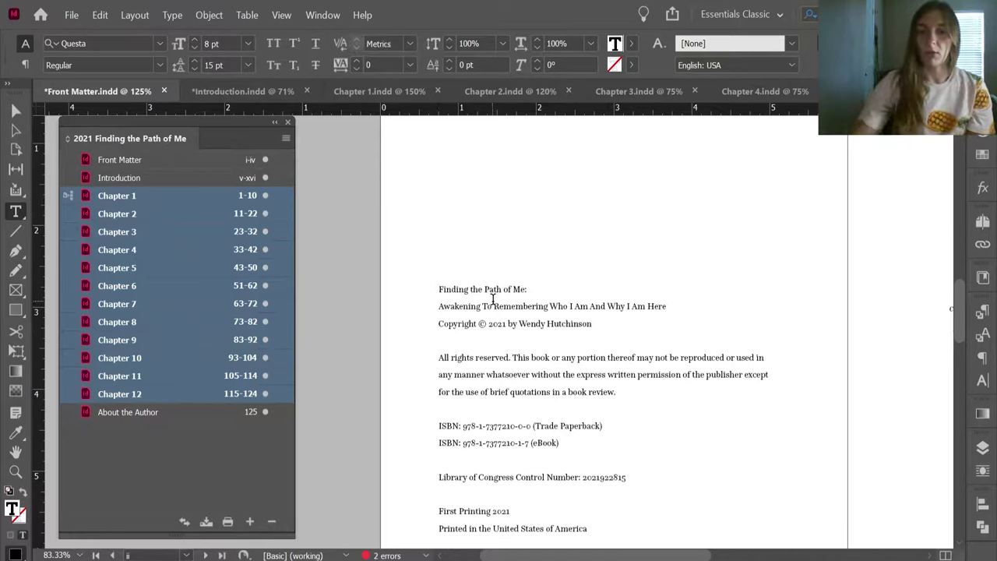
{"action": "key", "text": "Return"}
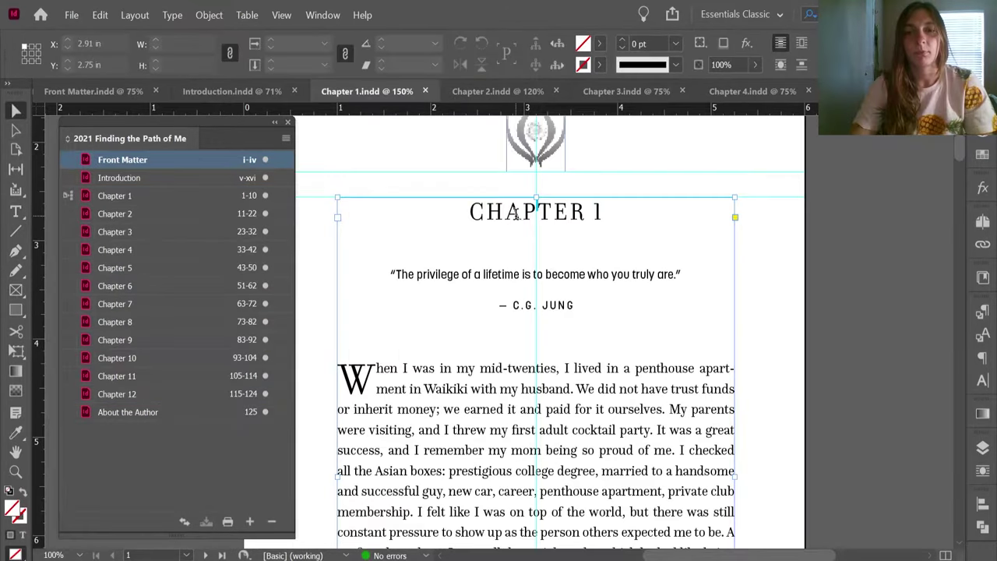
Inspect the export tagging options of the Chapter Title paragraph style used by the Chapter 1 heading.
{"action": "left_click_drag", "start_coordinate": [470, 214], "coordinate": [610, 216]}
{"action": "left_click_drag", "start_coordinate": [609, 216], "coordinate": [603, 213]}
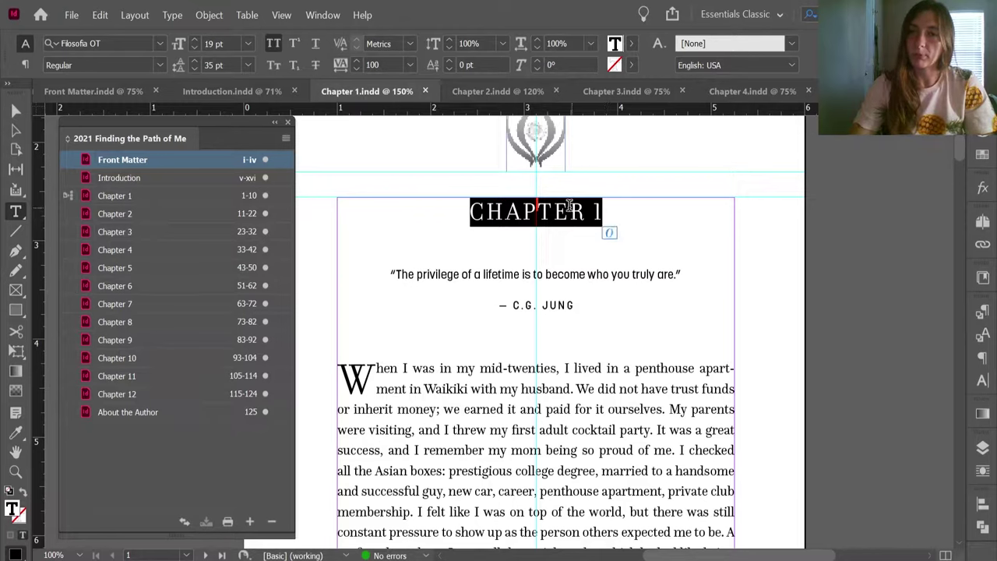
{"action": "left_click", "coordinate": [983, 311]}
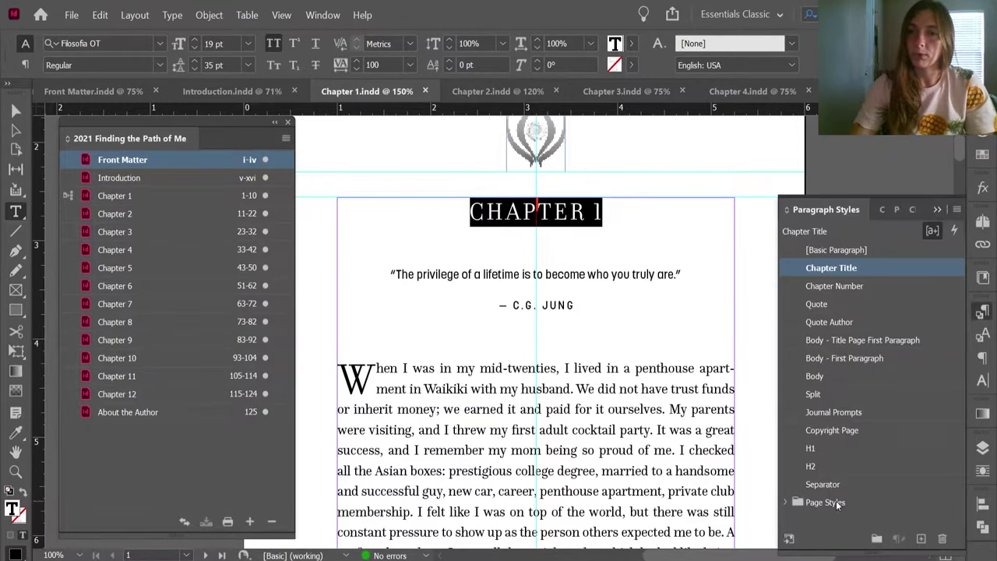
{"action": "double_click", "coordinate": [867, 268]}
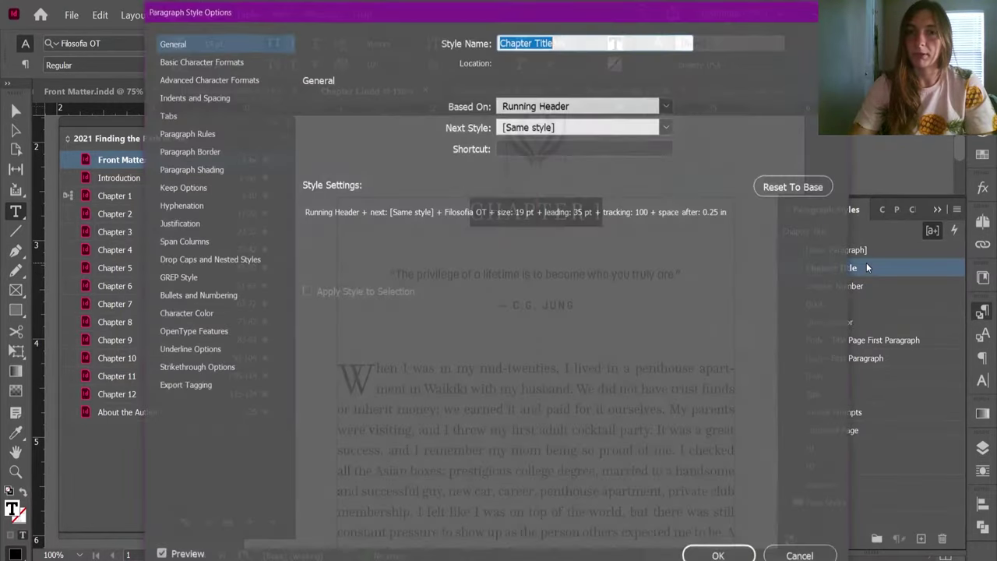
{"action": "left_click", "coordinate": [209, 386]}
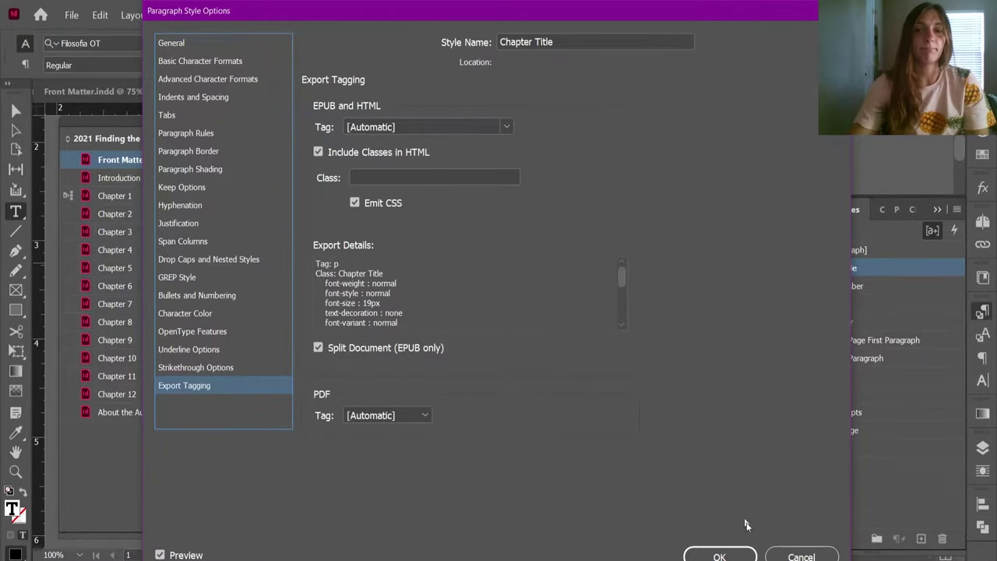
{"action": "left_click", "coordinate": [745, 557]}
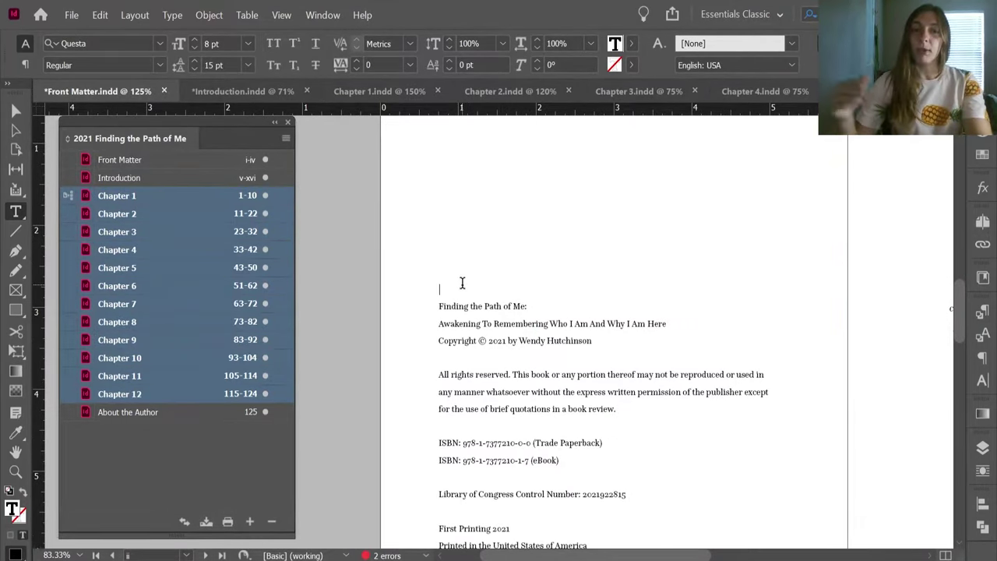
In Front Matter, create a paragraph style named Split, based on [No Paragraph Style].
{"action": "left_click", "coordinate": [15, 130]}
{"action": "left_click", "coordinate": [979, 316]}
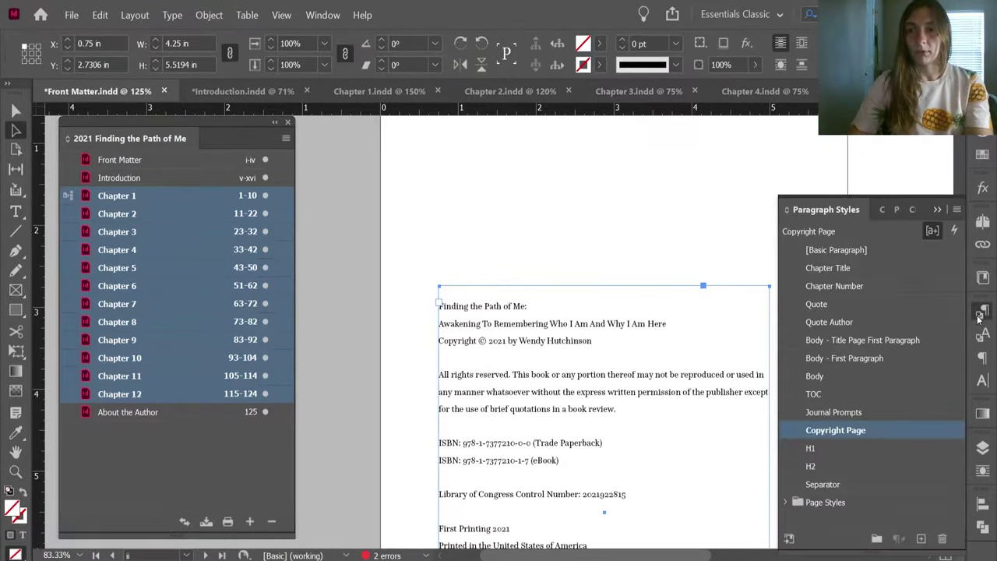
{"action": "left_click", "coordinate": [857, 449]}
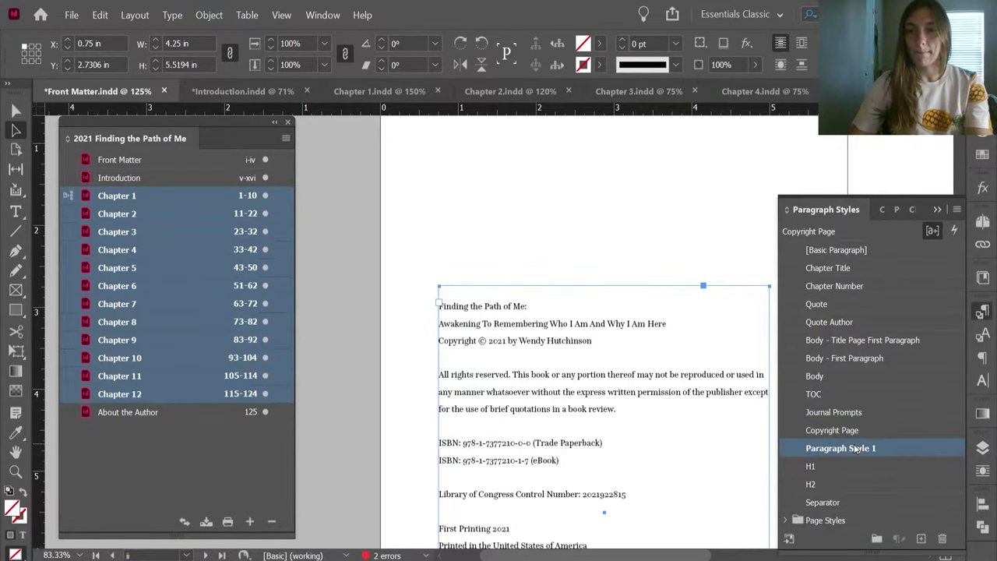
{"action": "double_click", "coordinate": [857, 449]}
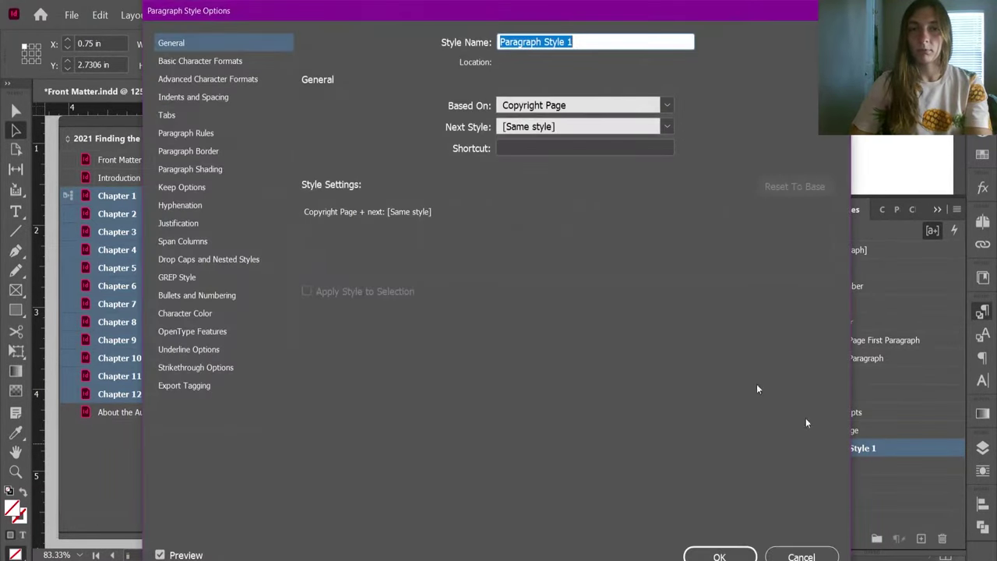
{"action": "type", "text": "Split"}
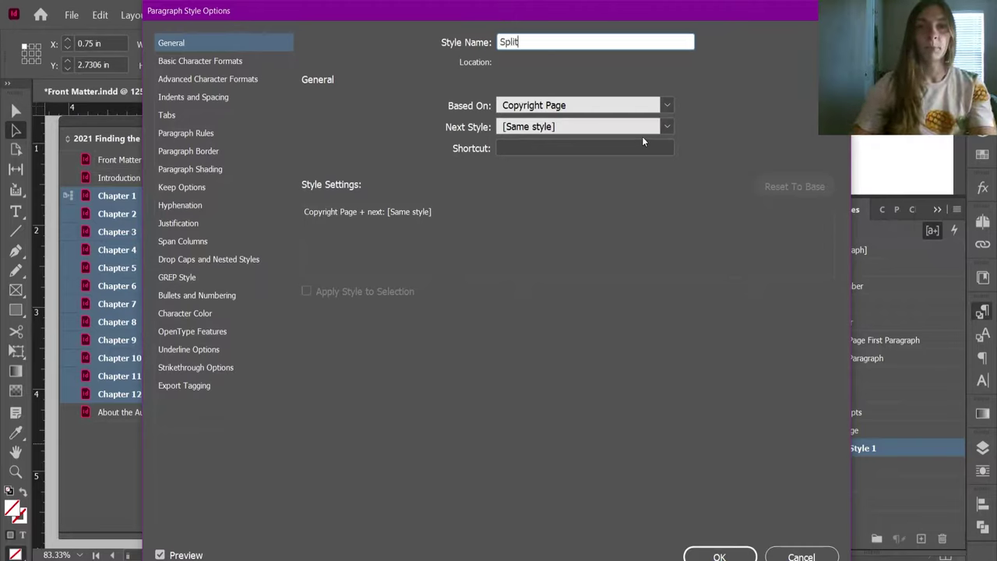
{"action": "left_click", "coordinate": [667, 105]}
{"action": "left_click", "coordinate": [648, 127]}
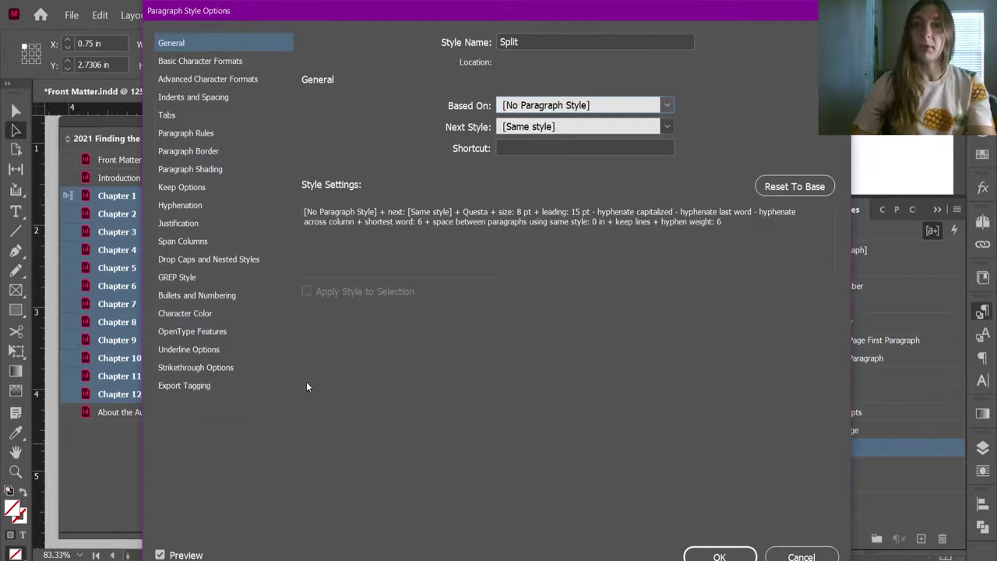
Enable Split Document (EPUB only) in the Split style's export tagging and save the style.
{"action": "left_click", "coordinate": [212, 61]}
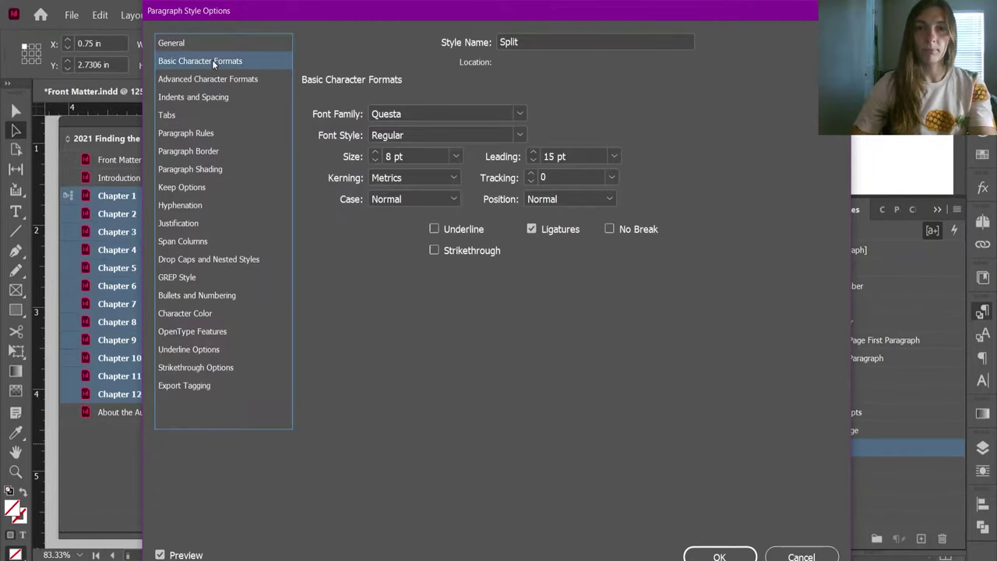
{"action": "left_click", "coordinate": [204, 386]}
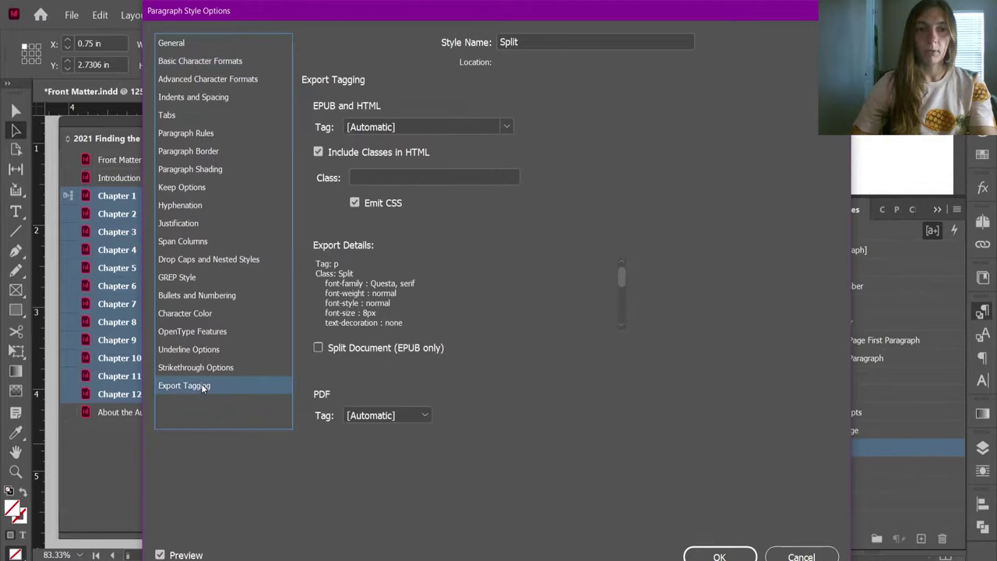
{"action": "left_click", "coordinate": [333, 350]}
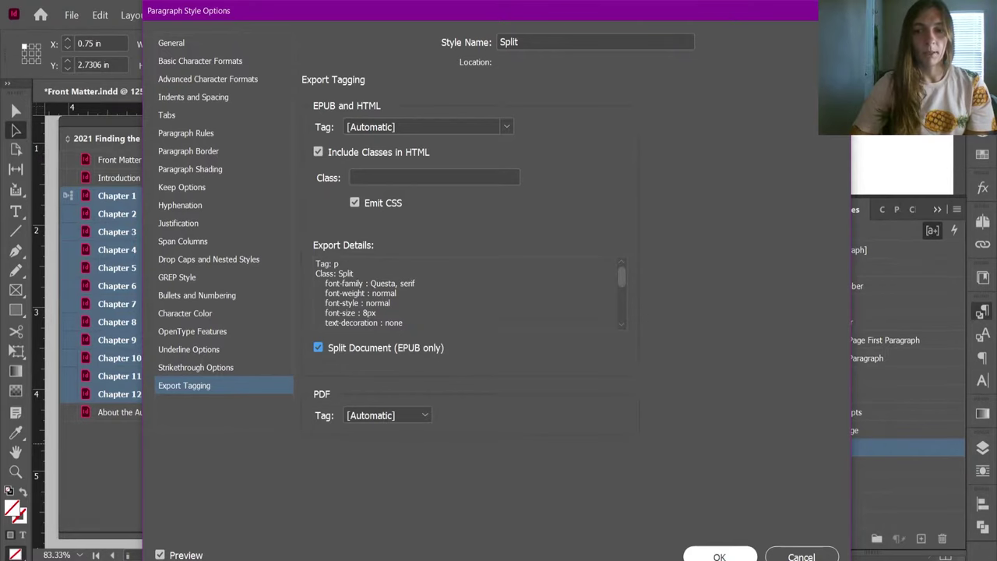
{"action": "left_click", "coordinate": [699, 557]}
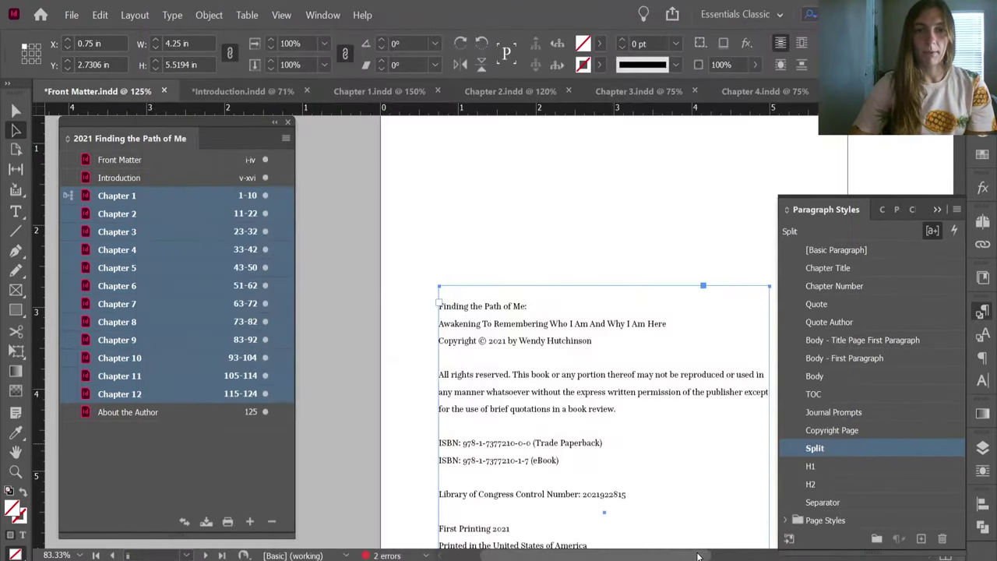
Apply the Split paragraph style to the blank line above the copyright text and select Front Matter in the book.
{"action": "left_click", "coordinate": [455, 291]}
{"action": "double_click", "coordinate": [456, 292]}
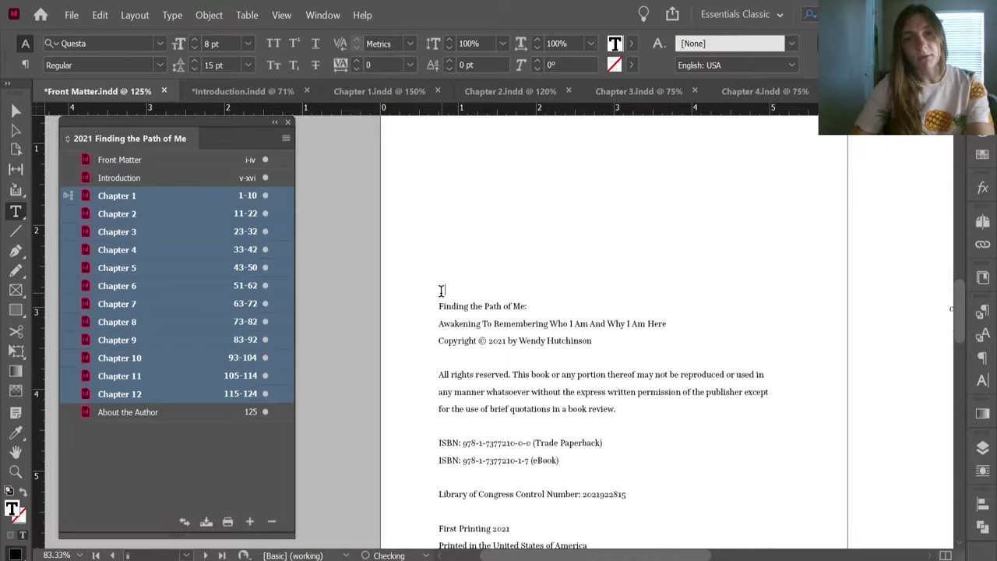
{"action": "left_click_drag", "start_coordinate": [436, 289], "coordinate": [470, 289]}
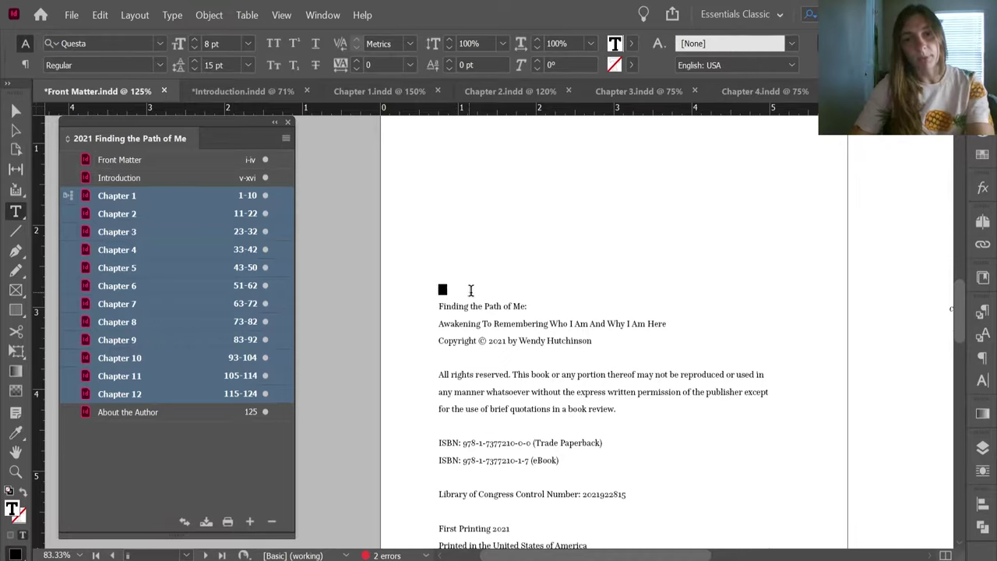
{"action": "left_click", "coordinate": [981, 360]}
{"action": "left_click", "coordinate": [983, 312]}
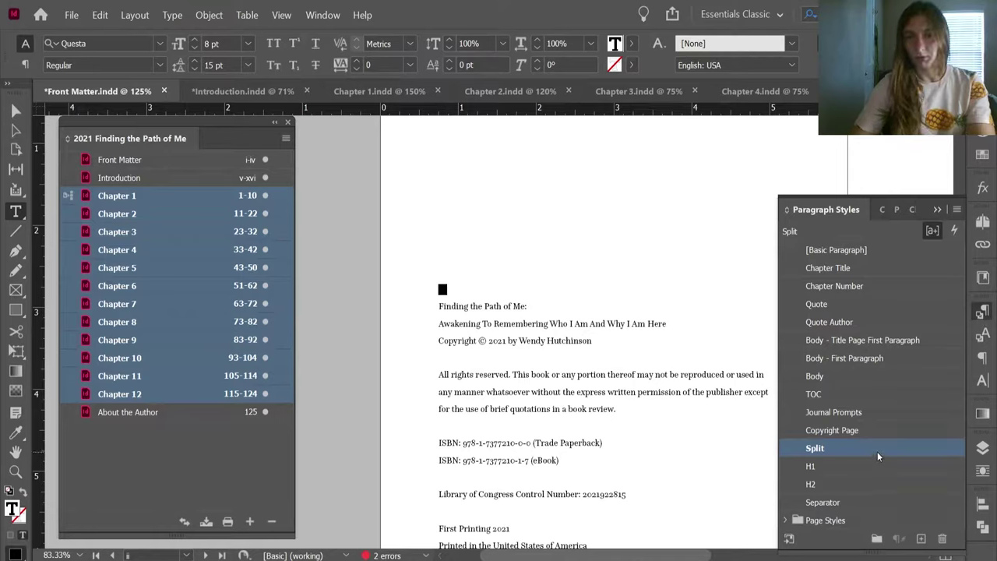
{"action": "left_click", "coordinate": [15, 130]}
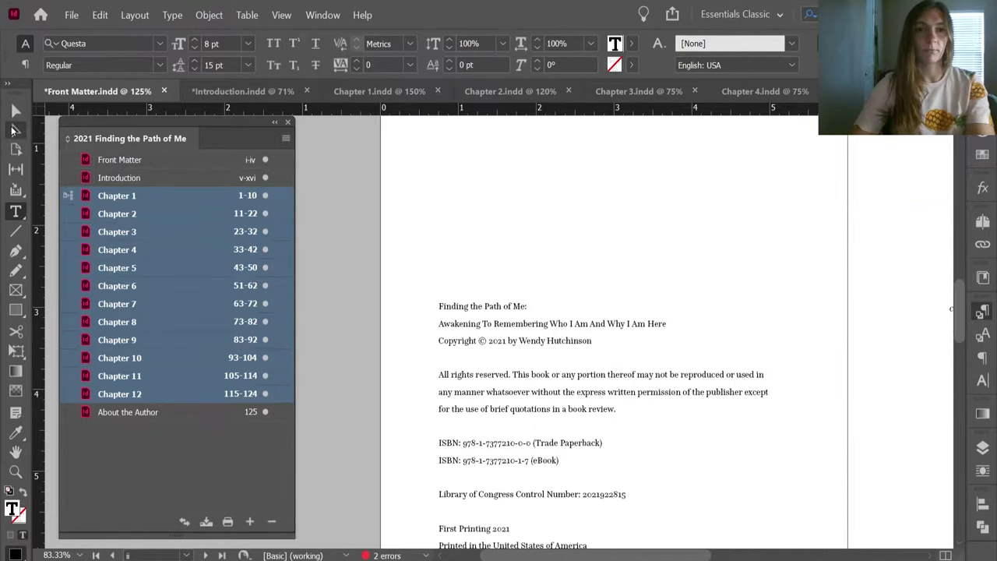
{"action": "left_click", "coordinate": [114, 169]}
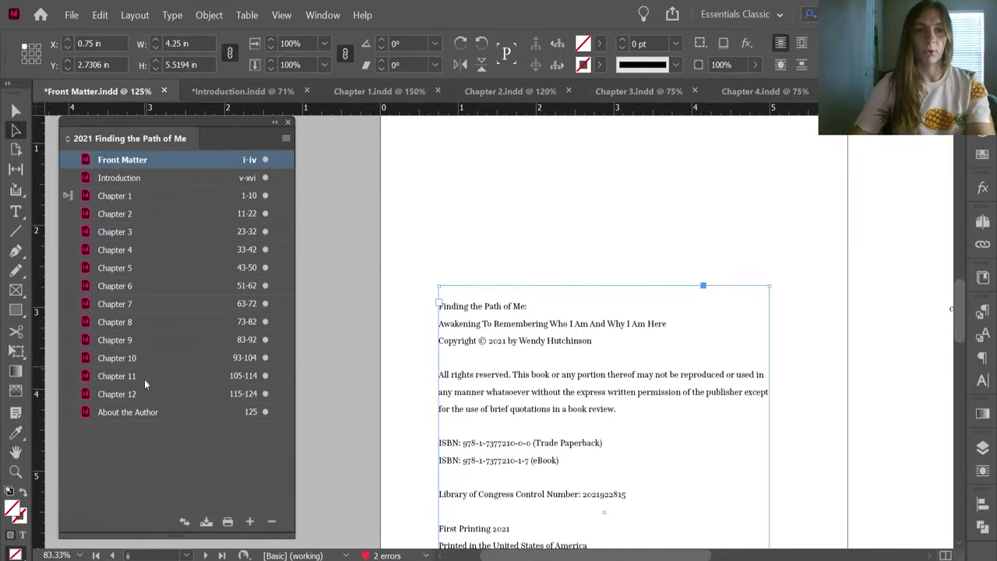
Export all book documents from Front Matter to About the Author to EPUB and check the copyright page in Kindle Previewer.
{"action": "left_click", "coordinate": [145, 413], "text": "shift"}
{"action": "left_click", "coordinate": [286, 138]}
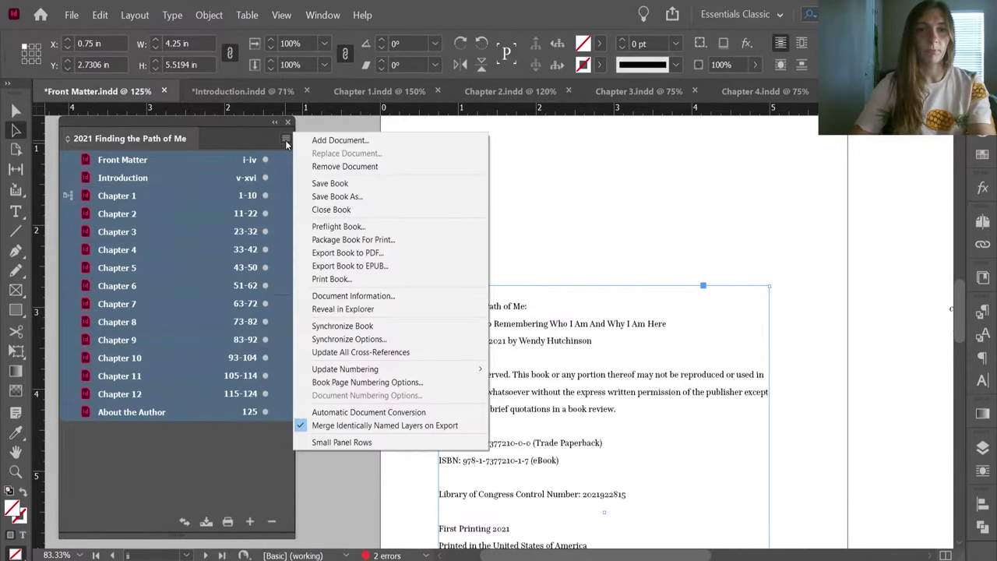
{"action": "left_click", "coordinate": [359, 265]}
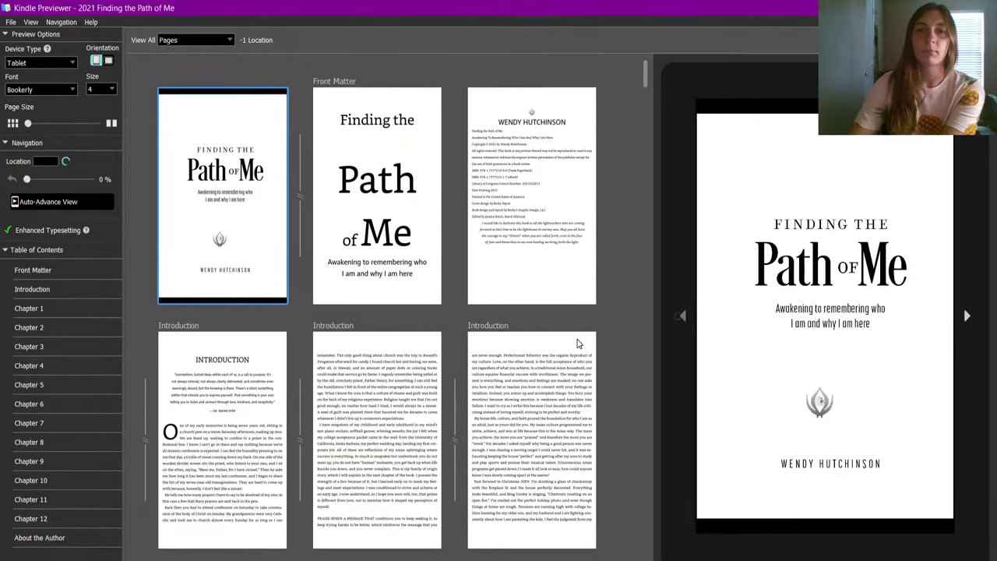
{"action": "left_click", "coordinate": [567, 207]}
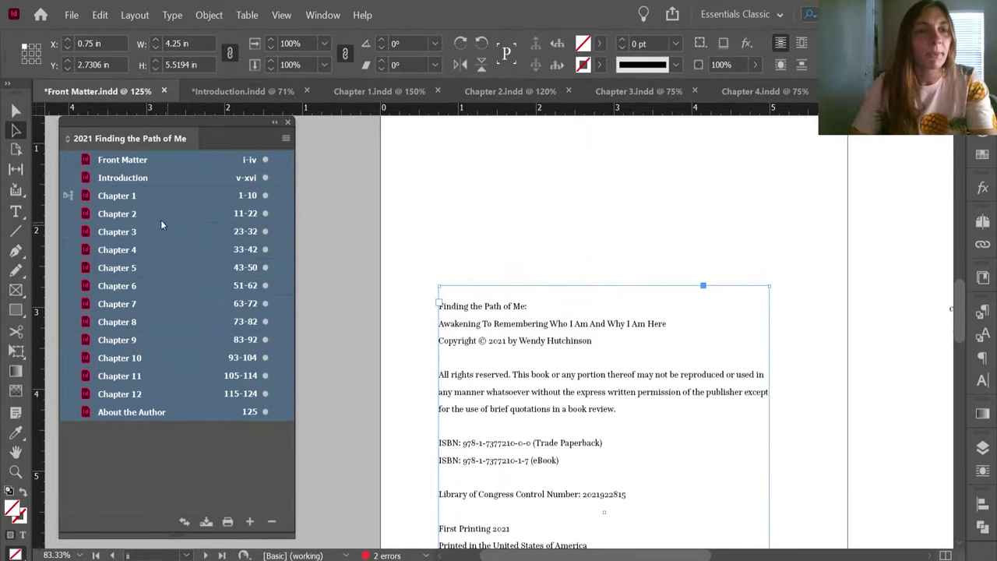
{"action": "left_click", "coordinate": [140, 199]}
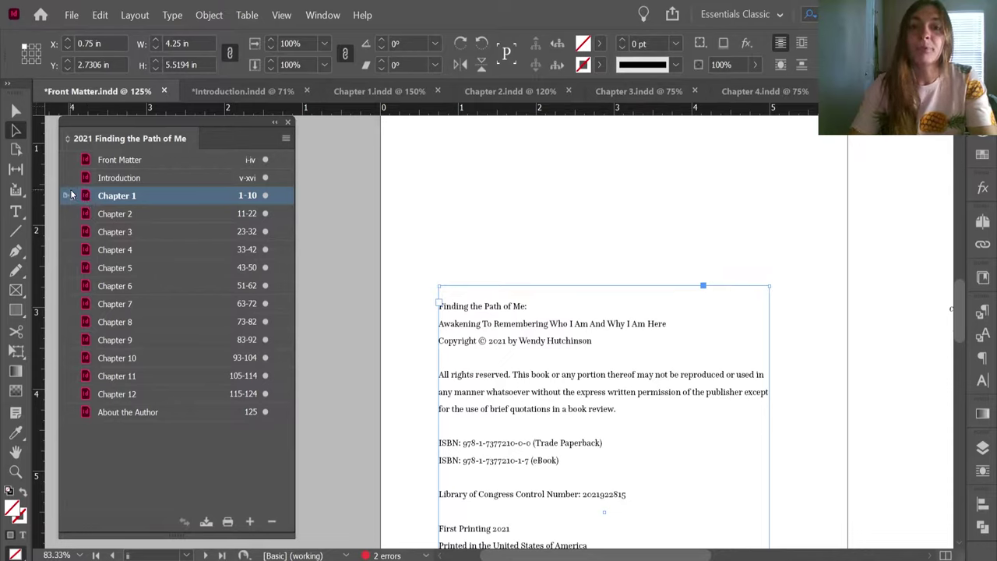
{"action": "left_click", "coordinate": [146, 160]}
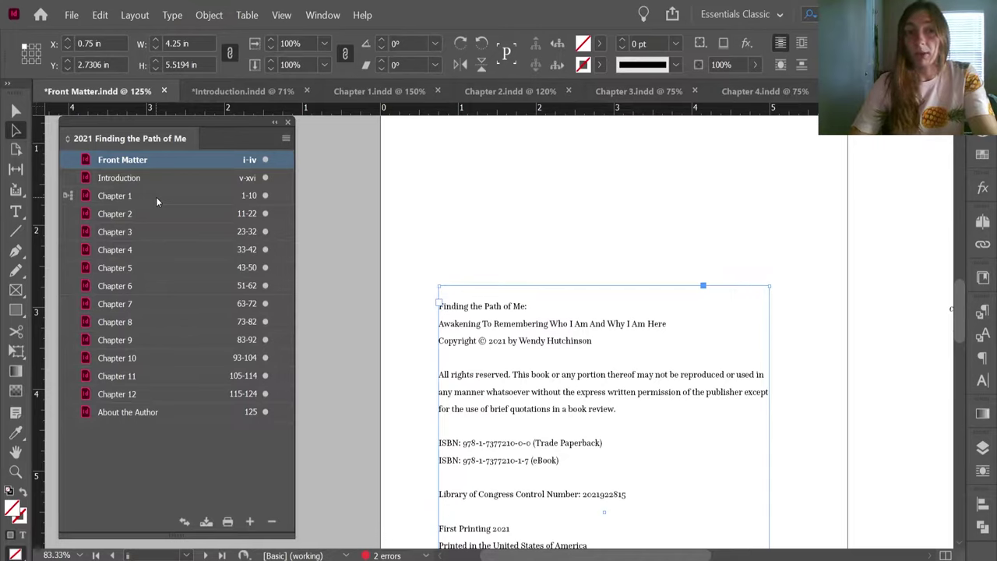
{"action": "left_click", "coordinate": [155, 197]}
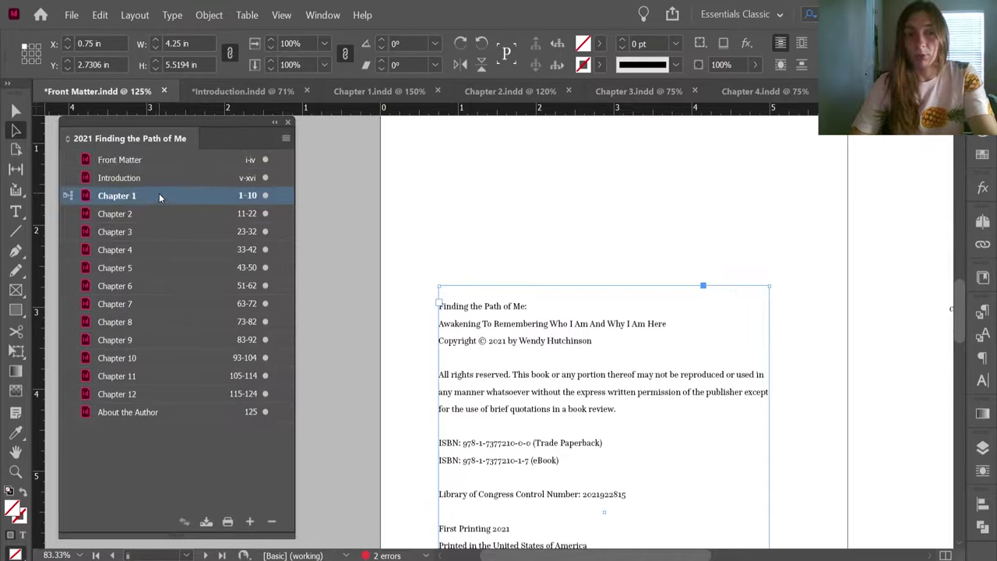
Copy Front Matter's blank Split-styled line into Chapter 1 below the paragraph ending "human collective" and place the Split style under Body.
{"action": "double_click", "coordinate": [476, 292]}
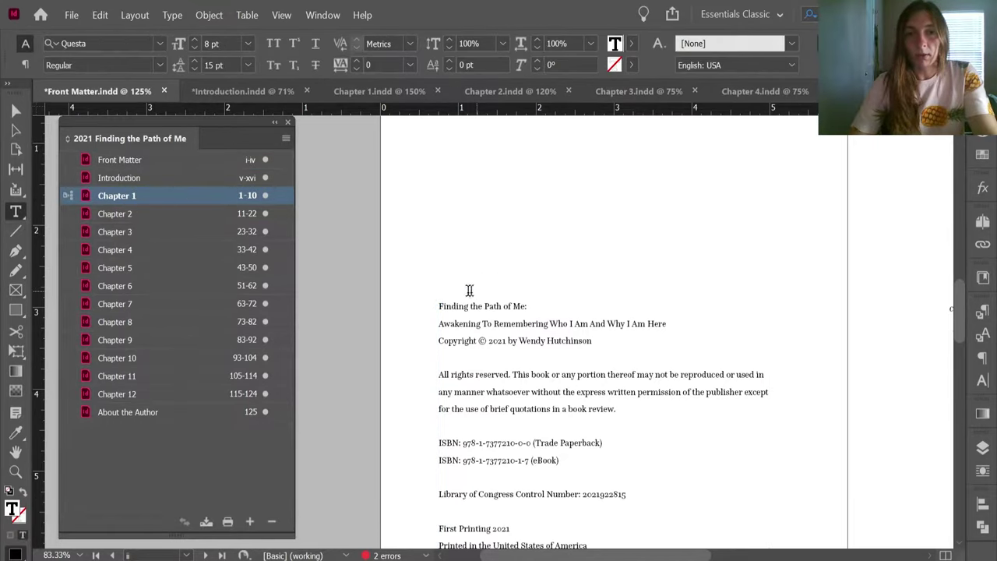
{"action": "left_click_drag", "start_coordinate": [434, 289], "coordinate": [458, 289]}
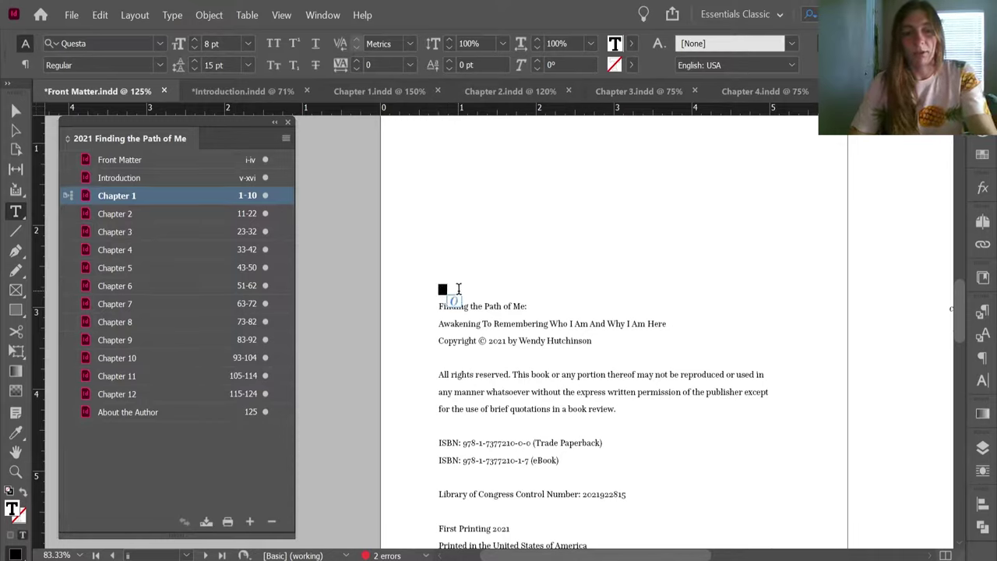
{"action": "double_click", "coordinate": [158, 192]}
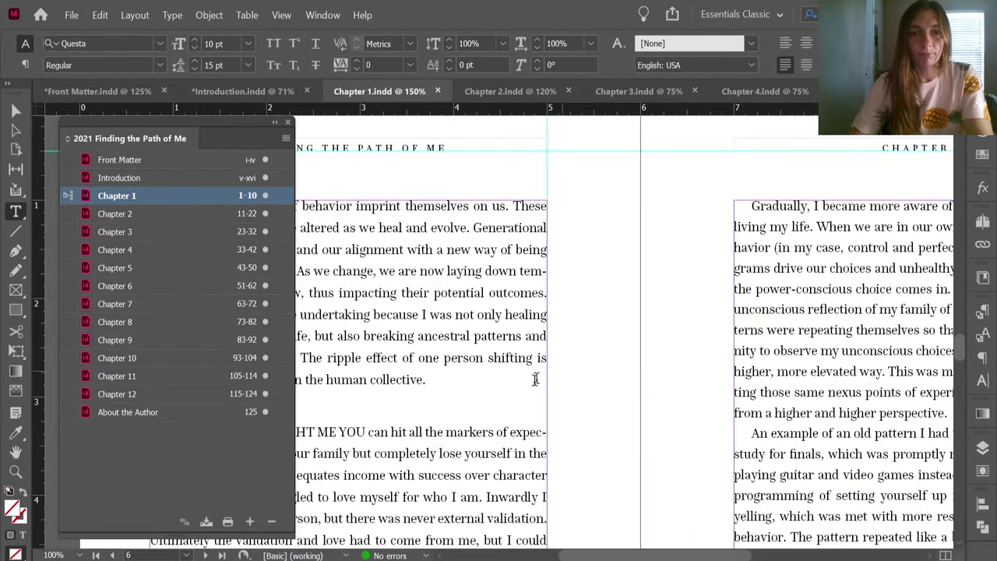
{"action": "left_click", "coordinate": [490, 391]}
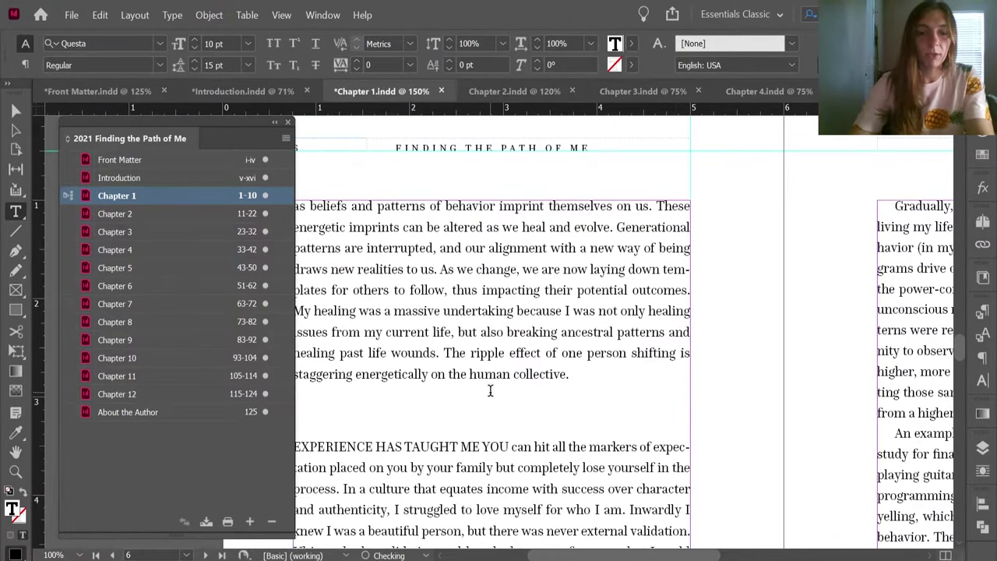
{"action": "key", "text": "Return"}
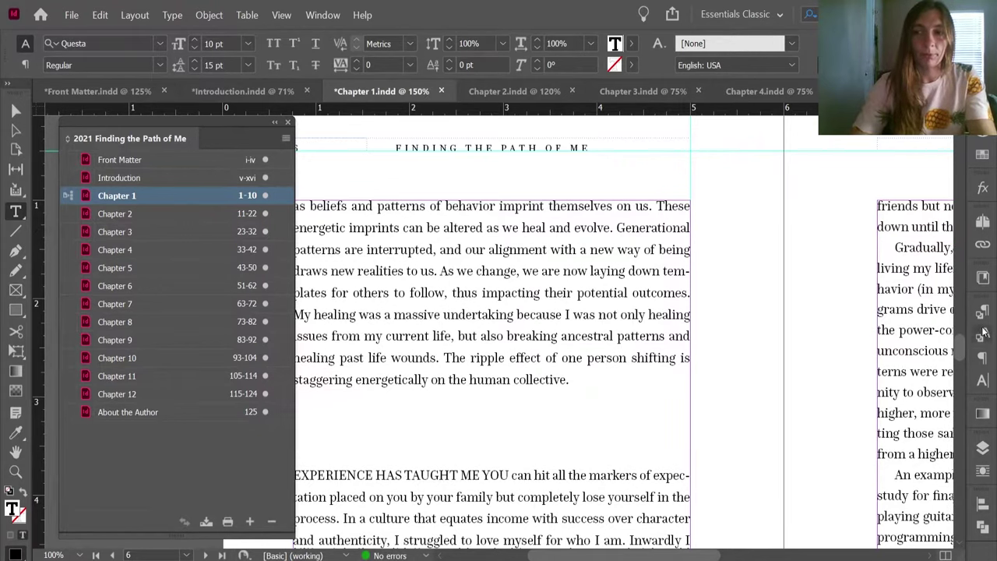
{"action": "left_click", "coordinate": [985, 316]}
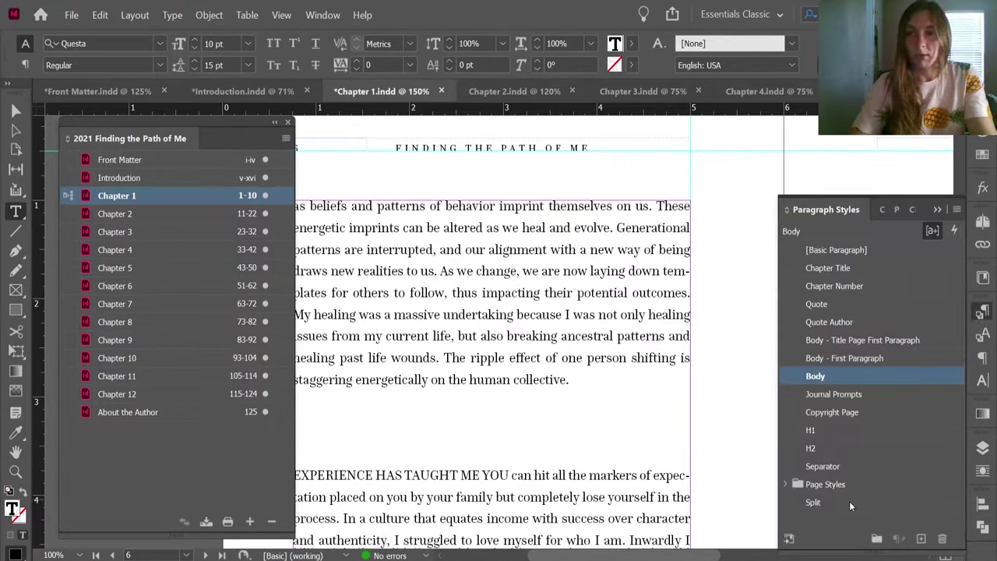
{"action": "left_click_drag", "start_coordinate": [849, 501], "coordinate": [854, 386]}
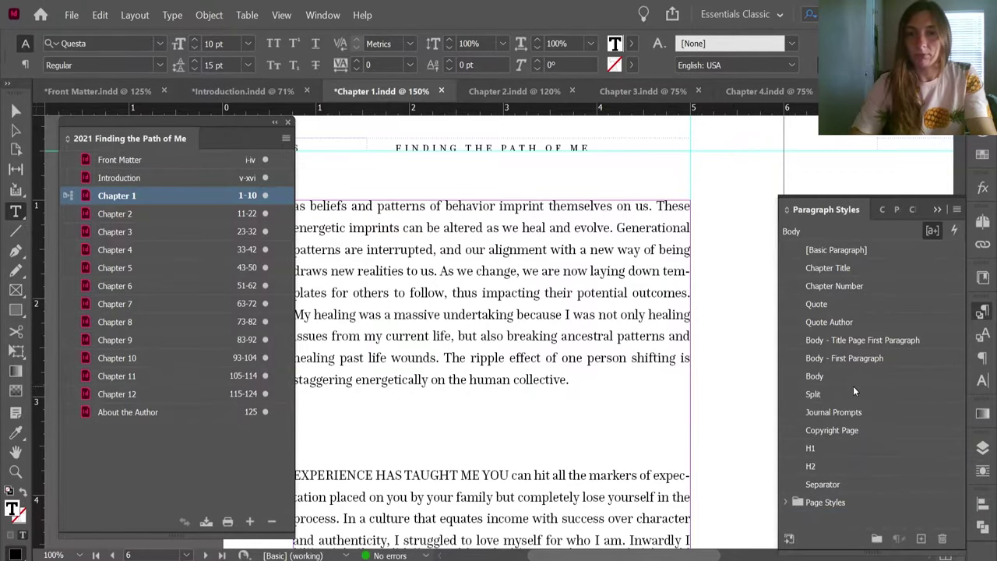
Delete the pasted blank lines above "EXPERIENCE HAS TAUGHT ME YOU" in Chapter 1 and save the document.
{"action": "left_click", "coordinate": [403, 441]}
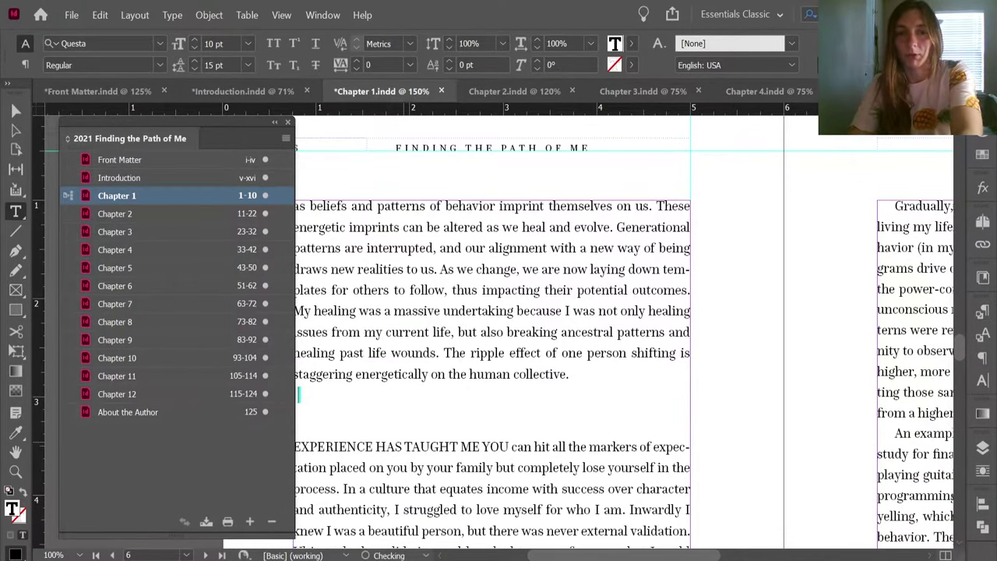
{"action": "key", "text": "BackSpace"}
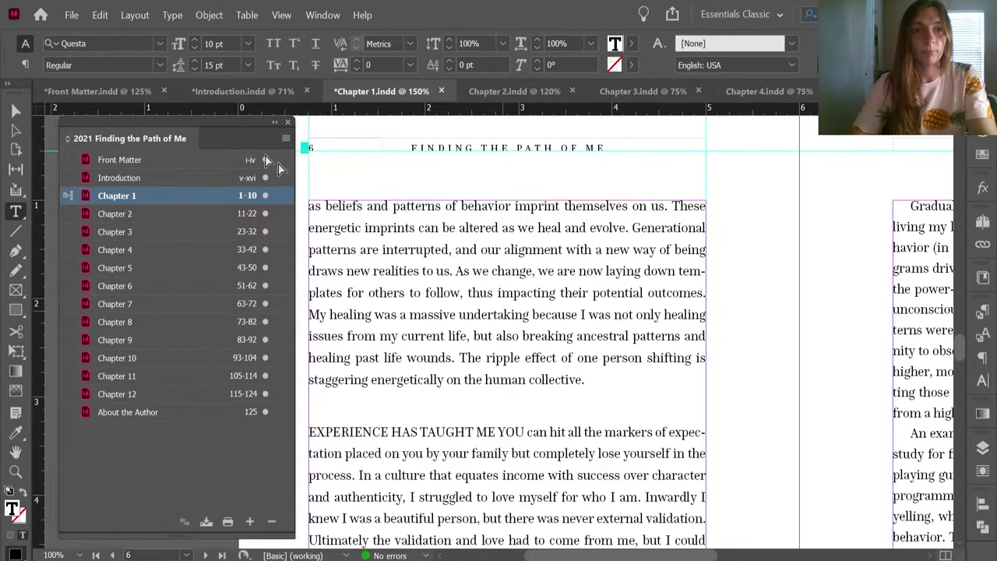
{"action": "key", "text": "ctrl+s"}
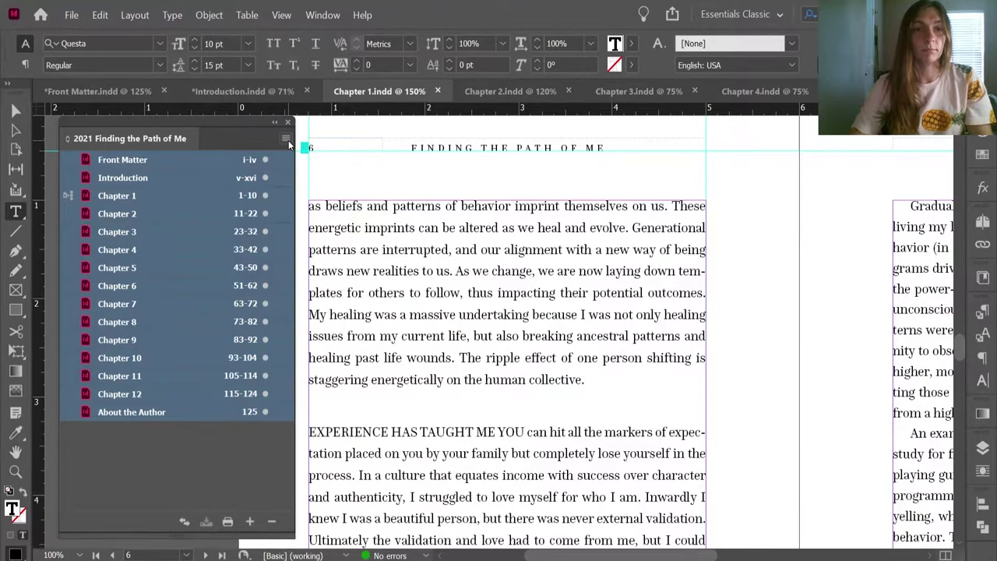
Export the whole book as EPUB (Reflowable) to the Ebook folder, replacing 2021 Finding the Path of Me.epub.
{"action": "left_click", "coordinate": [287, 139]}
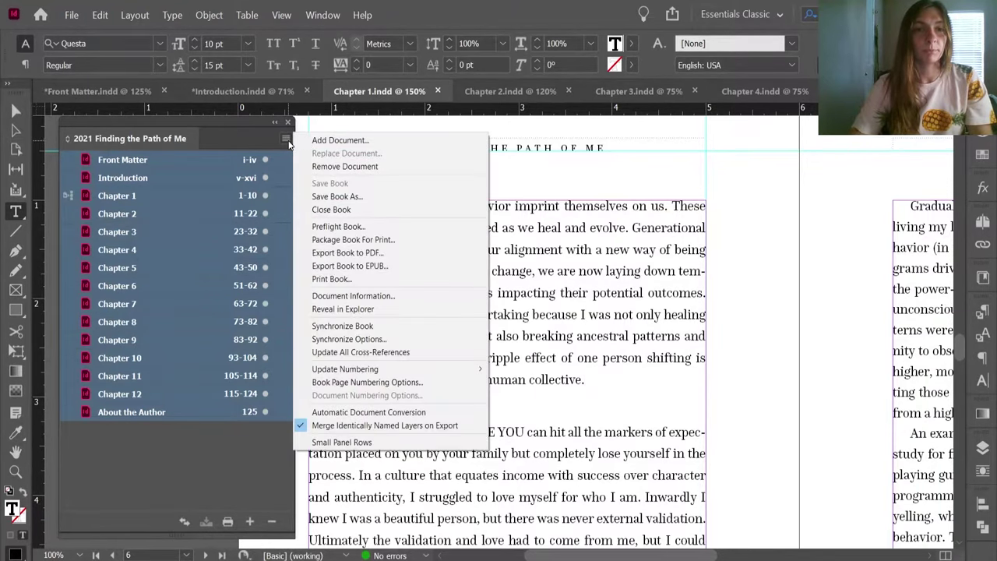
{"action": "left_click", "coordinate": [375, 267]}
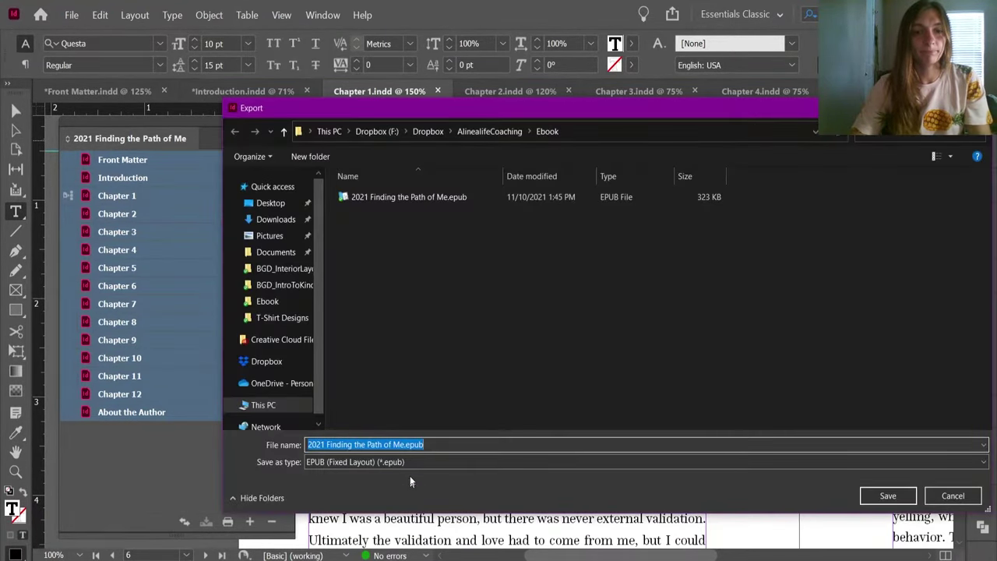
{"action": "left_click", "coordinate": [410, 462]}
{"action": "left_click", "coordinate": [399, 488]}
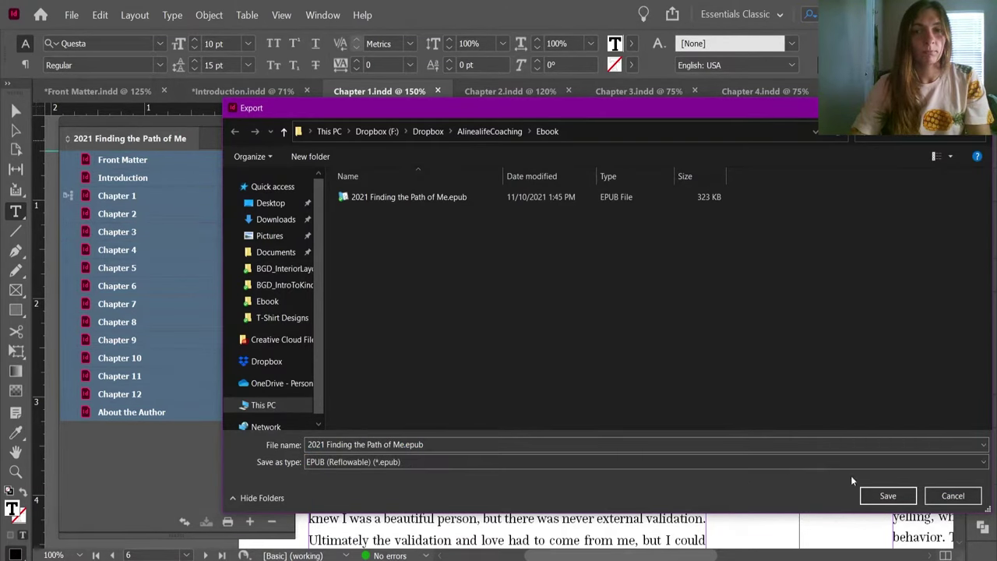
{"action": "left_click", "coordinate": [888, 496]}
{"action": "left_click", "coordinate": [530, 290]}
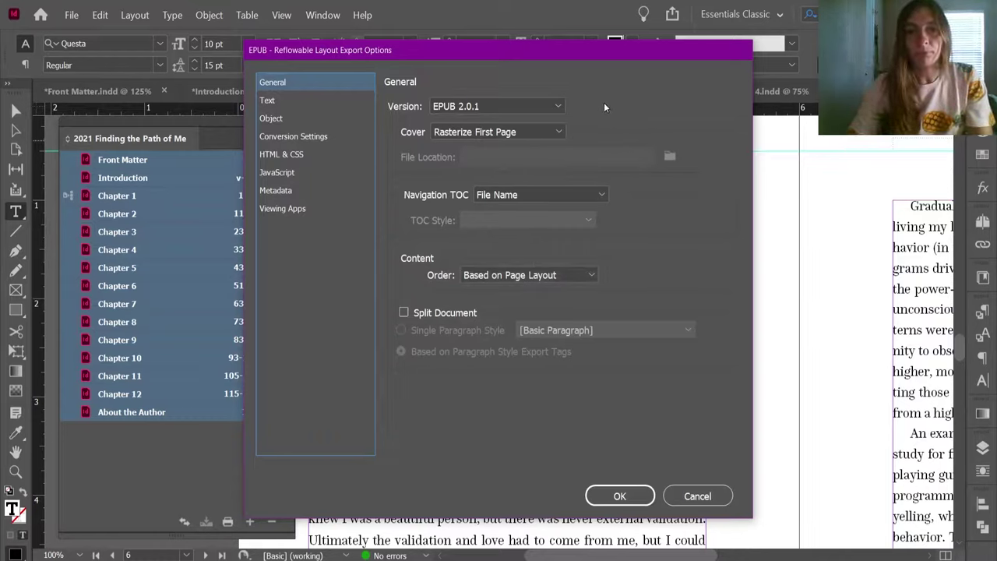
Set the export version to EPUB 3.0 and the cover option to Choose Image.
{"action": "left_click", "coordinate": [528, 106]}
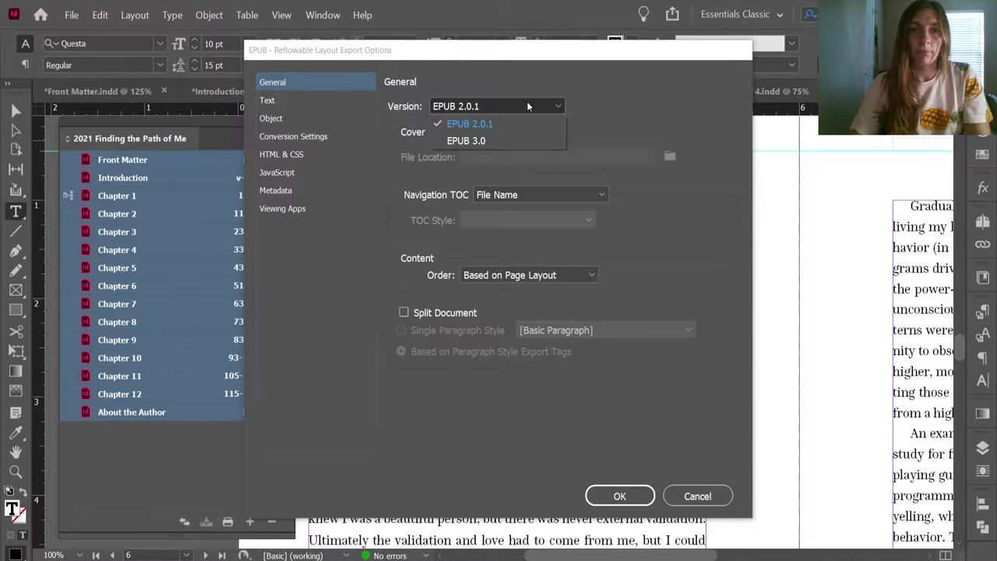
{"action": "left_click", "coordinate": [494, 141]}
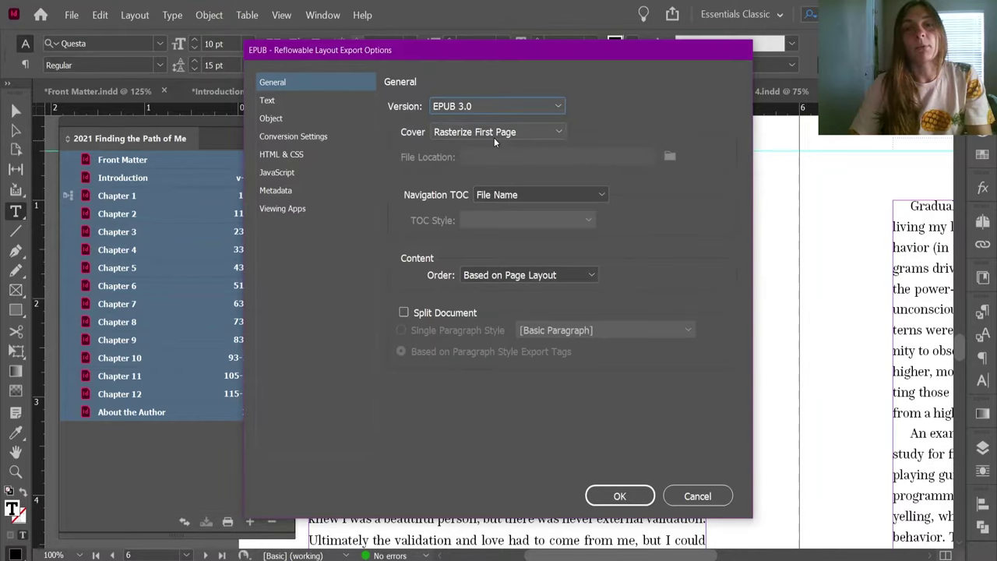
{"action": "left_click", "coordinate": [494, 134]}
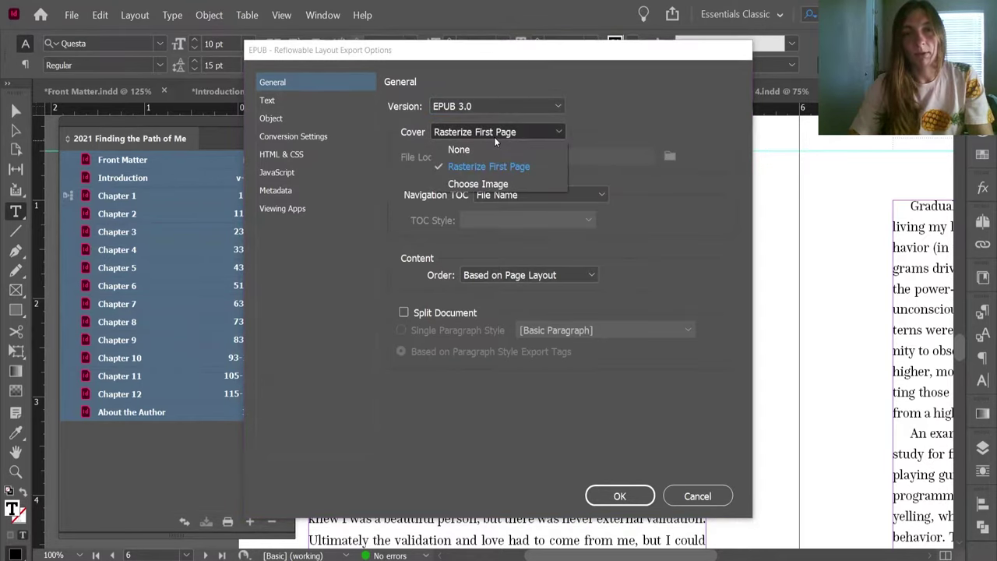
{"action": "left_click", "coordinate": [524, 185]}
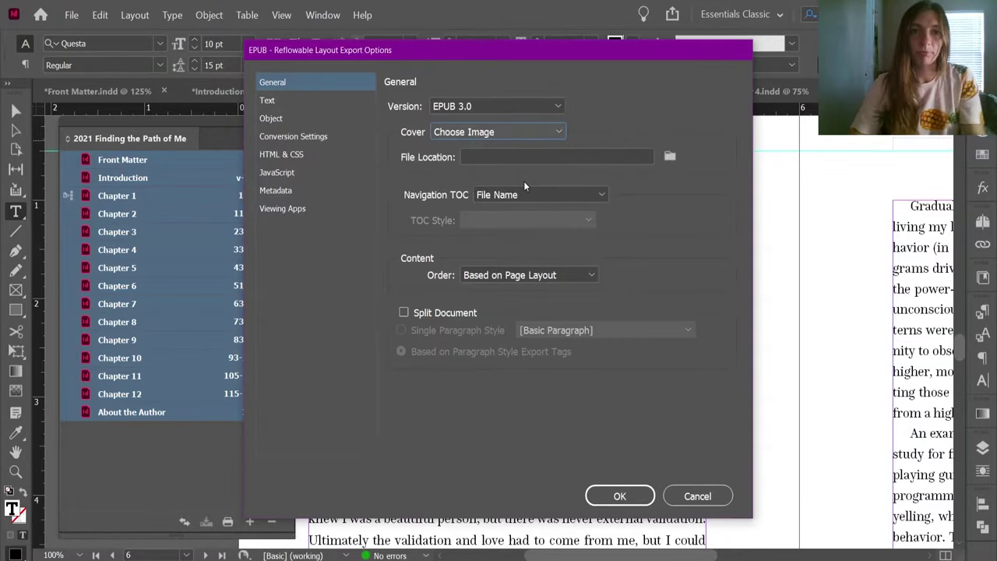
Load the JPEG 2021-ALC-Cover-Spread_FINAL-cover.jpg from the AlinealifeCoaching Ingram folder as the EPUB cover image.
{"action": "left_click", "coordinate": [670, 157]}
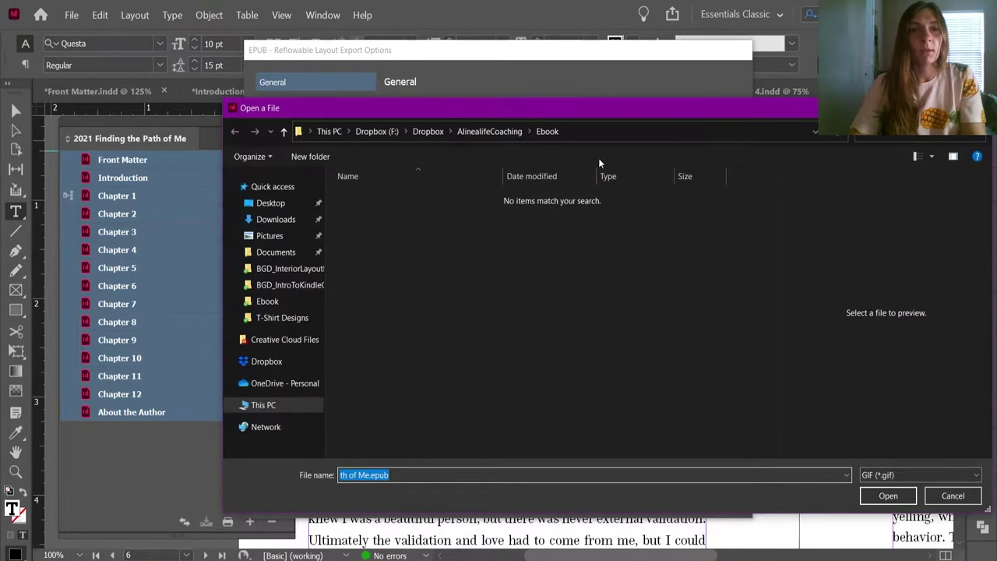
{"action": "left_click", "coordinate": [489, 131]}
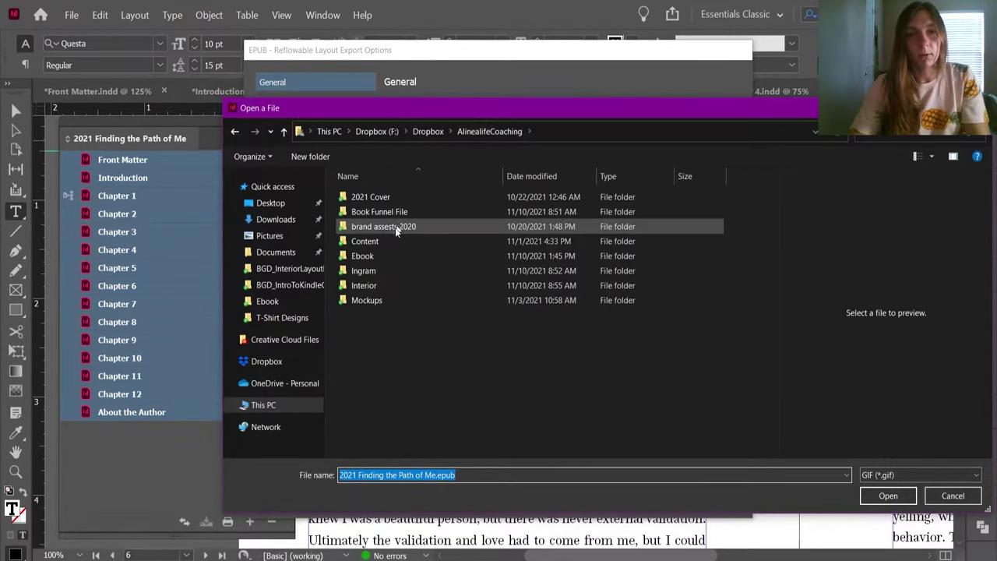
{"action": "double_click", "coordinate": [393, 199]}
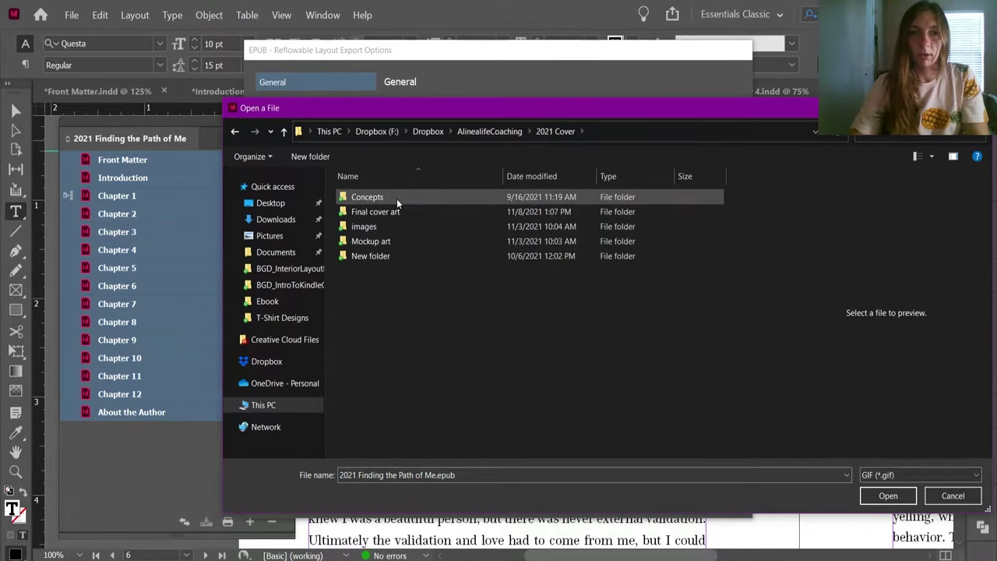
{"action": "double_click", "coordinate": [395, 212]}
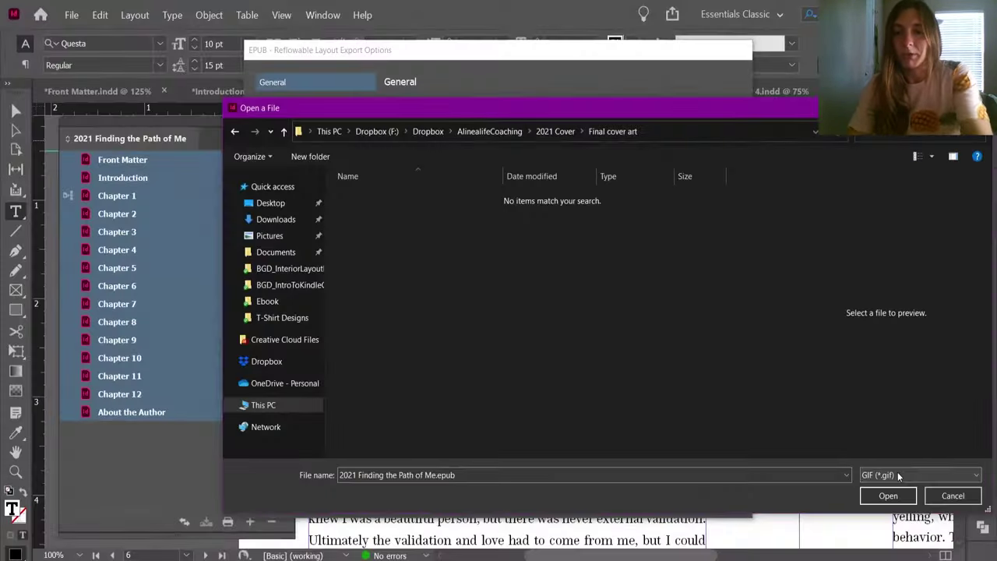
{"action": "left_click", "coordinate": [901, 476]}
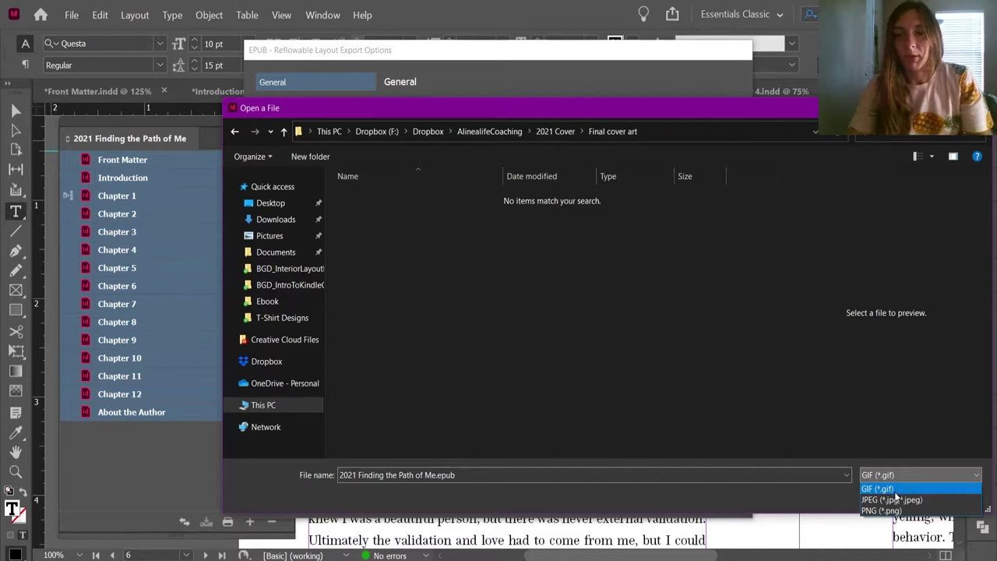
{"action": "left_click", "coordinate": [896, 500]}
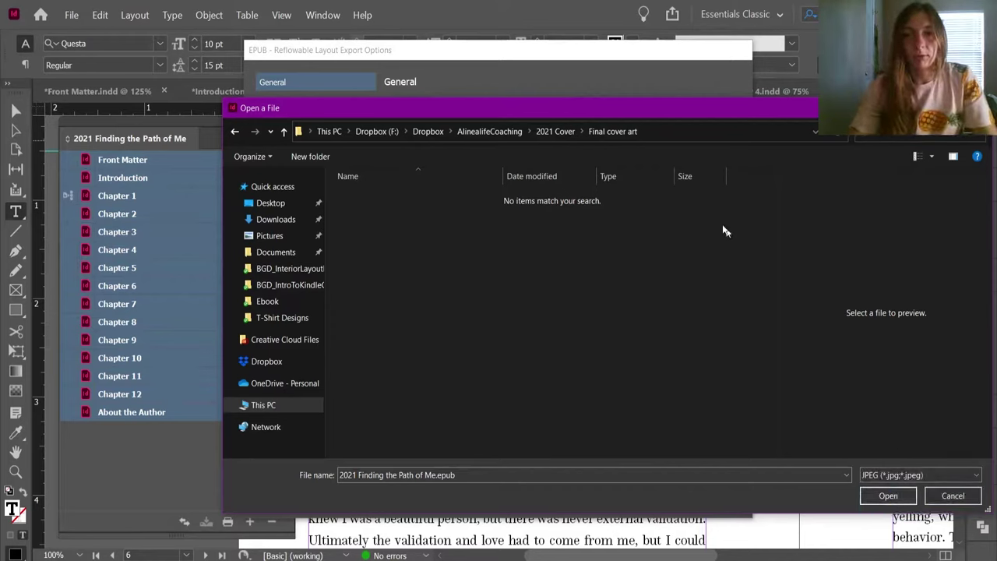
{"action": "left_click", "coordinate": [555, 131]}
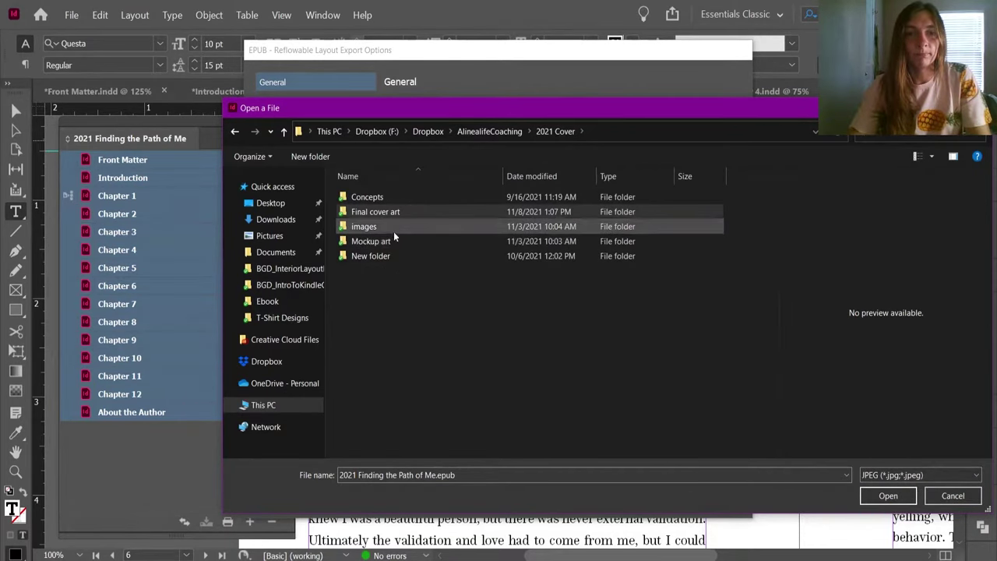
{"action": "key", "text": "alt+Left"}
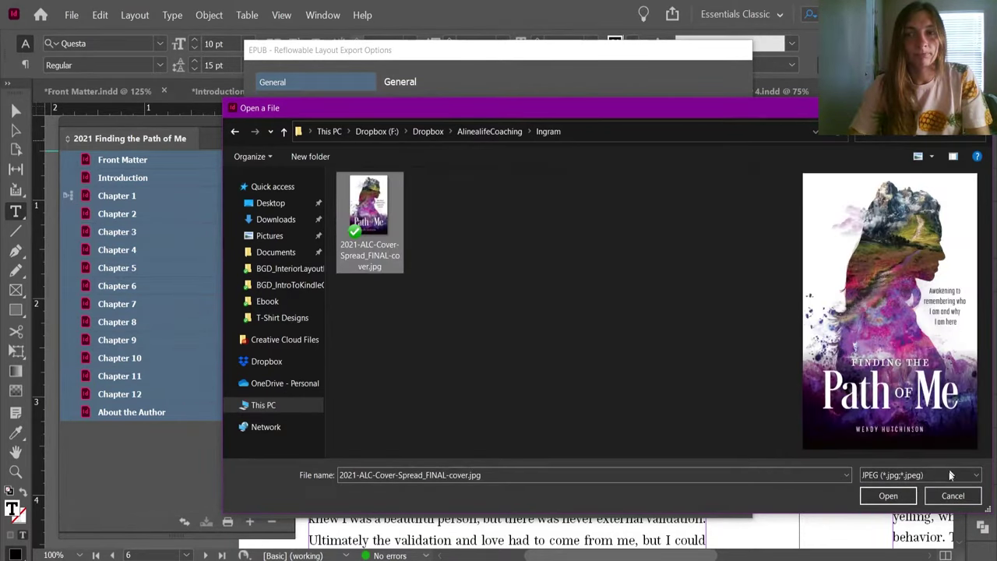
{"action": "left_click", "coordinate": [888, 496]}
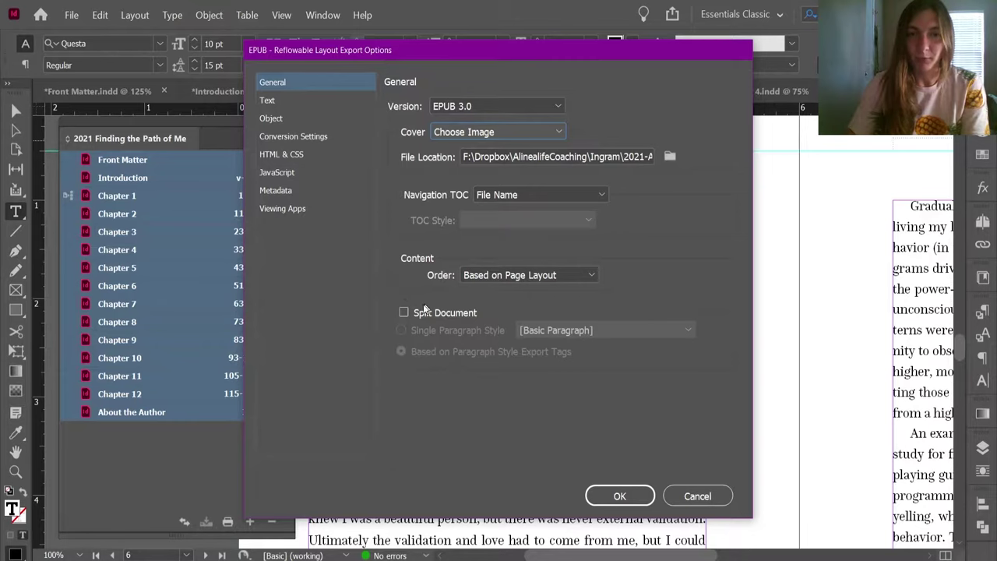
Enable Split Document for the EPUB export and check the exported book's title page in Kindle Previewer.
{"action": "left_click", "coordinate": [404, 313]}
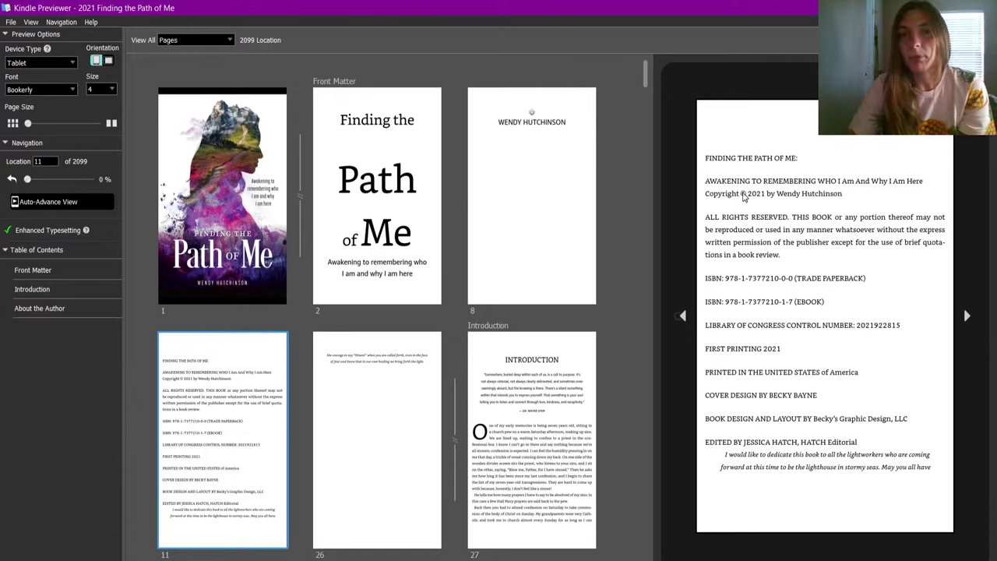
{"action": "left_click", "coordinate": [419, 193]}
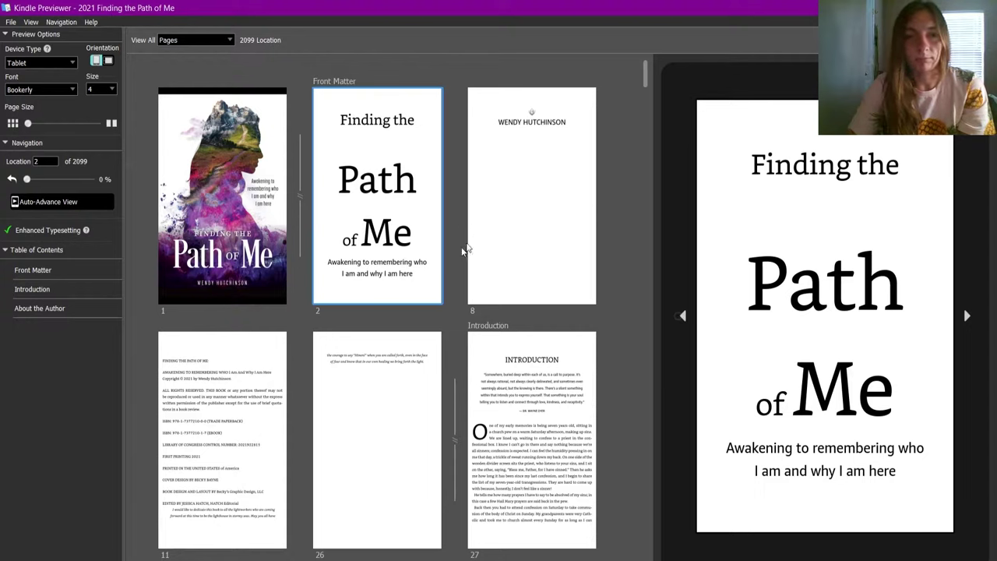
Check the copyright page in Kindle Previewer and insert a new paragraph above the dedication text in the InDesign Front Matter.
{"action": "left_click", "coordinate": [239, 383]}
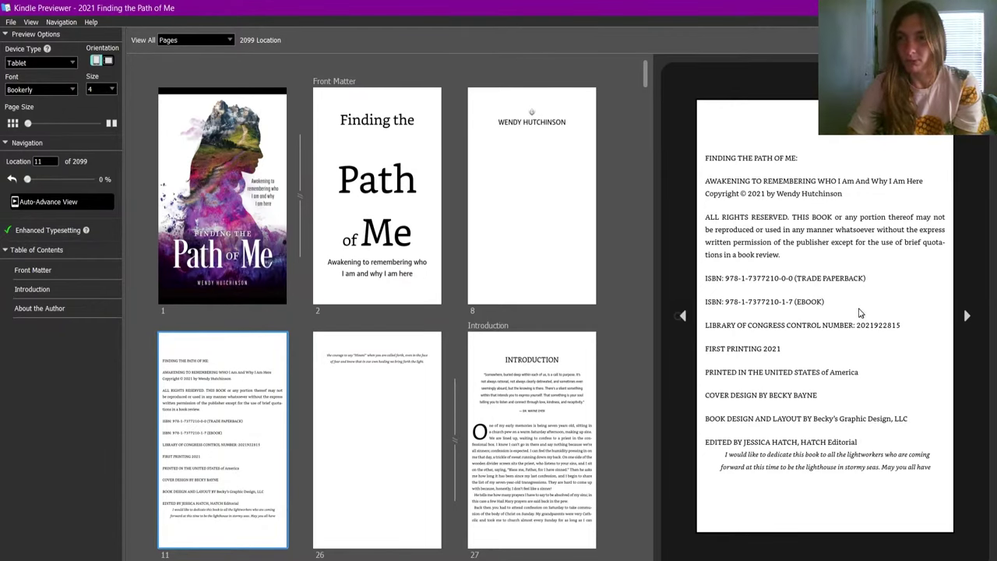
{"action": "left_click_drag", "start_coordinate": [726, 456], "coordinate": [923, 475]}
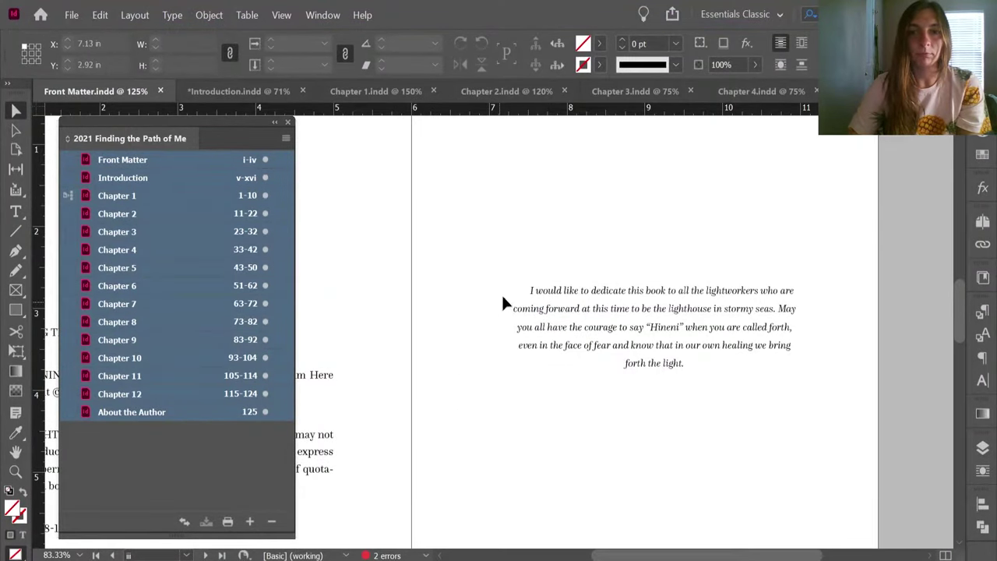
{"action": "left_click", "coordinate": [525, 291]}
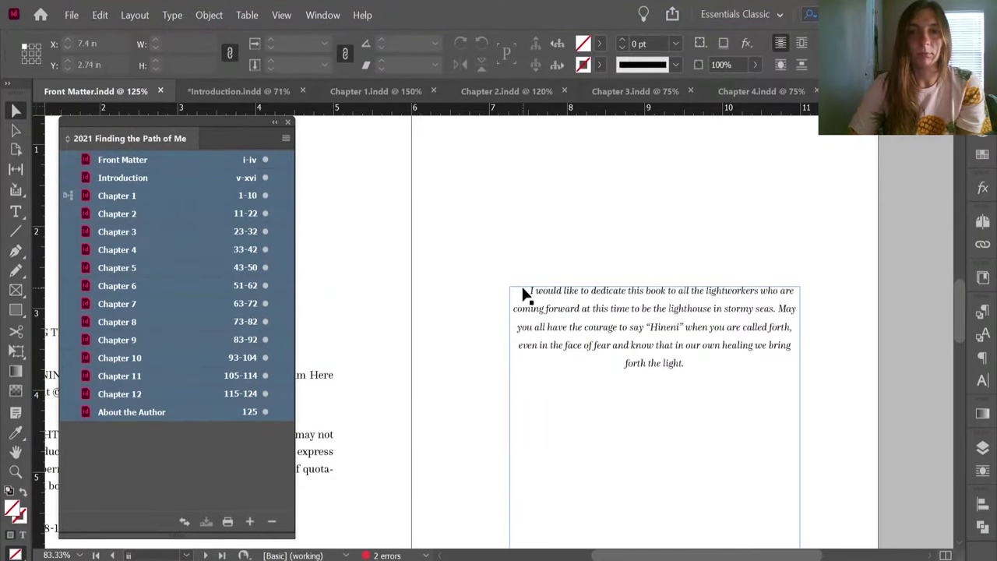
{"action": "double_click", "coordinate": [527, 286]}
{"action": "key", "text": "Return"}
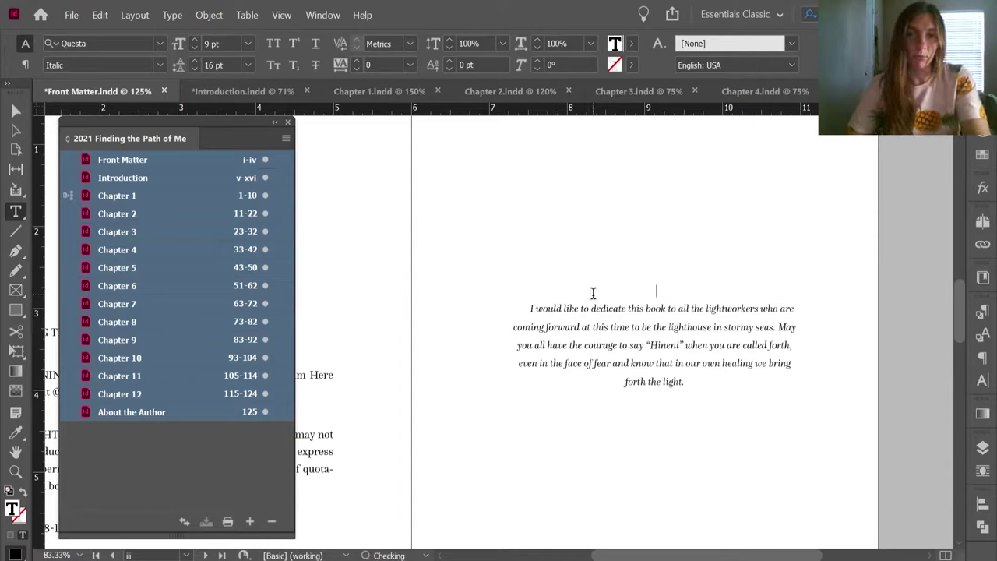
{"action": "key", "text": "ctrl+v"}
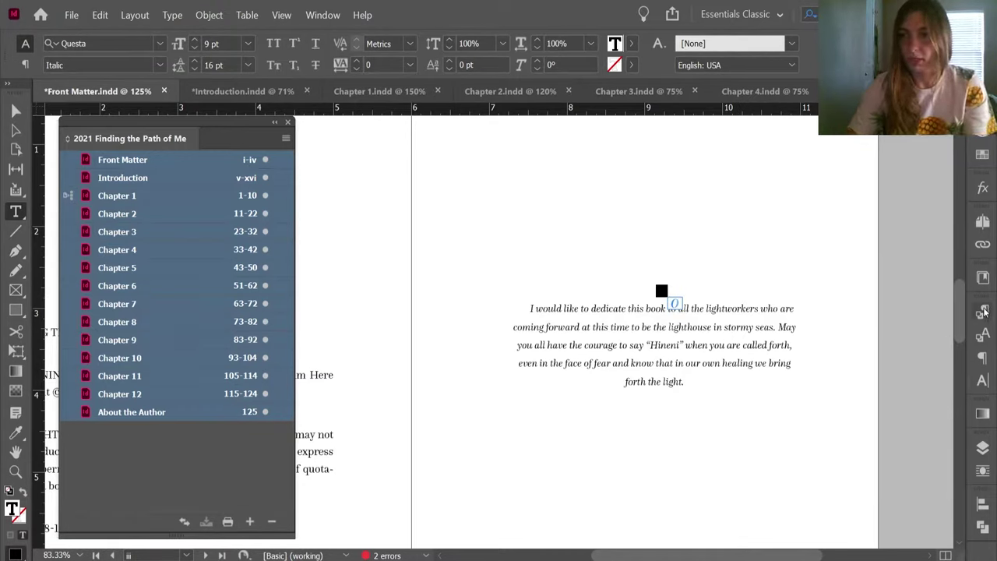
Apply the Split paragraph style to the inserted paragraph above the dedication and save Front Matter.
{"action": "left_click", "coordinate": [983, 311]}
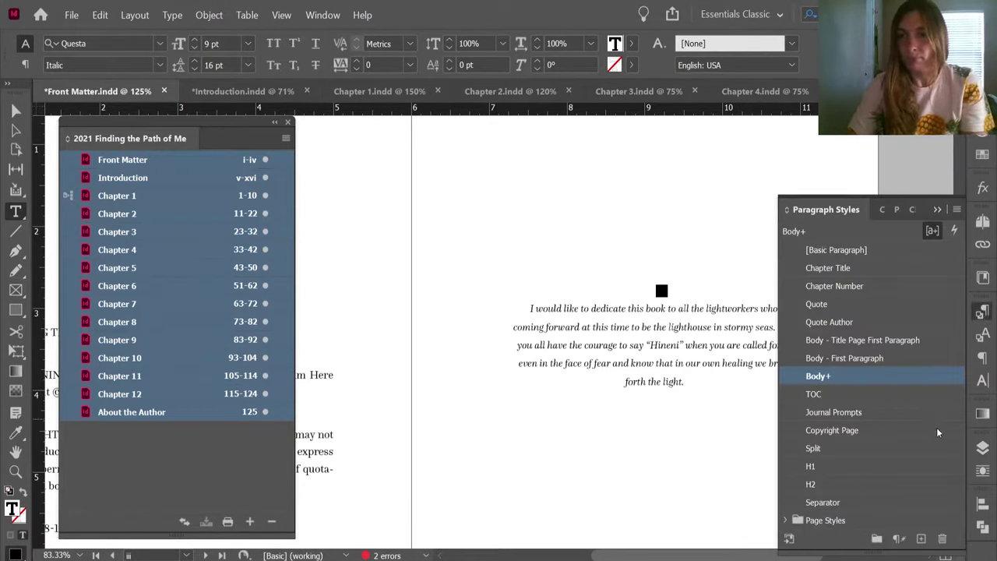
{"action": "left_click", "coordinate": [914, 448]}
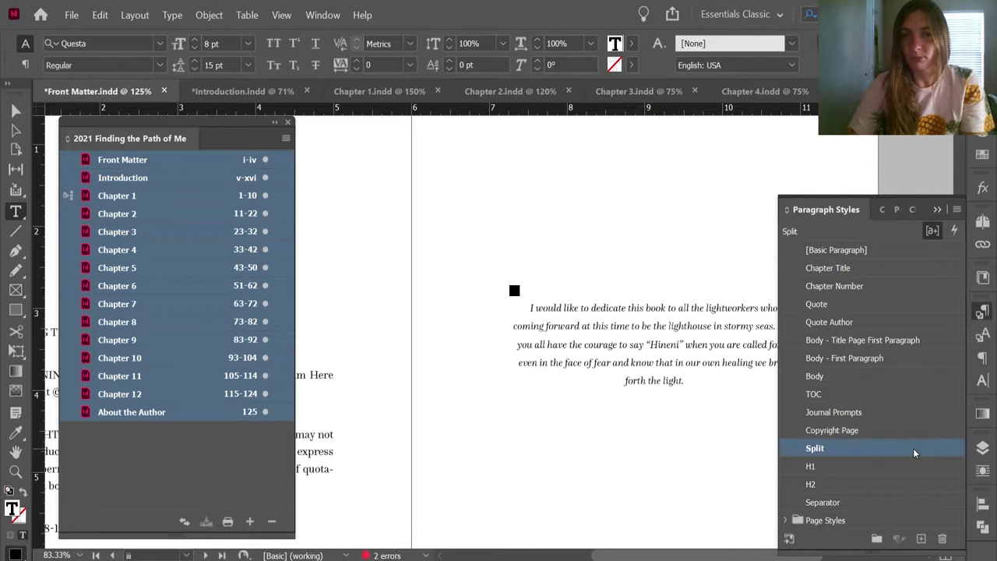
{"action": "left_click", "coordinate": [9, 131]}
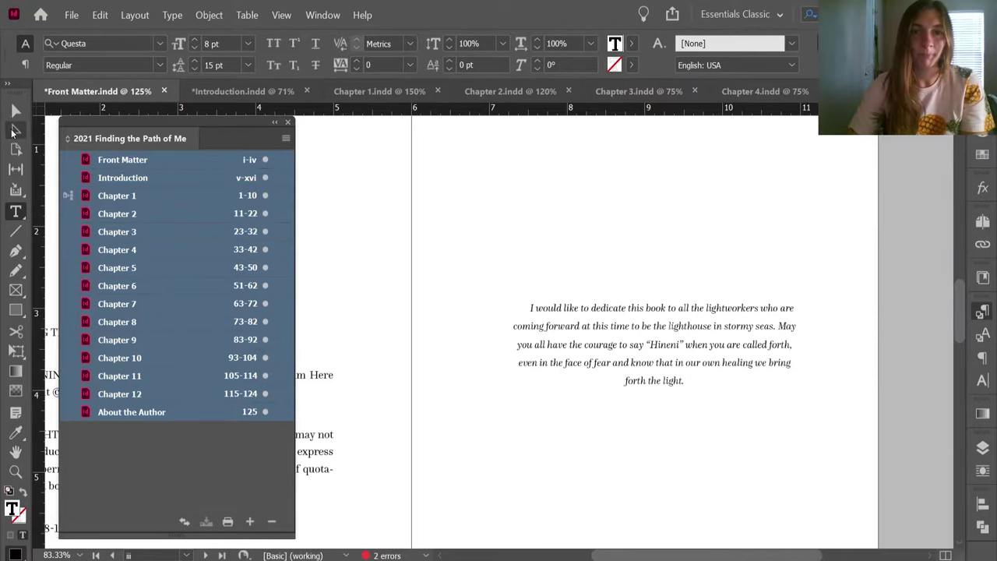
{"action": "left_click", "coordinate": [437, 186]}
{"action": "key", "text": "ctrl+s"}
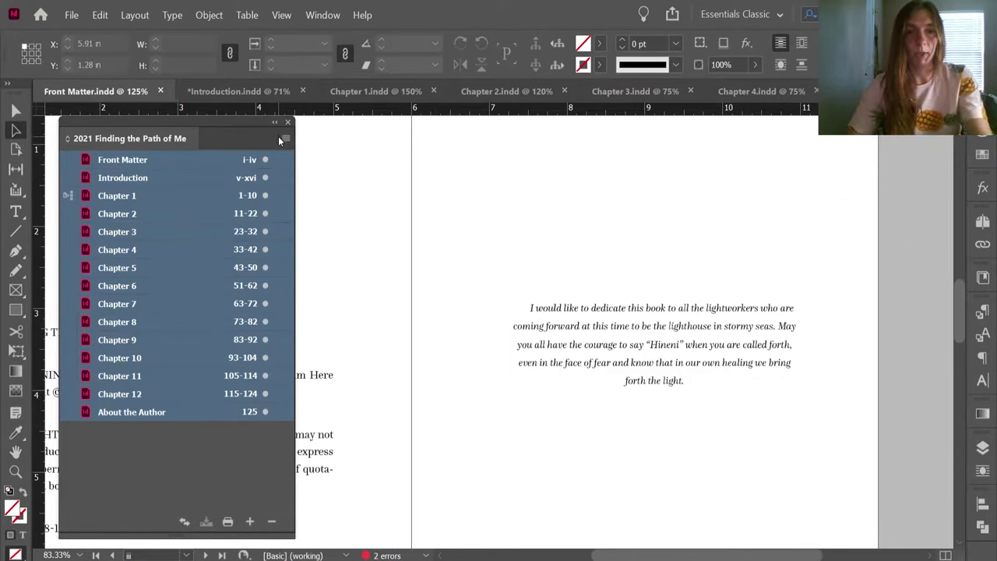
Export the book as EPUB (Reflowable) with the existing options, replacing 2021 Finding the Path of Me.epub in the Ebook folder.
{"action": "left_click", "coordinate": [286, 138]}
{"action": "left_click", "coordinate": [371, 266]}
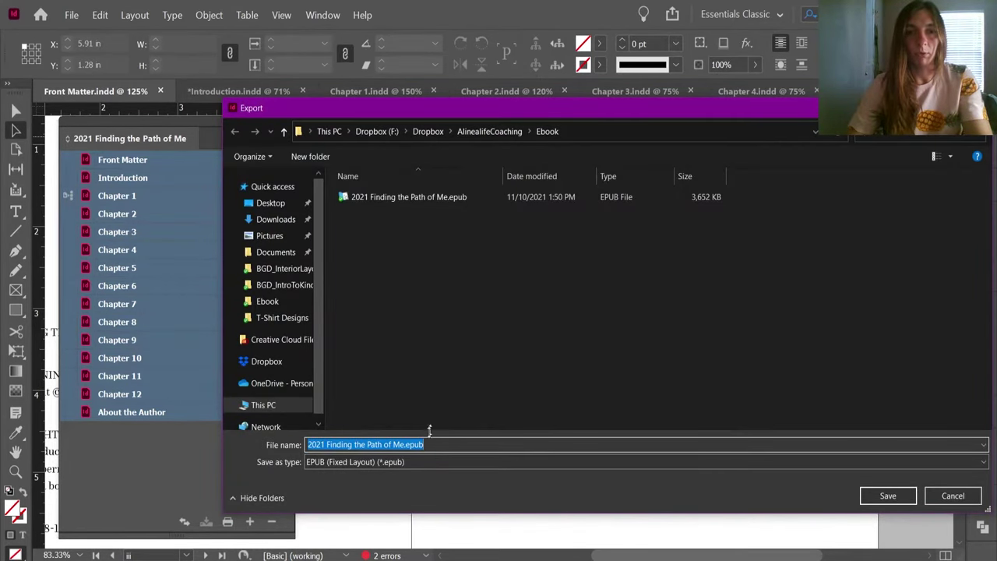
{"action": "left_click", "coordinate": [427, 459]}
{"action": "left_click", "coordinate": [406, 482]}
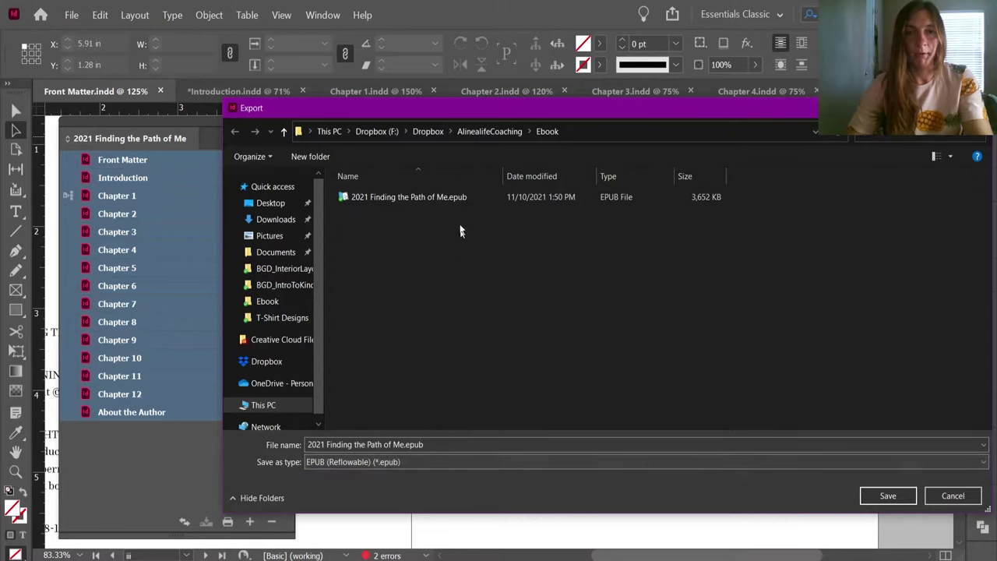
{"action": "left_click", "coordinate": [460, 197]}
{"action": "left_click", "coordinate": [887, 498]}
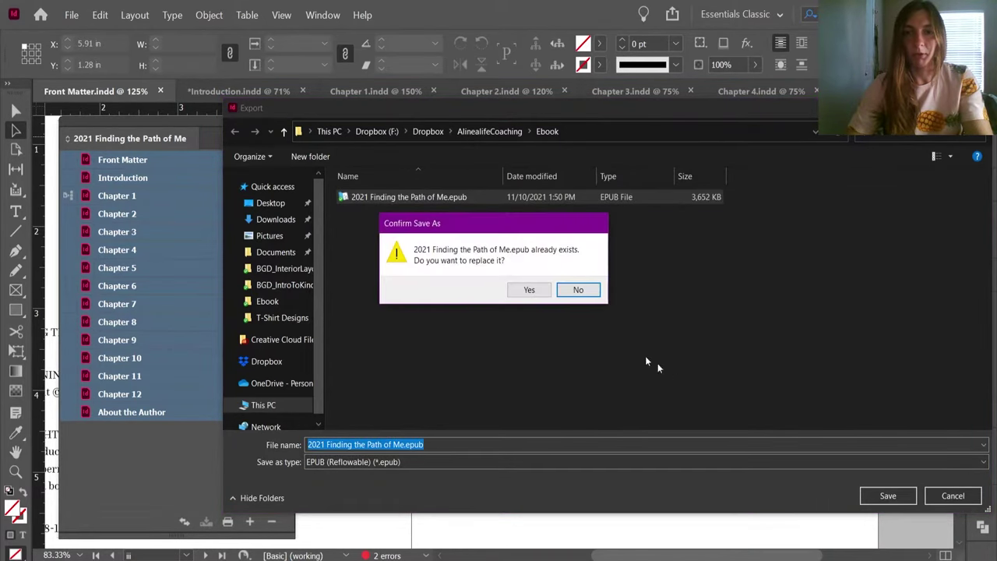
{"action": "left_click", "coordinate": [529, 290]}
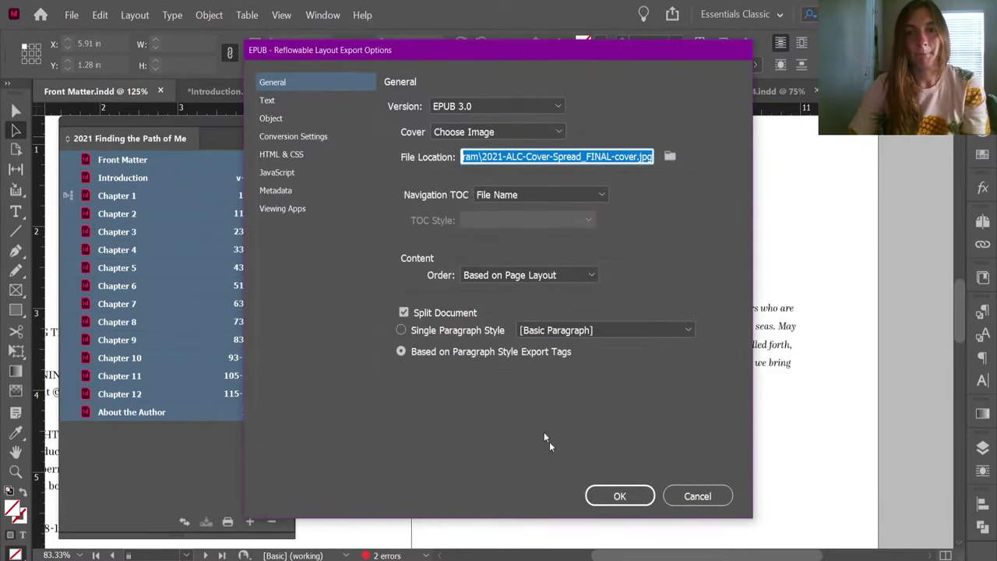
{"action": "left_click", "coordinate": [610, 491]}
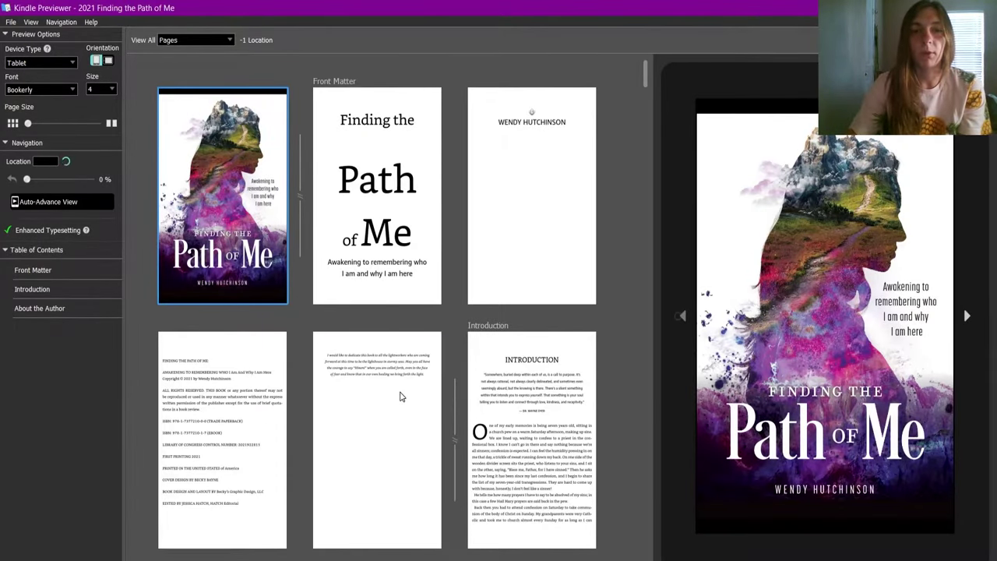
Check the dedication page and the end of the Introduction in Kindle Previewer.
{"action": "left_click", "coordinate": [400, 397]}
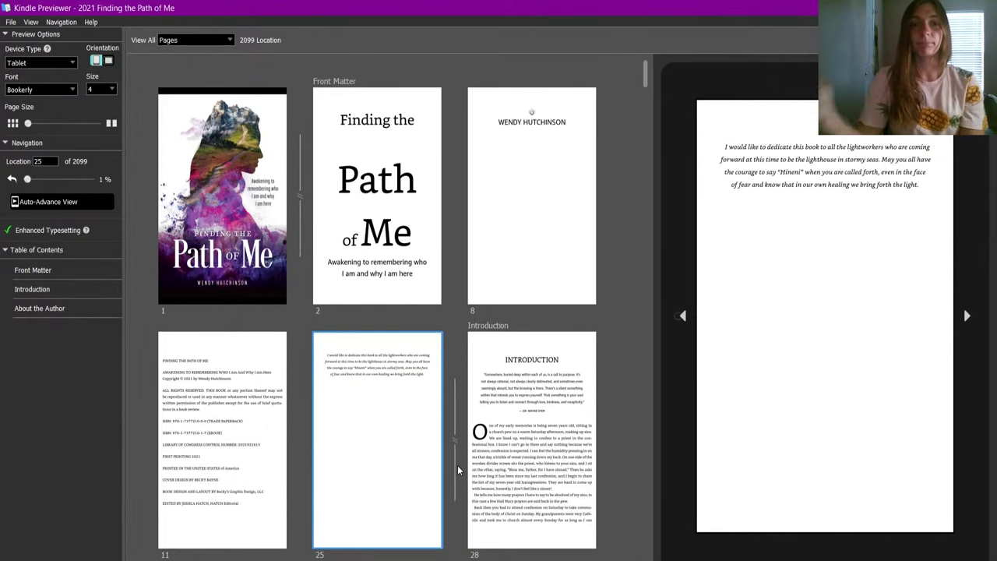
{"action": "scroll", "coordinate": [261, 153], "scroll_direction": "down", "scroll_amount": 10}
{"action": "left_click", "coordinate": [261, 153]}
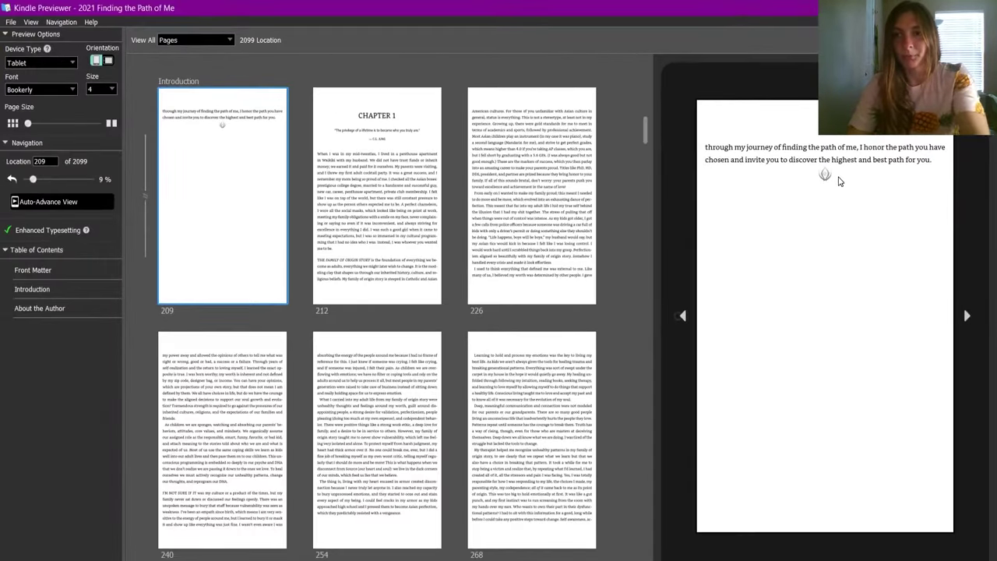
Return to InDesign, open Chapter 1 from the book, and select the lotus ornament above its heading.
{"action": "key", "text": "alt+Tab"}
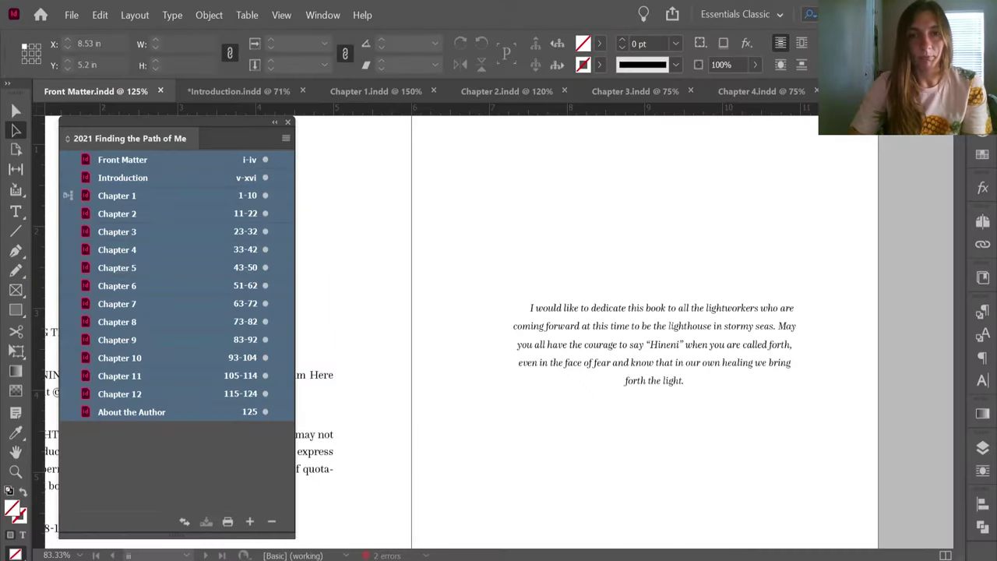
{"action": "key", "text": "ctrl+minus"}
{"action": "key", "text": "ctrl+minus"}
{"action": "key", "text": "ctrl+minus"}
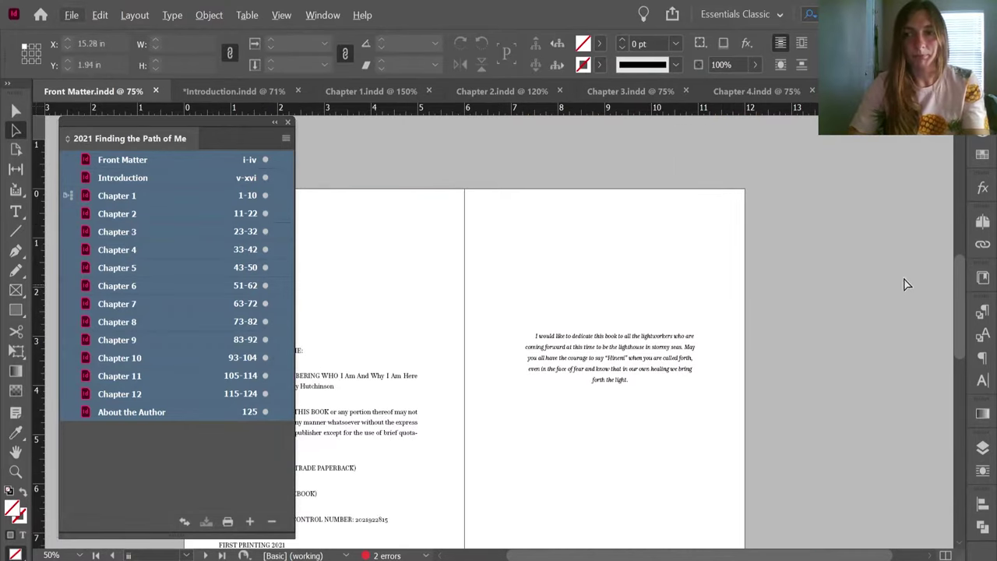
{"action": "left_click", "coordinate": [107, 197]}
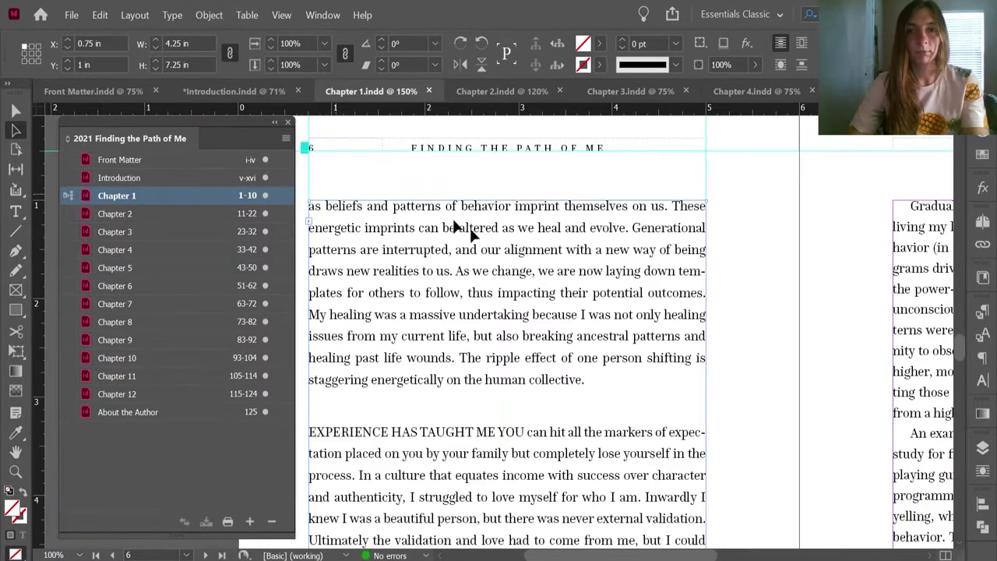
{"action": "key", "text": "ctrl+z"}
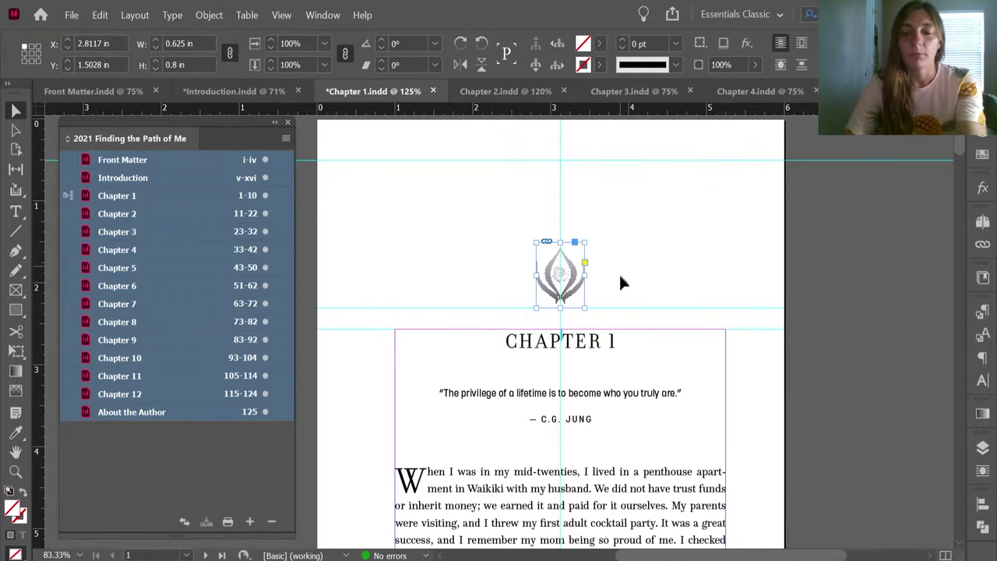
Anchor the lotus ornament to the Chapter 1 heading text and check the chapter's opening page in Kindle Previewer.
{"action": "scroll", "coordinate": [606, 279], "scroll_direction": "up", "scroll_amount": 2, "text": "alt"}
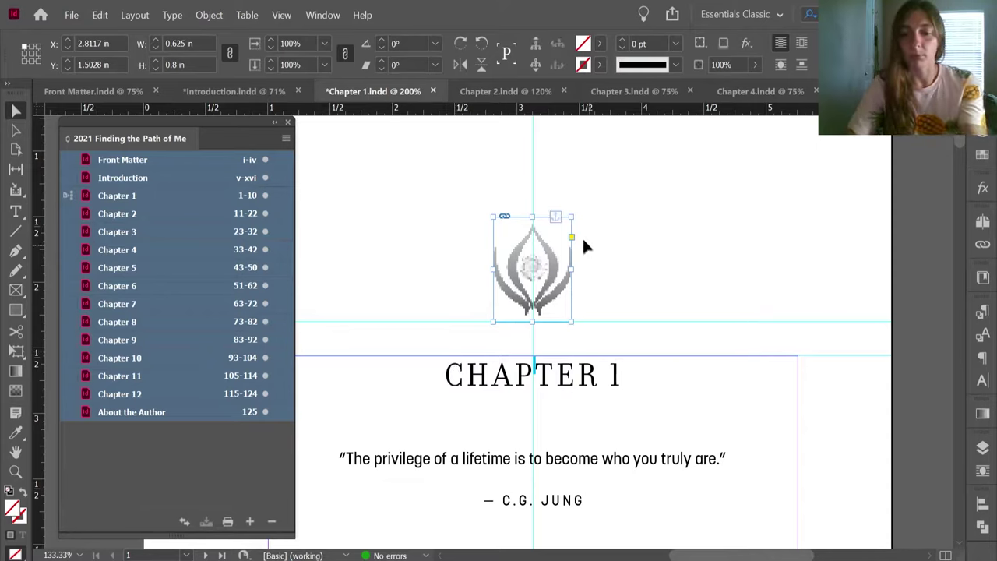
{"action": "scroll", "coordinate": [580, 227], "scroll_direction": "up", "scroll_amount": 1, "text": "alt"}
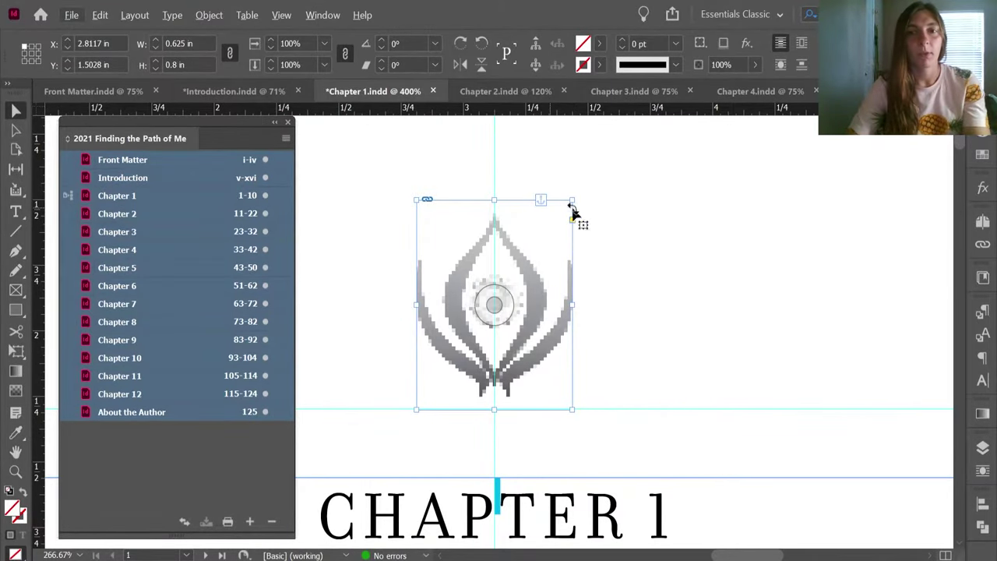
{"action": "scroll", "coordinate": [587, 215], "scroll_direction": "down", "scroll_amount": 1}
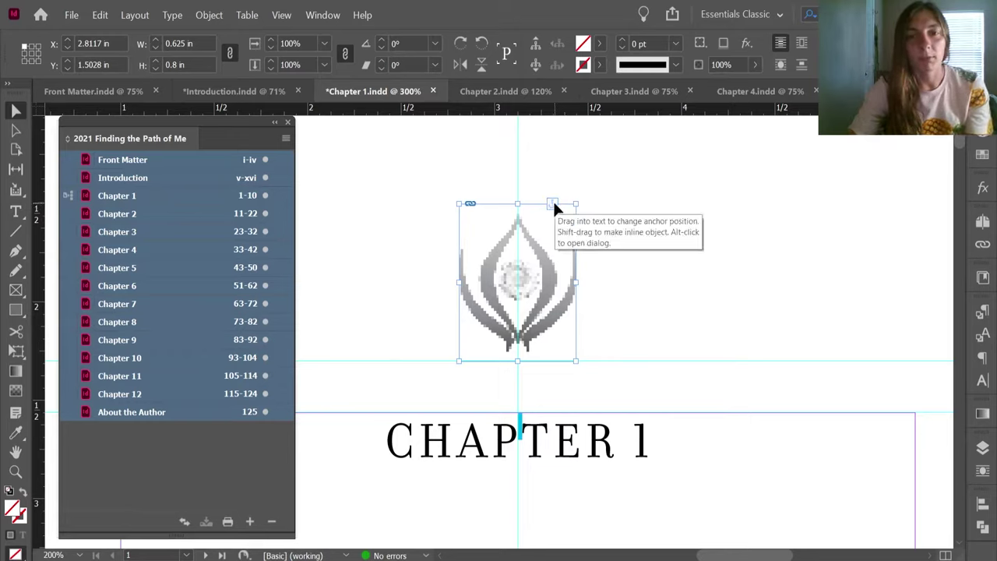
{"action": "left_click_drag", "start_coordinate": [551, 203], "coordinate": [624, 215]}
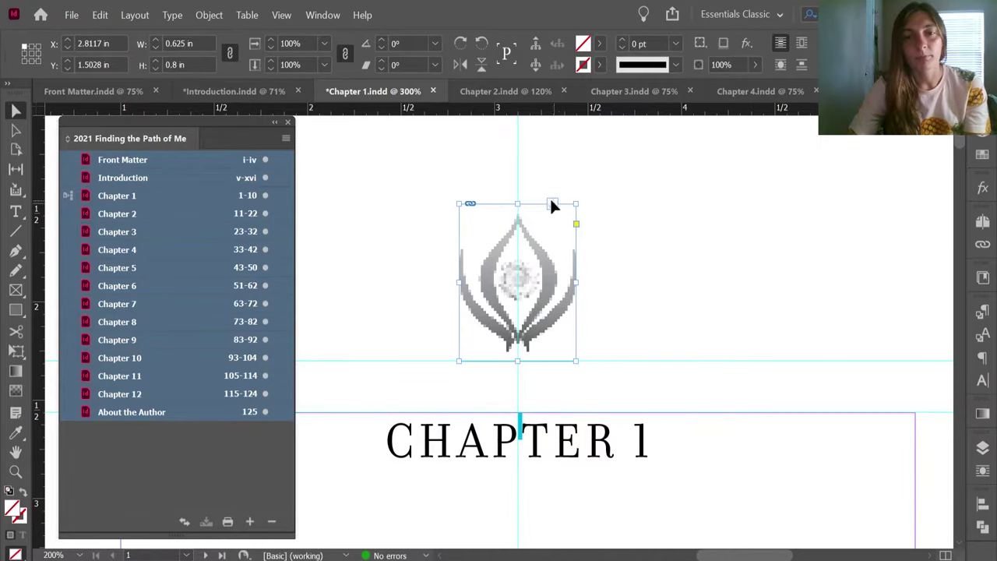
{"action": "left_click_drag", "start_coordinate": [537, 267], "coordinate": [394, 444]}
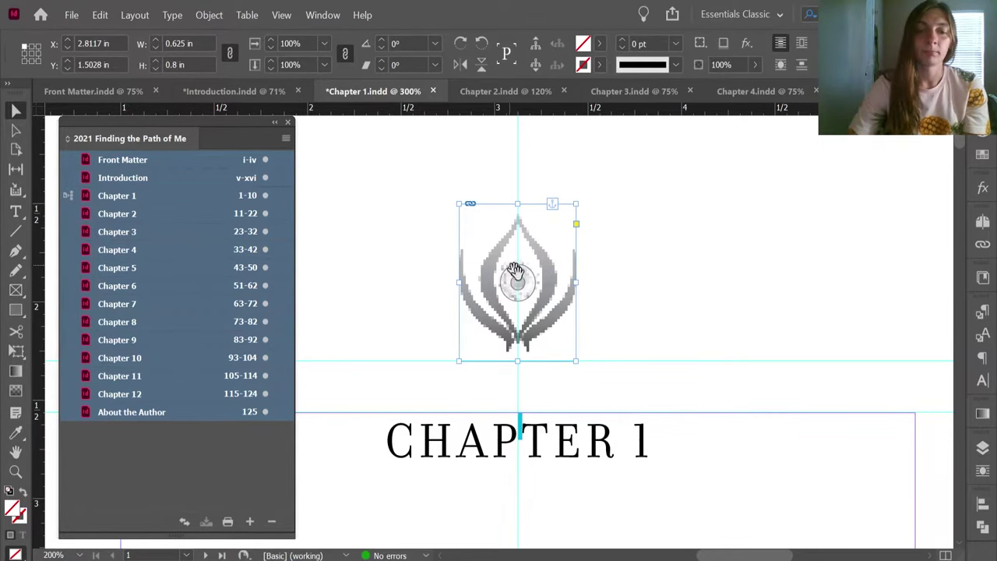
{"action": "scroll", "coordinate": [558, 347], "scroll_direction": "down", "scroll_amount": 2}
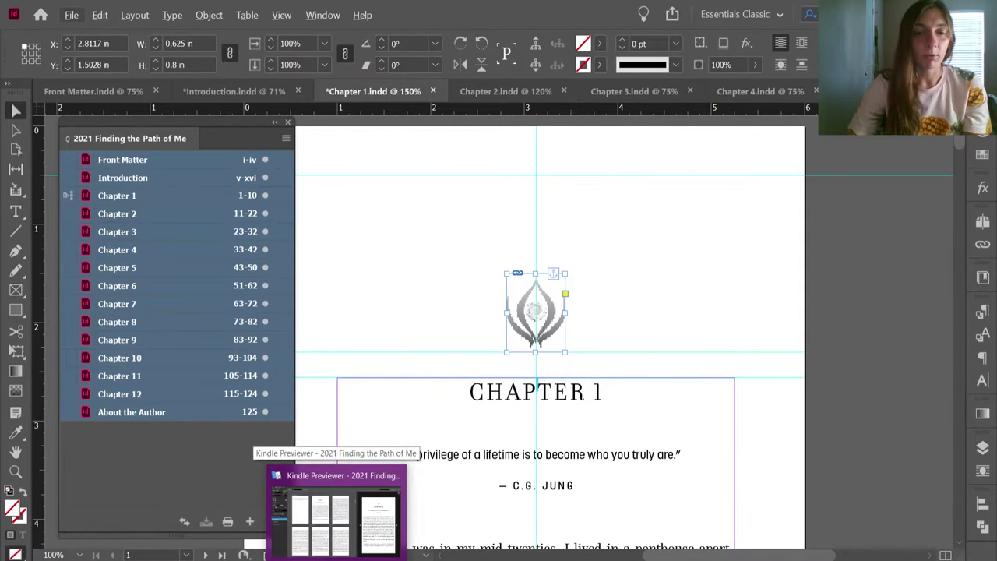
{"action": "left_click", "coordinate": [335, 506]}
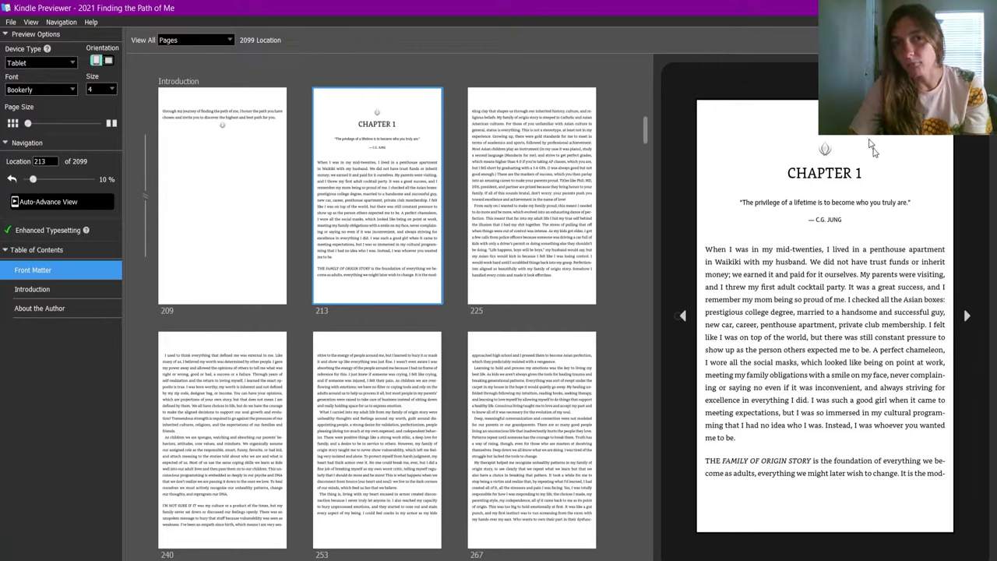
Open About the Author in InDesign and anchor its lotus ornament to the start of the body text.
{"action": "key", "text": "alt+Tab"}
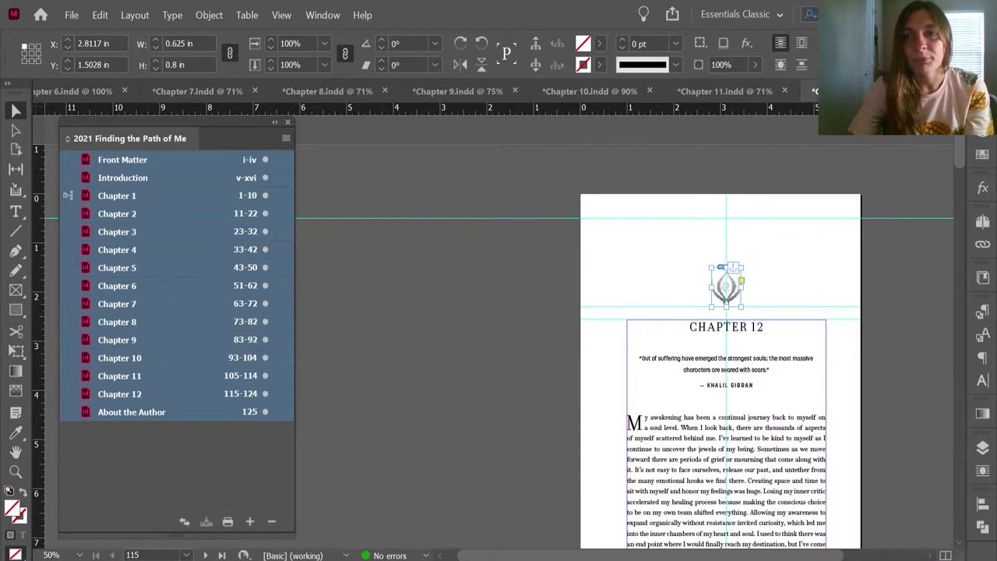
{"action": "double_click", "coordinate": [153, 413]}
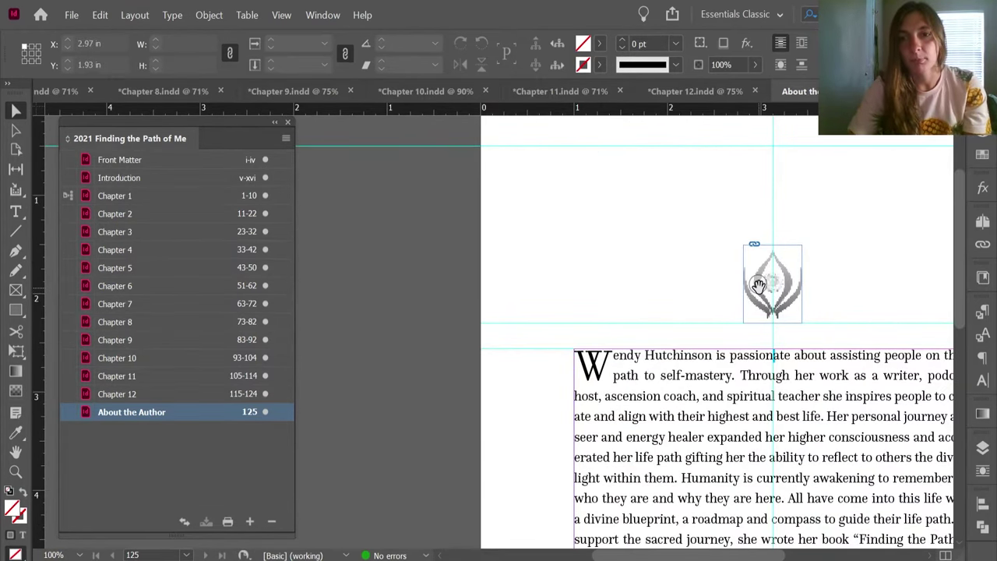
{"action": "left_click", "coordinate": [792, 247]}
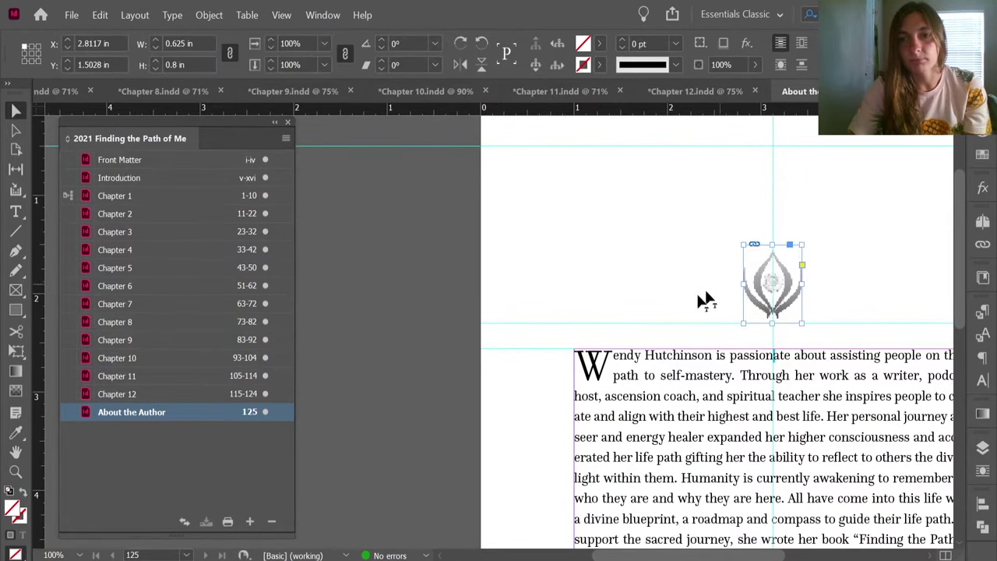
{"action": "left_click_drag", "start_coordinate": [584, 371], "coordinate": [578, 366]}
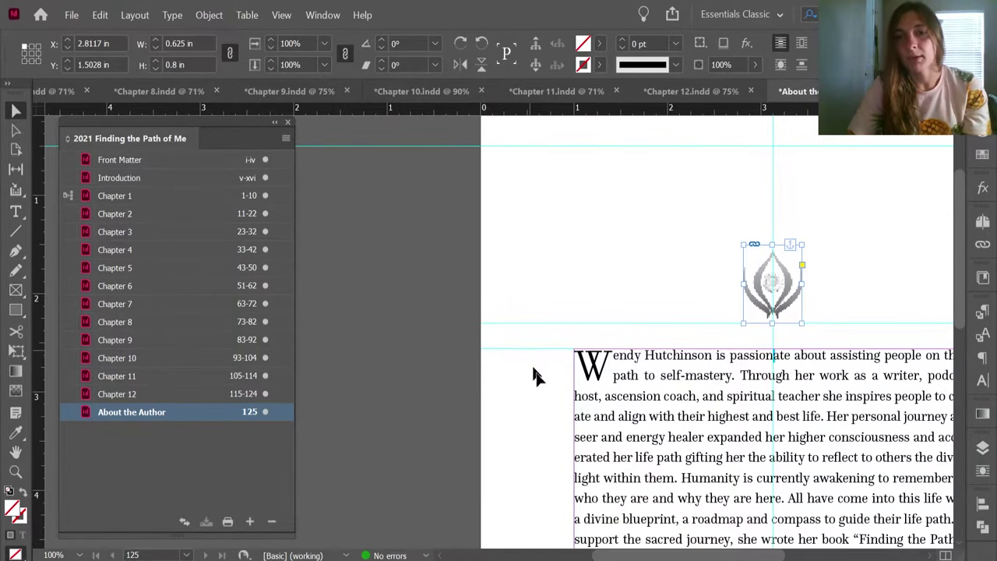
{"action": "left_click_drag", "start_coordinate": [774, 311], "coordinate": [657, 239]}
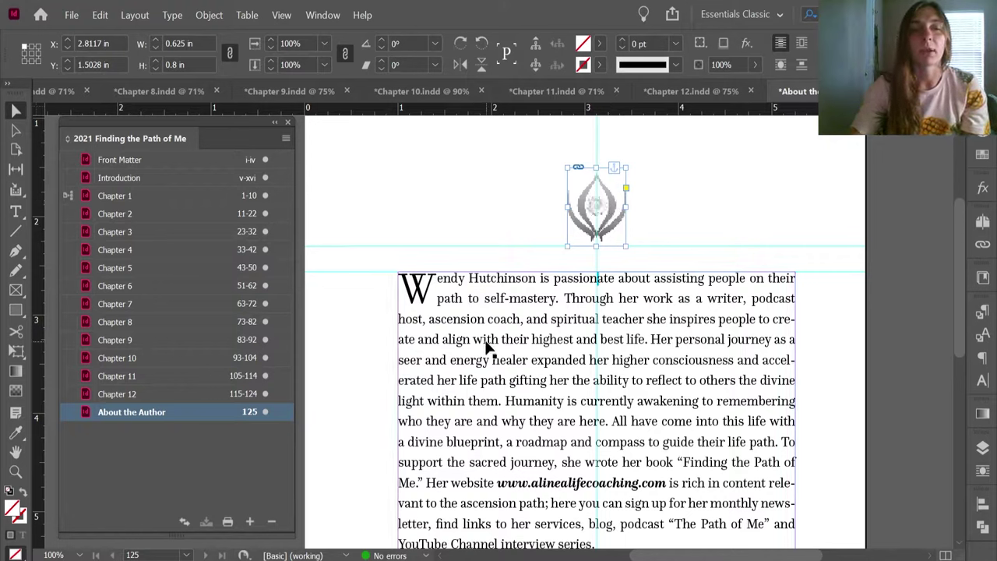
Select all book documents from Front Matter through About the Author and export the book to EPUB.
{"action": "left_click", "coordinate": [182, 162], "text": "shift"}
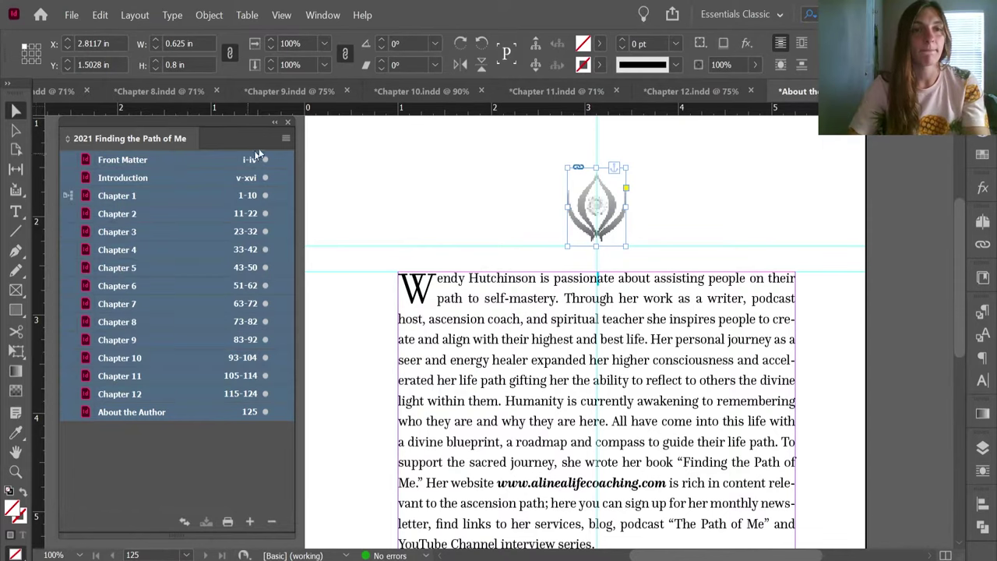
{"action": "left_click", "coordinate": [287, 139]}
{"action": "left_click", "coordinate": [416, 116]}
{"action": "left_click", "coordinate": [415, 116]}
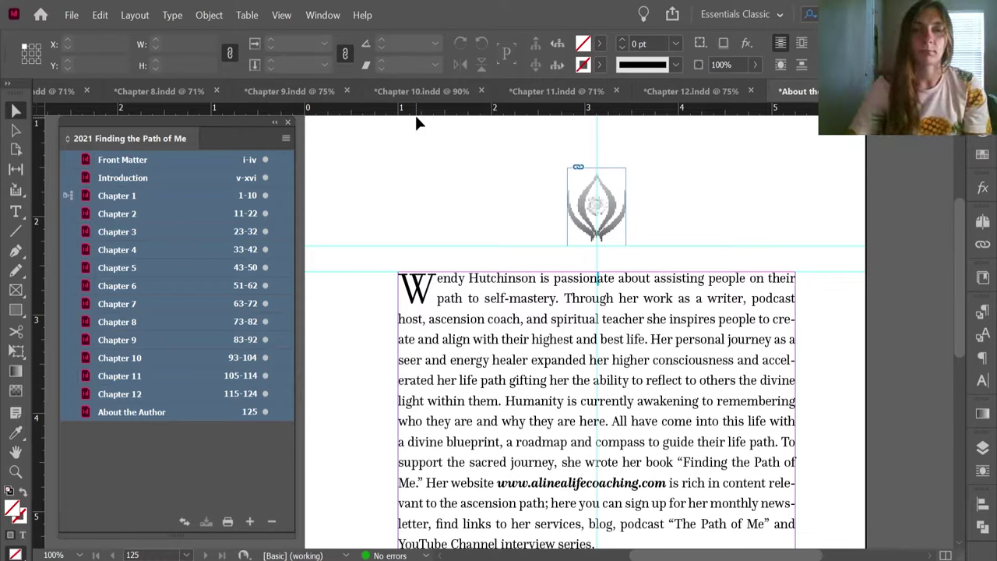
{"action": "left_click", "coordinate": [285, 138]}
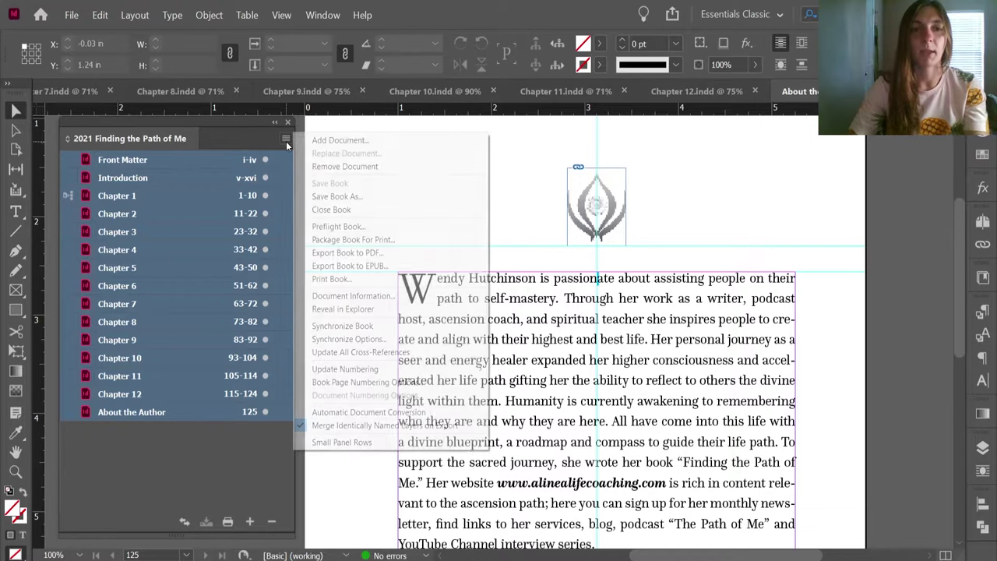
{"action": "left_click", "coordinate": [350, 269]}
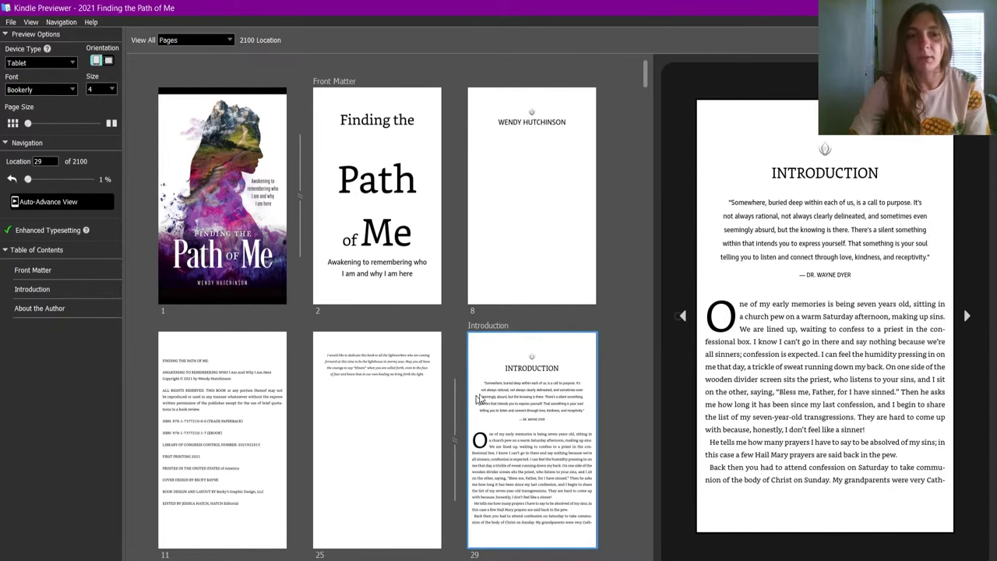
Check the chapter opening pages and the About the Author page for correctly placed lotus ornaments in Kindle Previewer.
{"action": "scroll", "coordinate": [491, 397], "scroll_direction": "down", "scroll_amount": 5}
{"action": "scroll", "coordinate": [499, 394], "scroll_direction": "down", "scroll_amount": 10}
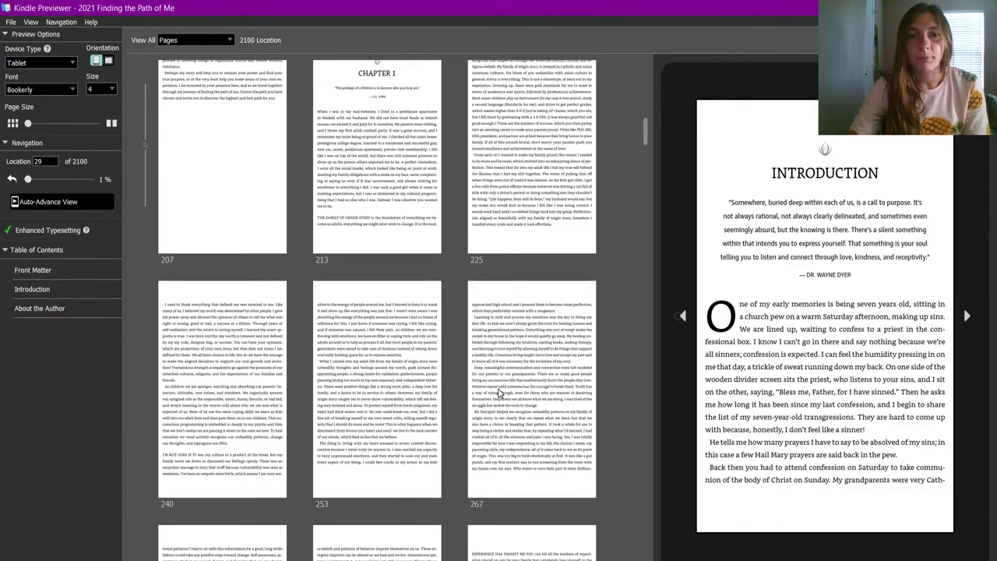
{"action": "left_click", "coordinate": [434, 170]}
{"action": "scroll", "coordinate": [454, 350], "scroll_direction": "down", "scroll_amount": 5}
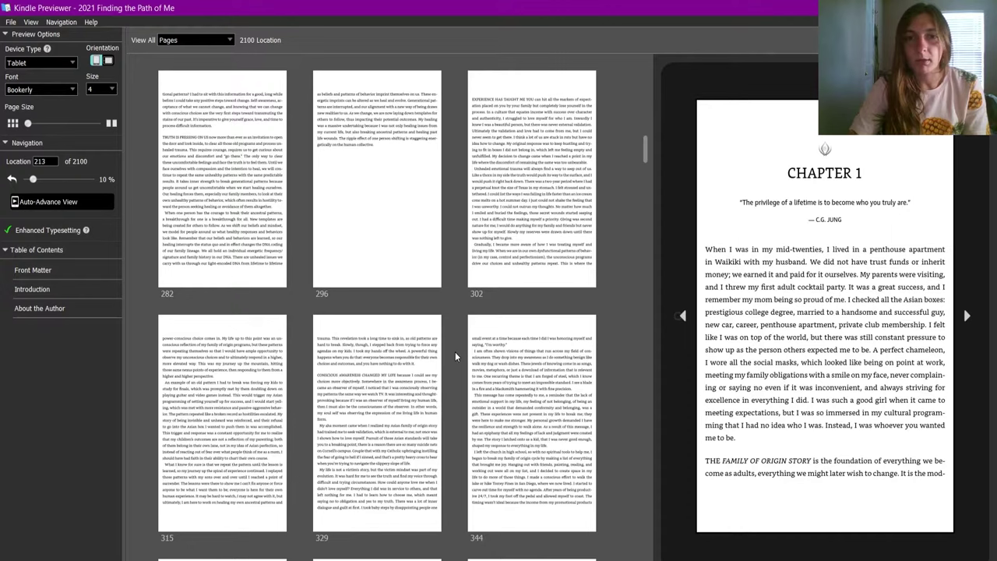
{"action": "left_click", "coordinate": [581, 162]}
{"action": "scroll", "coordinate": [526, 323], "scroll_direction": "down", "scroll_amount": 7}
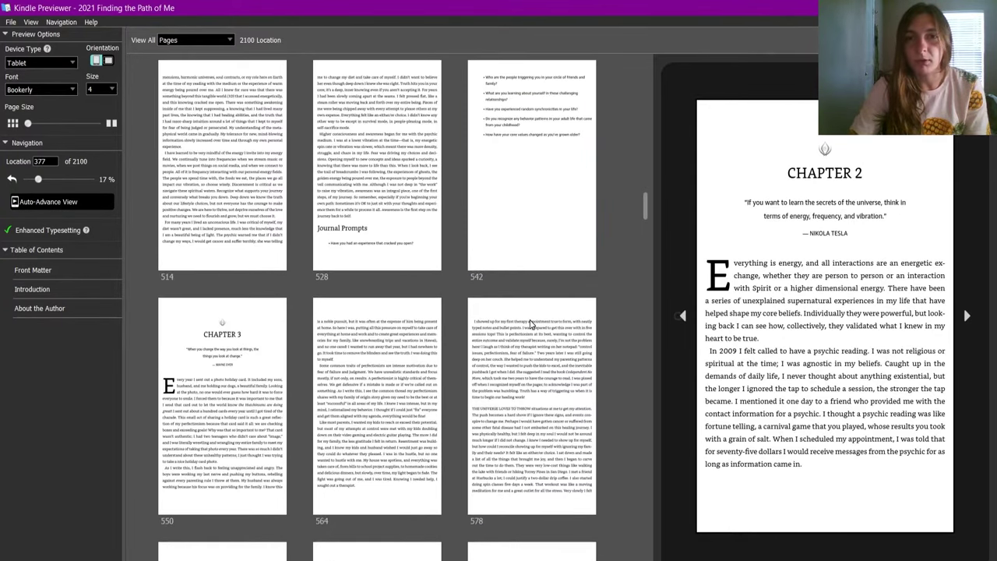
{"action": "scroll", "coordinate": [335, 383], "scroll_direction": "down", "scroll_amount": 5}
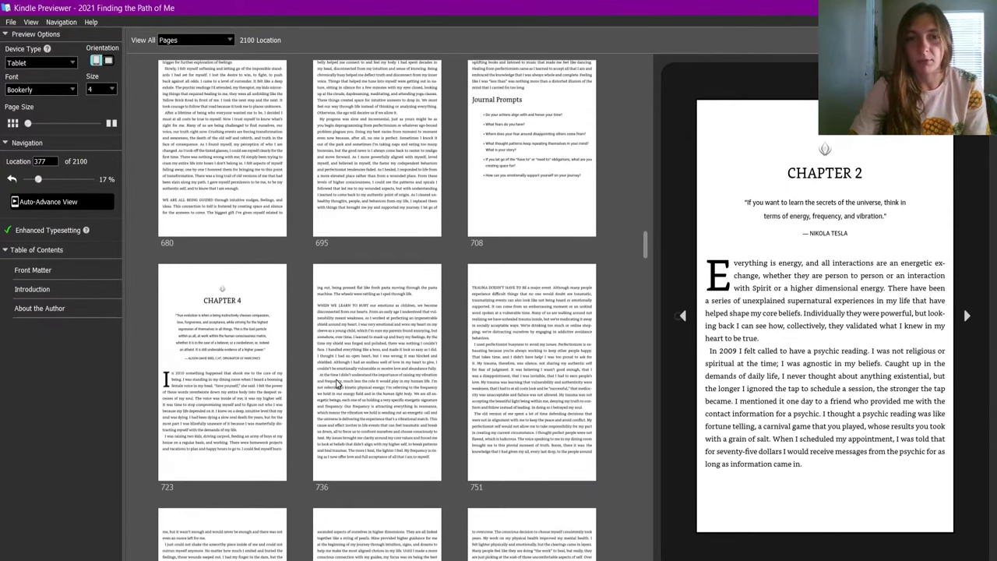
{"action": "left_click", "coordinate": [257, 359]}
{"action": "scroll", "coordinate": [355, 359], "scroll_direction": "down", "scroll_amount": 20}
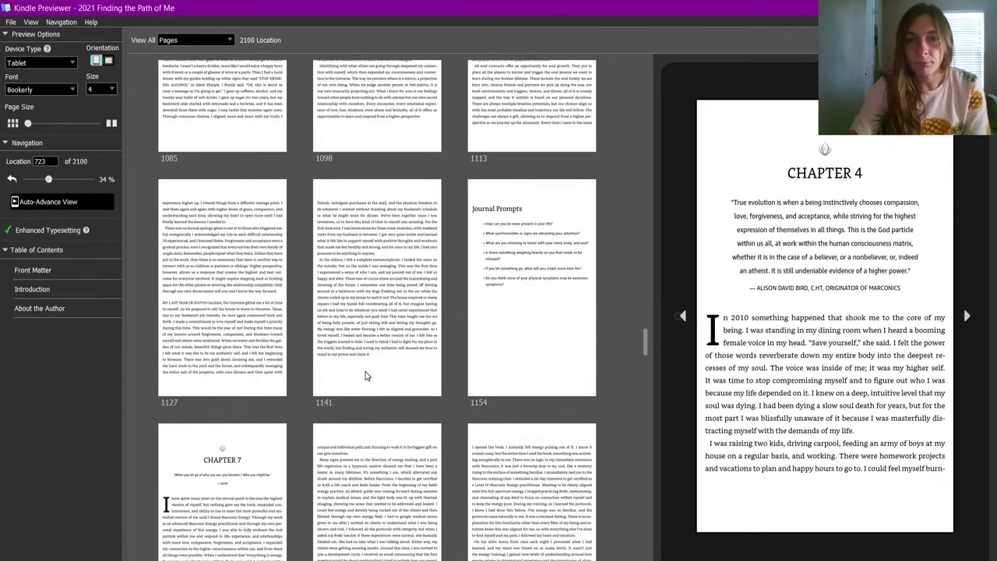
{"action": "scroll", "coordinate": [382, 392], "scroll_direction": "down", "scroll_amount": 10}
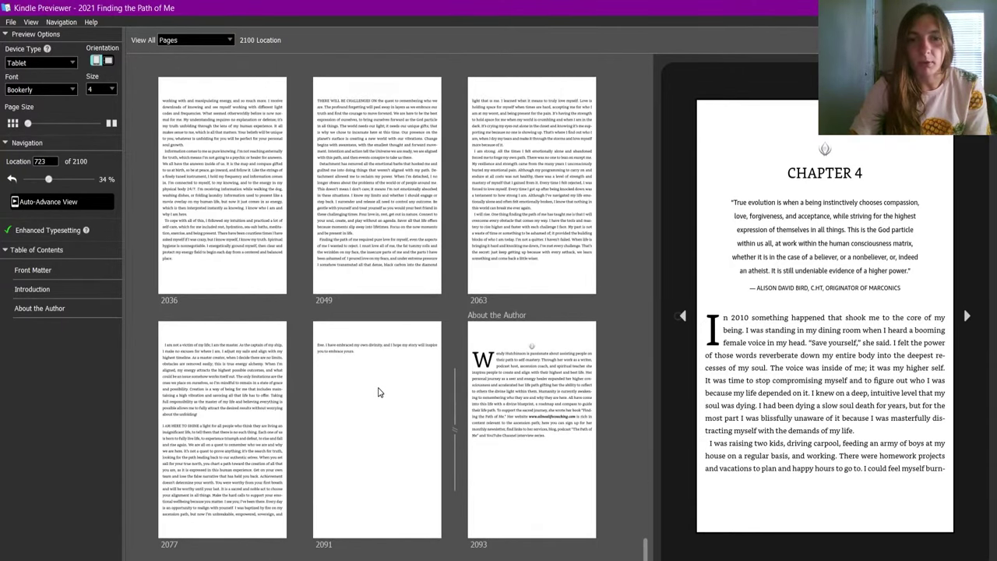
{"action": "left_click", "coordinate": [517, 376]}
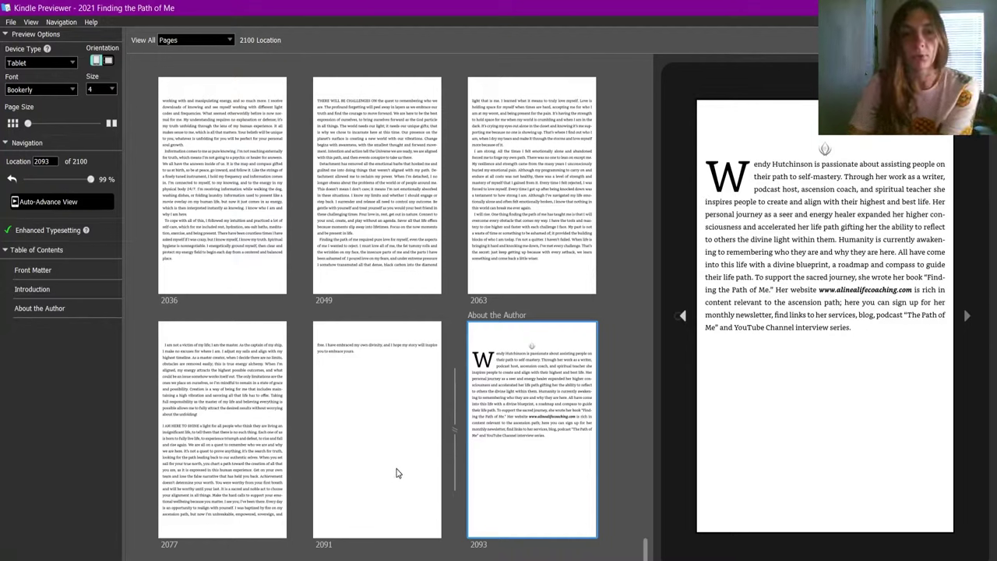
Return to InDesign, turn the website address in the About the Author text into a hyperlink from its URL, and save the document.
{"action": "key", "text": "alt+Tab"}
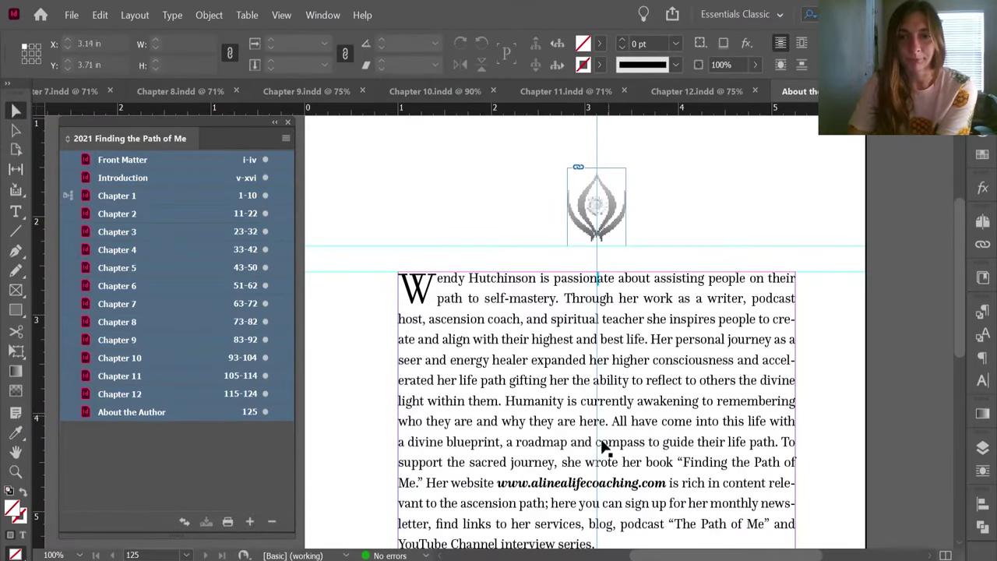
{"action": "scroll", "coordinate": [545, 499], "scroll_direction": "down", "scroll_amount": 5}
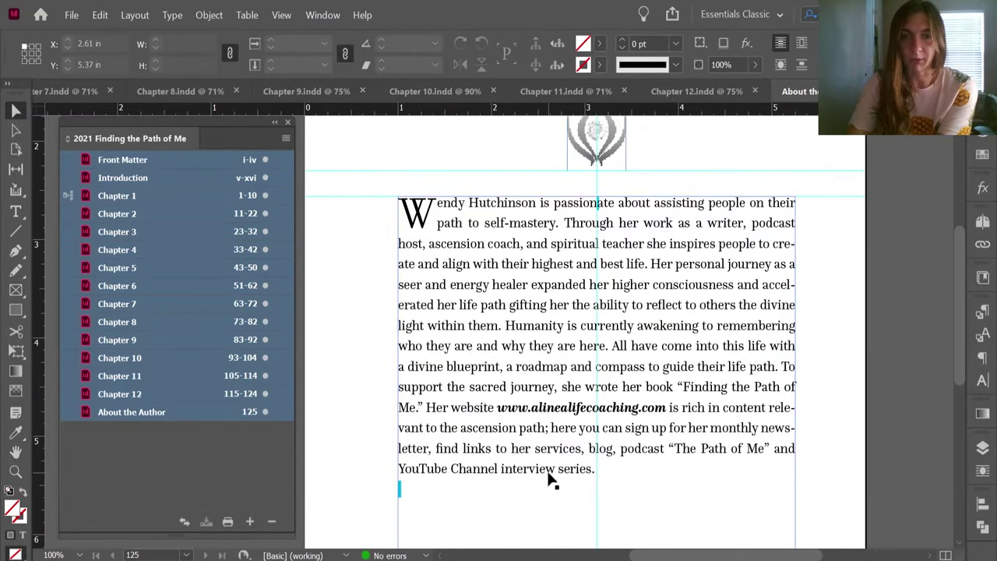
{"action": "double_click", "coordinate": [533, 340]}
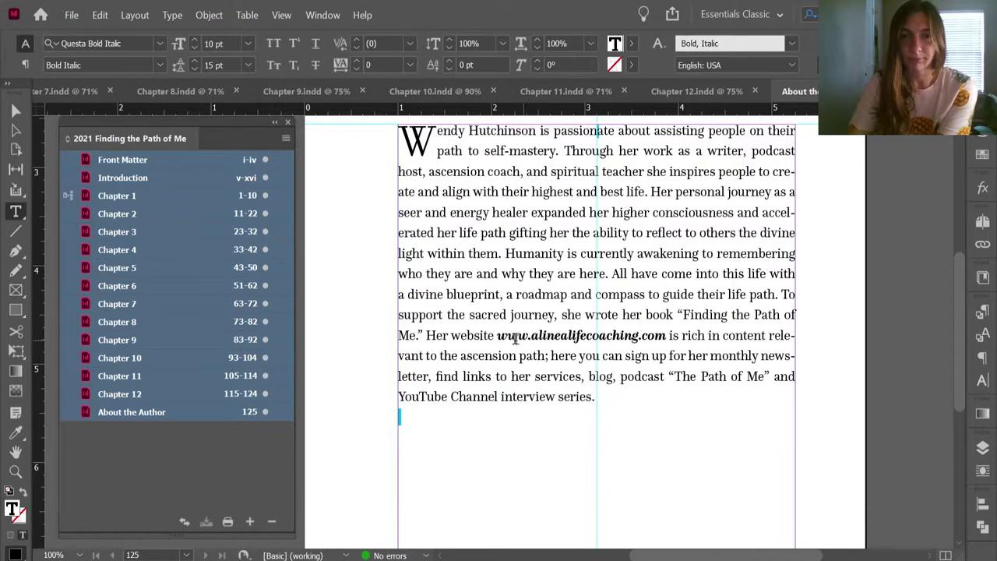
{"action": "left_click_drag", "start_coordinate": [497, 337], "coordinate": [666, 332]}
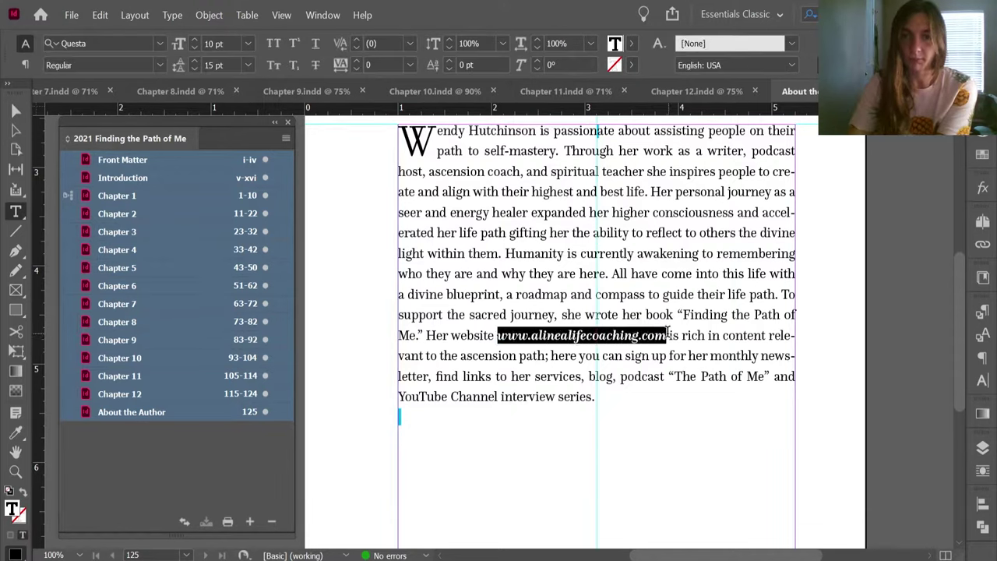
{"action": "right_click", "coordinate": [657, 340]}
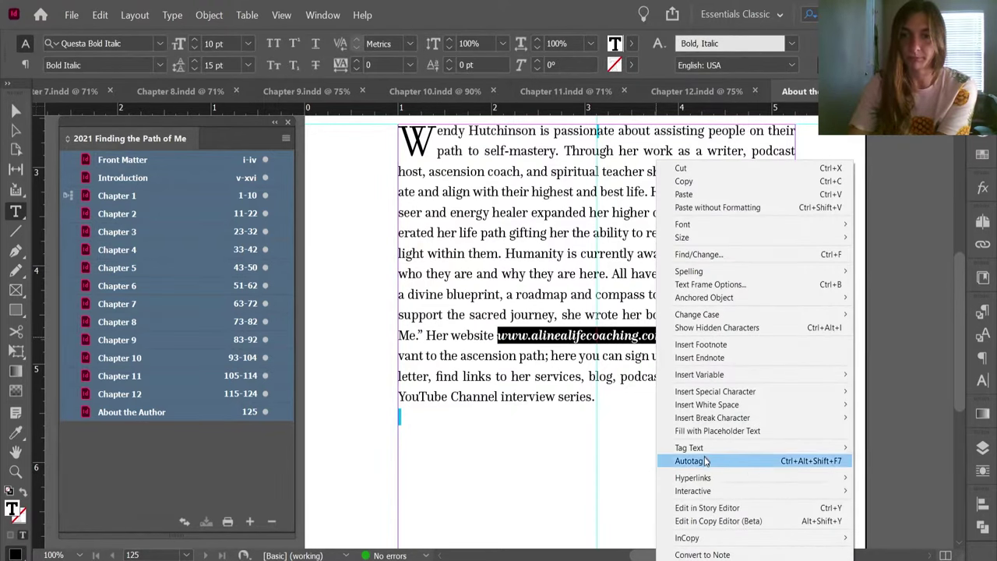
{"action": "mouse_move", "coordinate": [706, 480]}
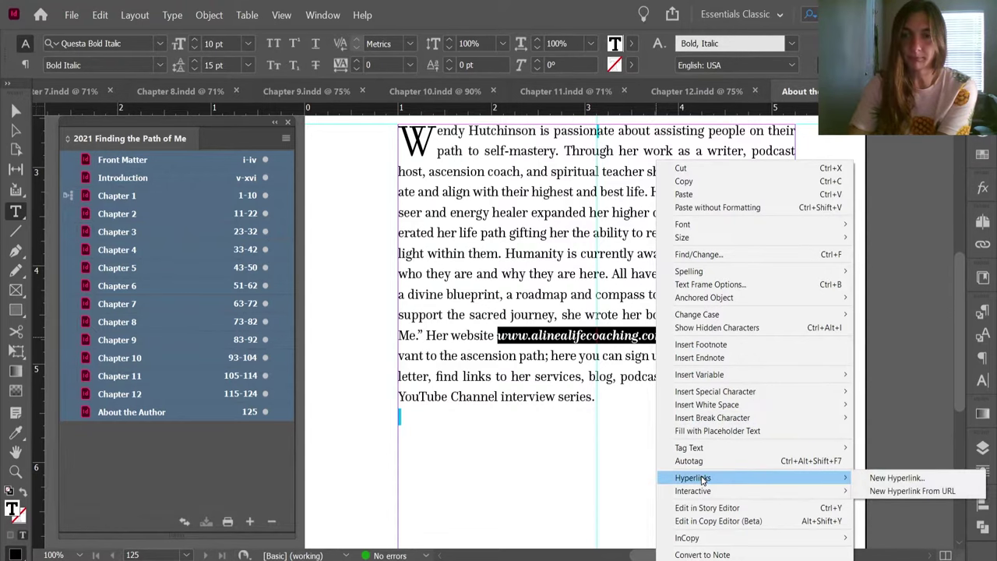
{"action": "left_click", "coordinate": [889, 489]}
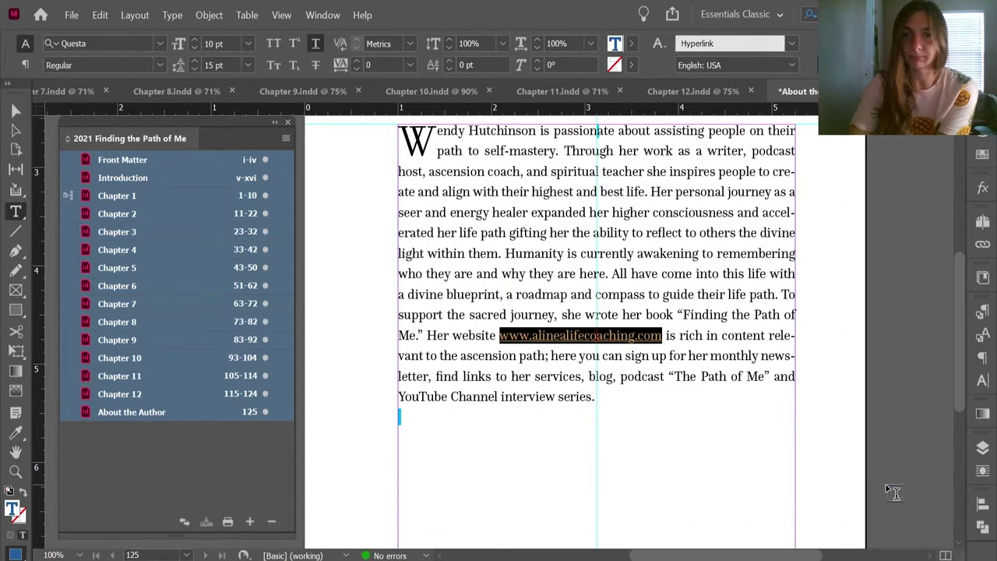
{"action": "left_click", "coordinate": [684, 313]}
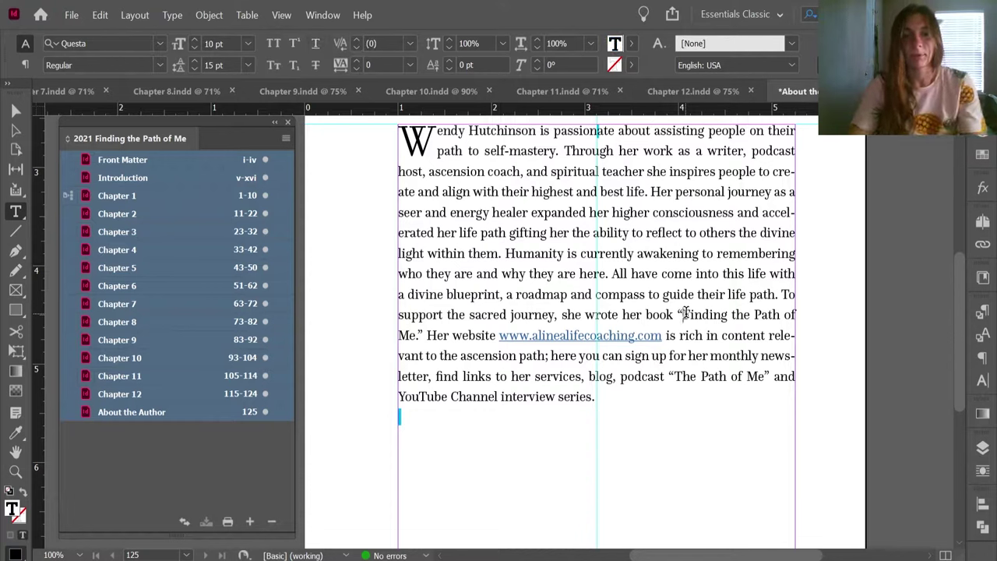
{"action": "key", "text": "ctrl+s"}
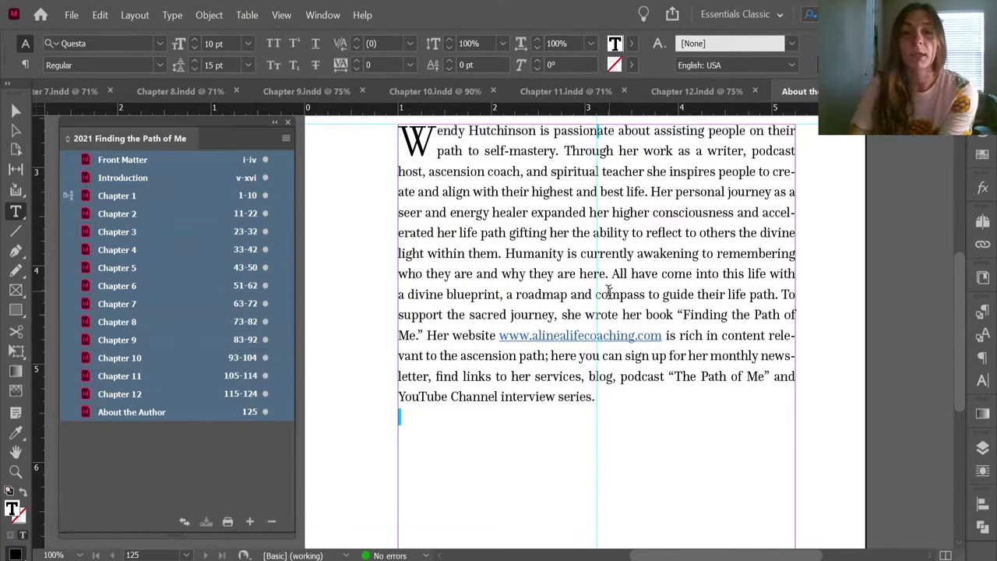
Export the title page of Front Matter as Front Matter.jpg in the Ebook folder, with the resolution set to 150 ppi.
{"action": "scroll", "coordinate": [756, 401], "scroll_direction": "up", "scroll_amount": 3}
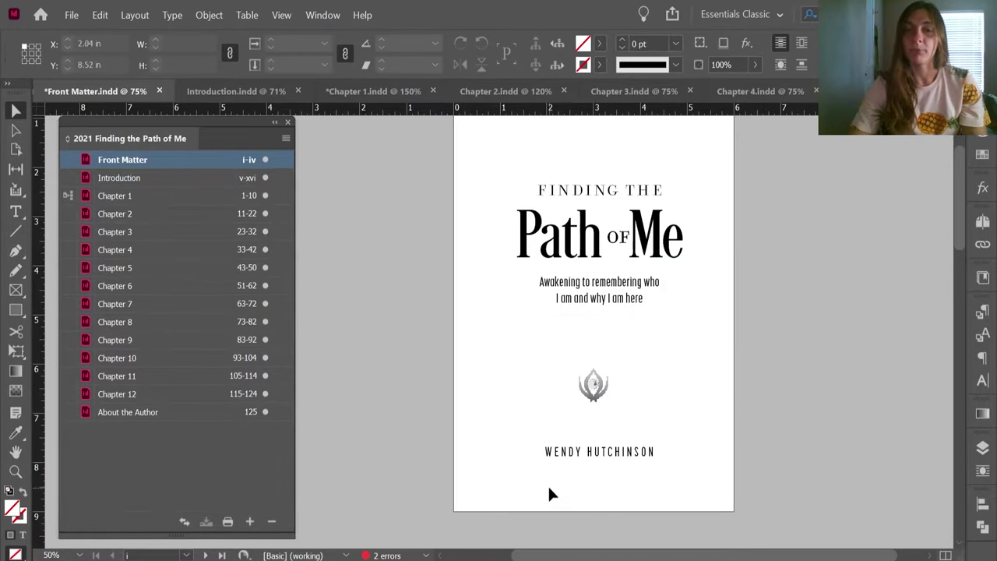
{"action": "scroll", "coordinate": [683, 458], "scroll_direction": "up", "scroll_amount": 2}
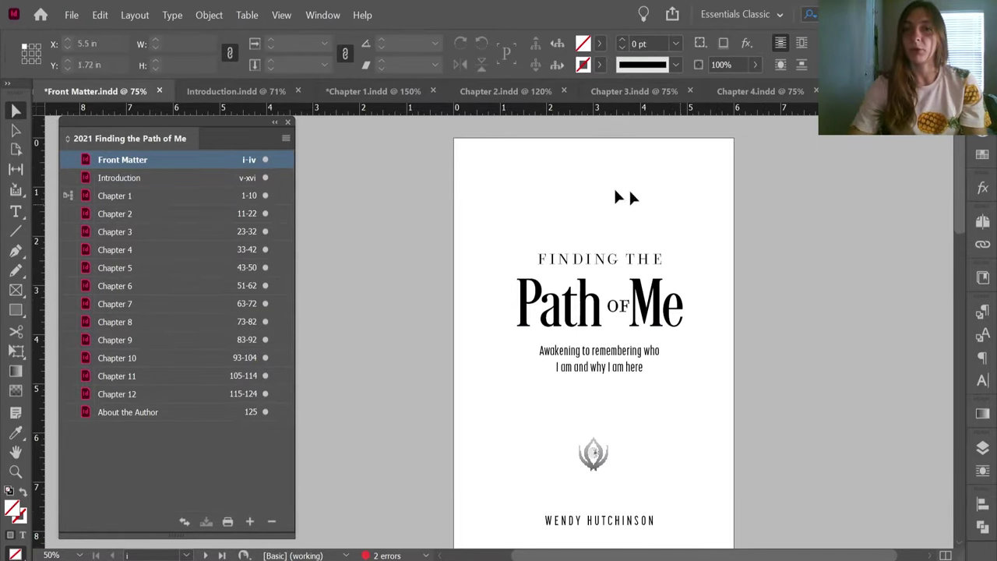
{"action": "scroll", "coordinate": [732, 379], "scroll_direction": "down", "scroll_amount": 2}
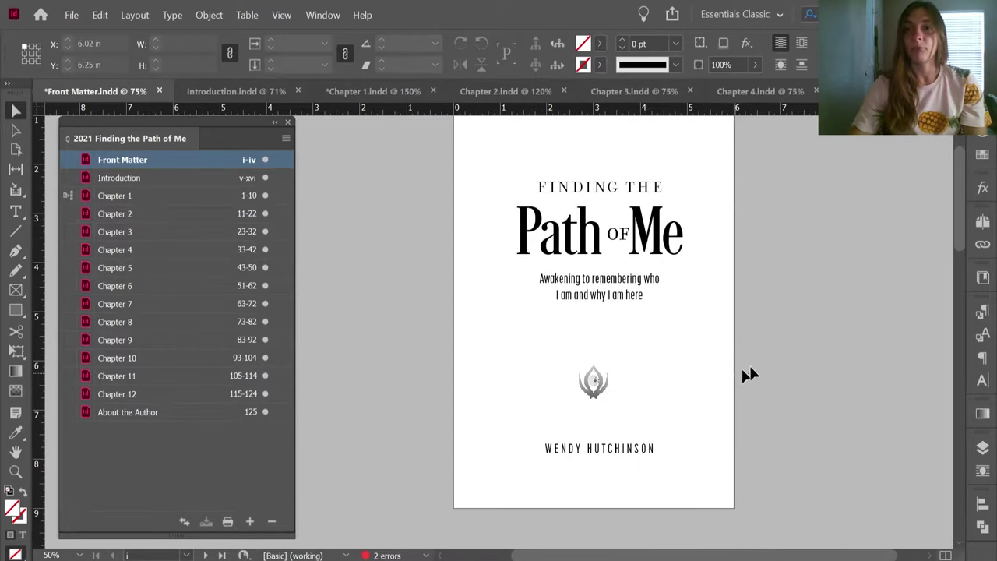
{"action": "left_click", "coordinate": [983, 221]}
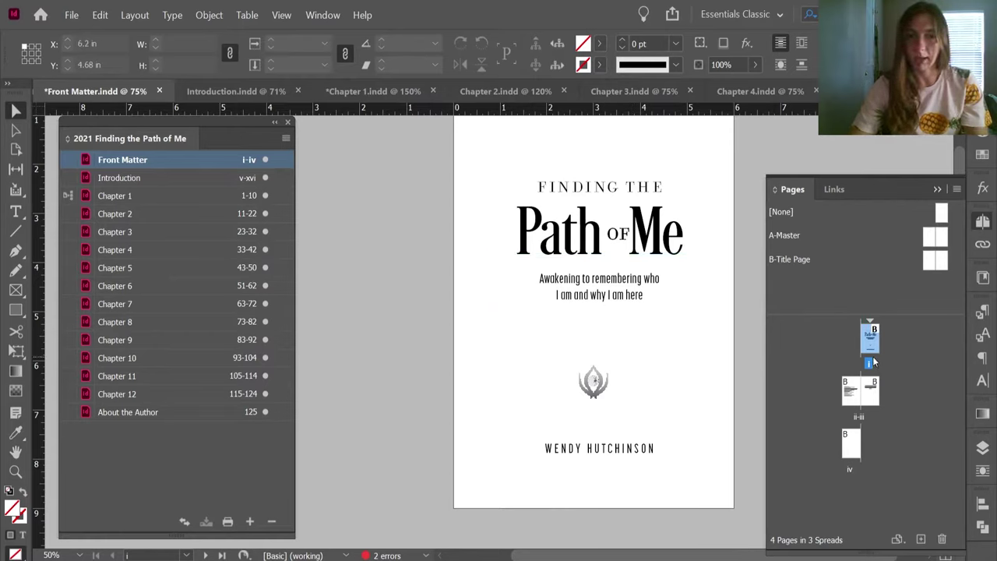
{"action": "left_click", "coordinate": [74, 15]}
{"action": "left_click", "coordinate": [91, 252]}
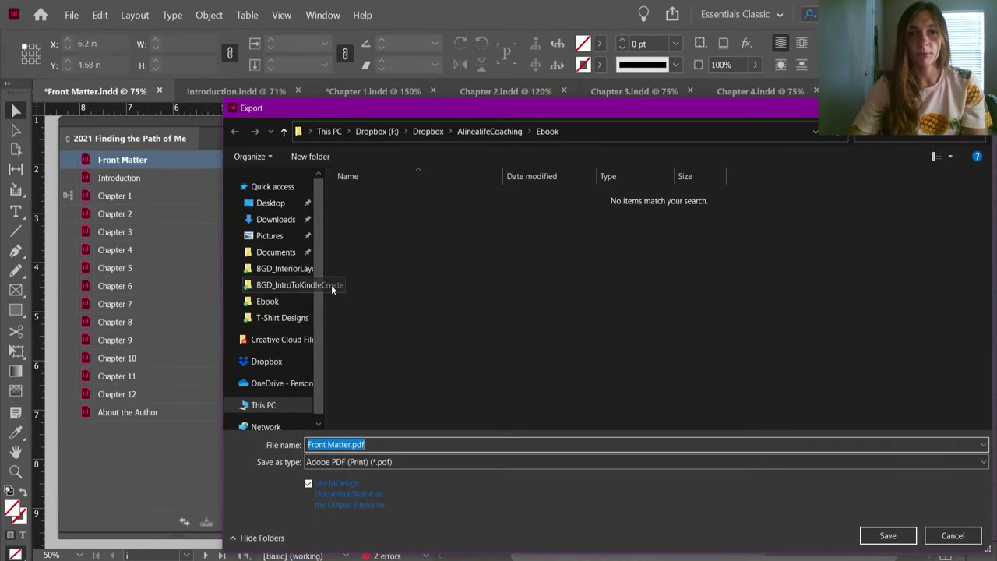
{"action": "left_click", "coordinate": [398, 463]}
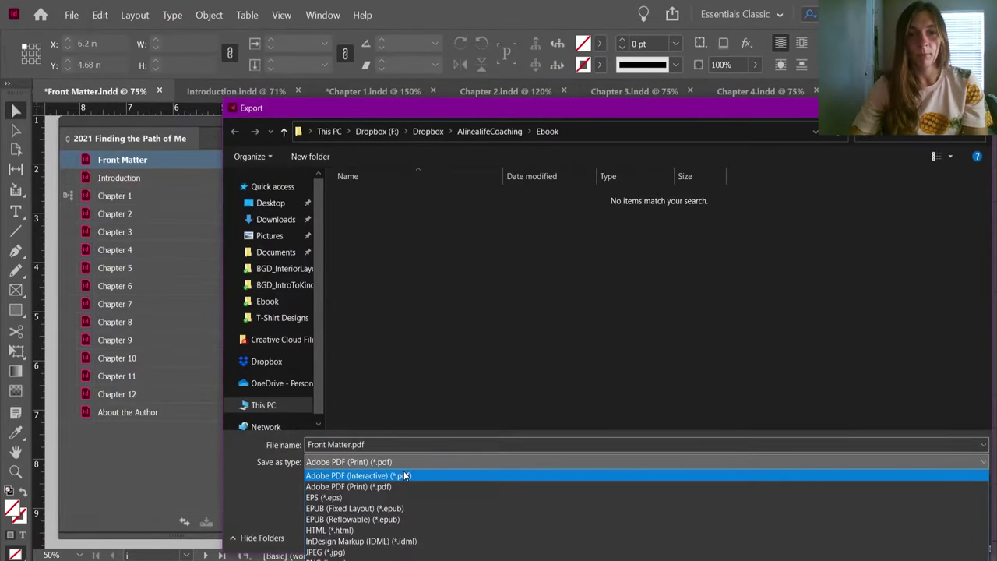
{"action": "left_click", "coordinate": [384, 553]}
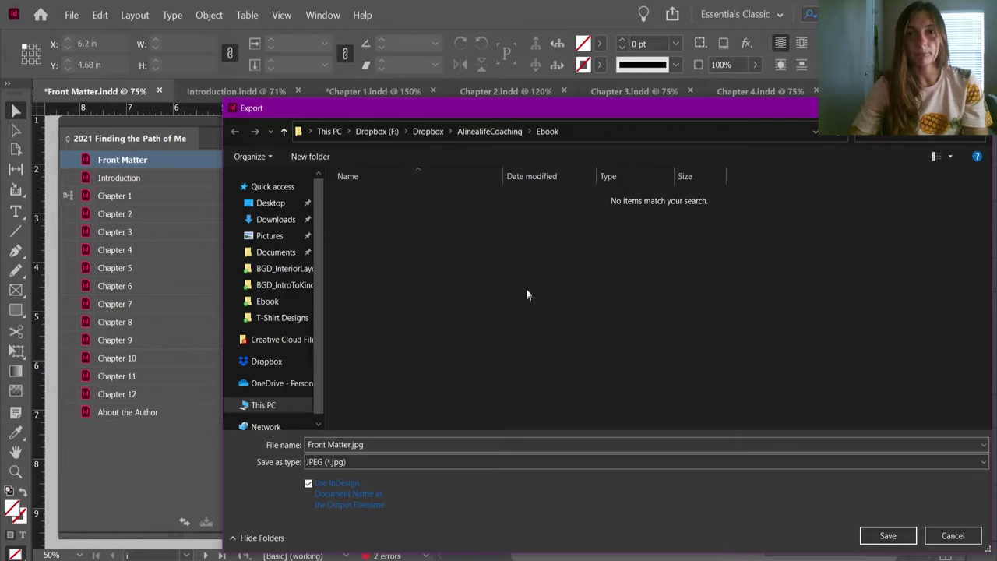
{"action": "left_click", "coordinate": [877, 535]}
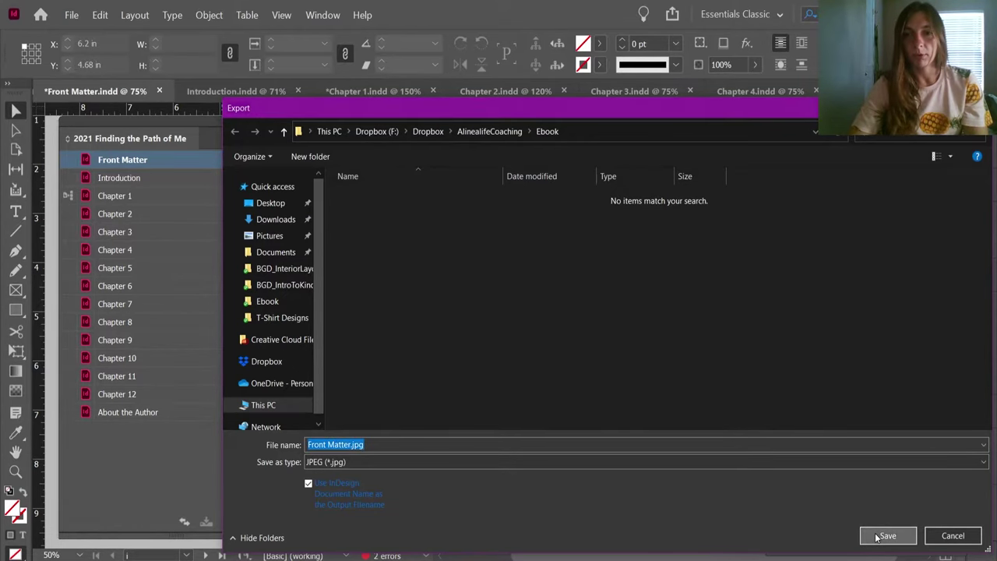
{"action": "left_click", "coordinate": [607, 297]}
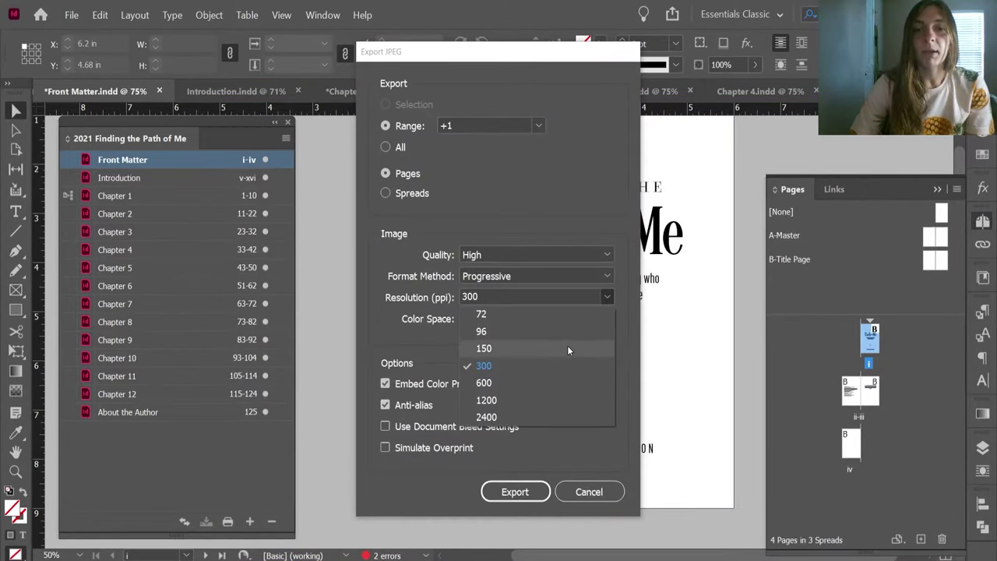
{"action": "left_click", "coordinate": [568, 345]}
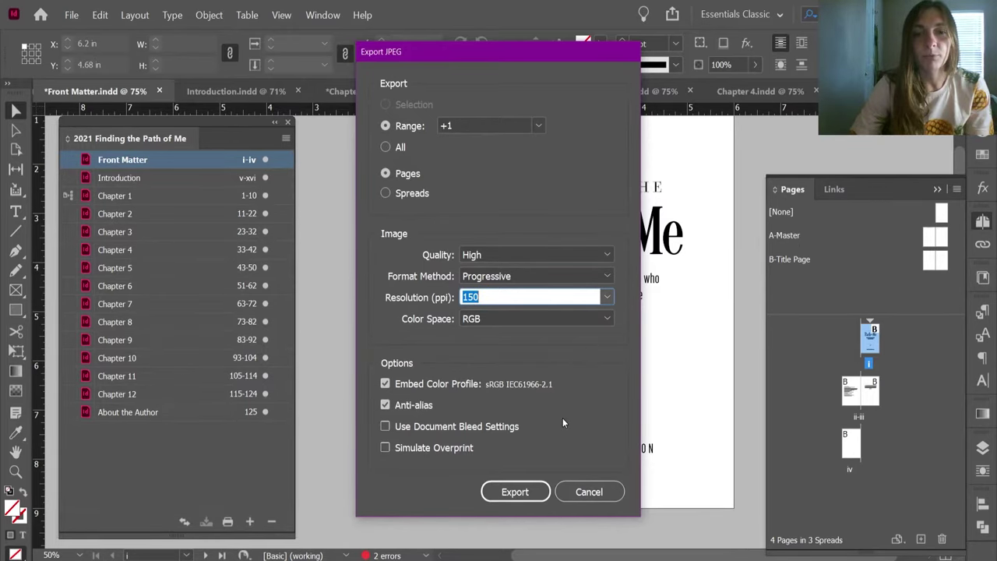
{"action": "left_click", "coordinate": [539, 489]}
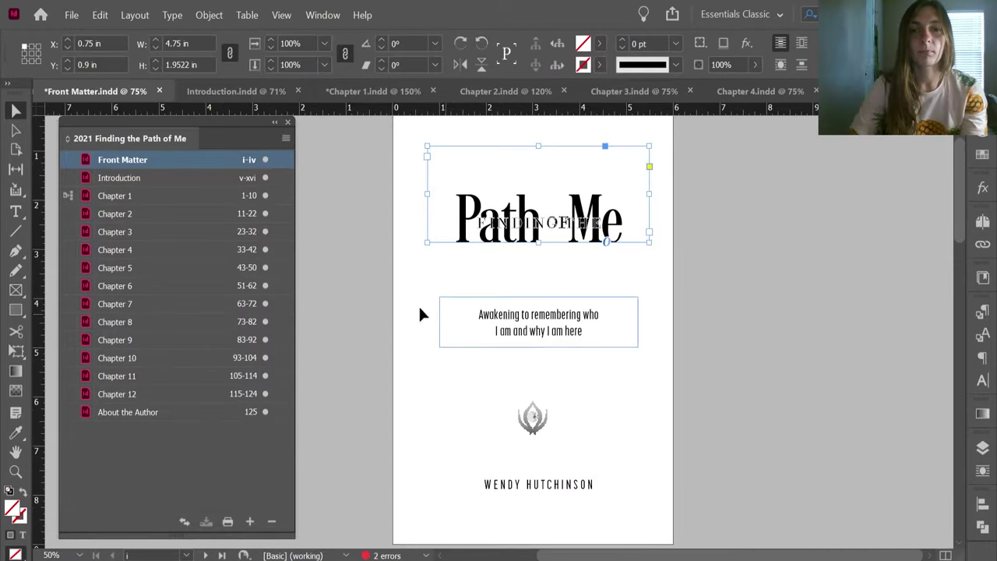
Delete the subtitle, lotus ornament, author name and all title text from the Front Matter title page.
{"action": "left_click_drag", "start_coordinate": [400, 299], "coordinate": [676, 509]}
{"action": "key", "text": "Delete"}
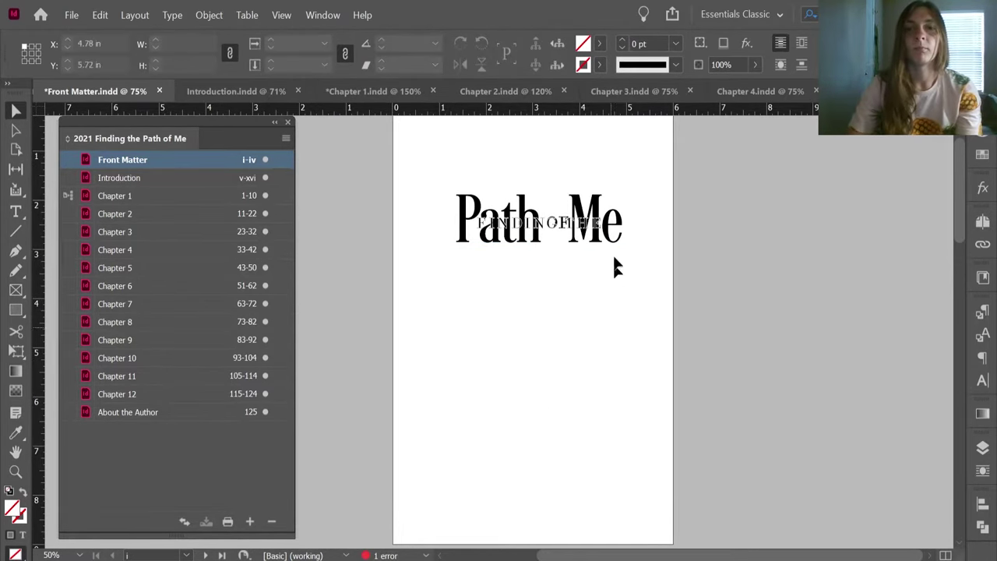
{"action": "left_click", "coordinate": [573, 225]}
{"action": "key", "text": "Delete"}
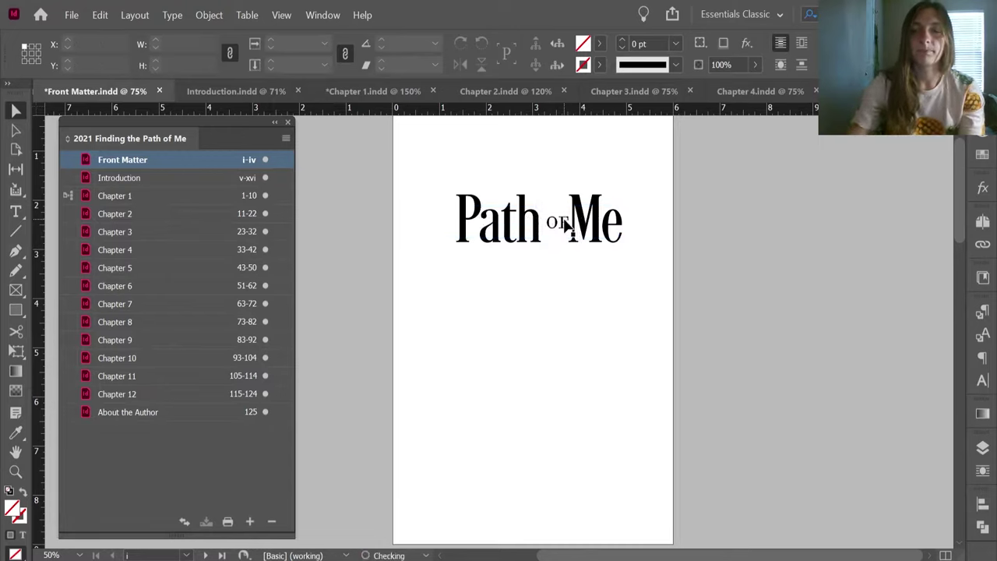
{"action": "double_click", "coordinate": [568, 224]}
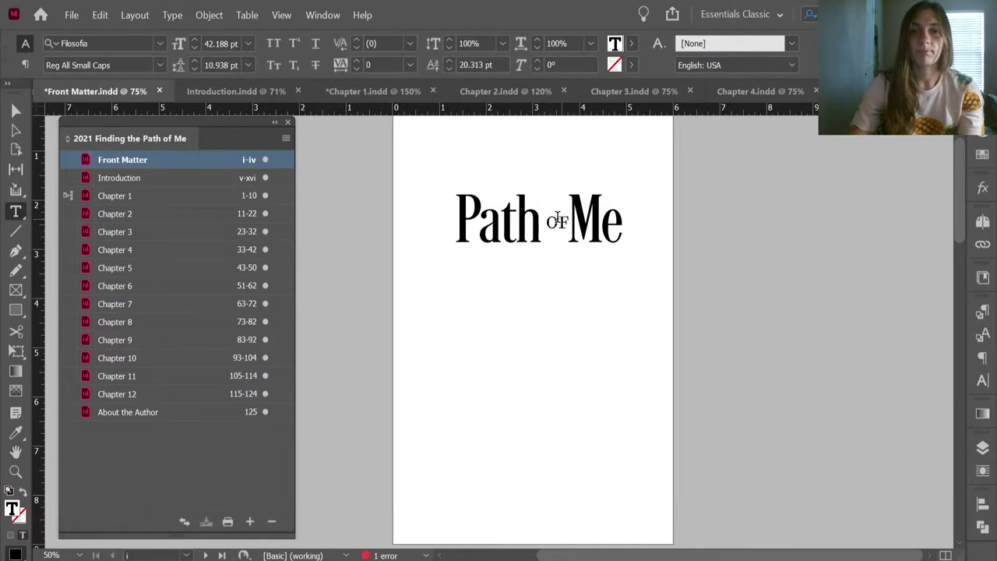
{"action": "key", "text": "ctrl+a"}
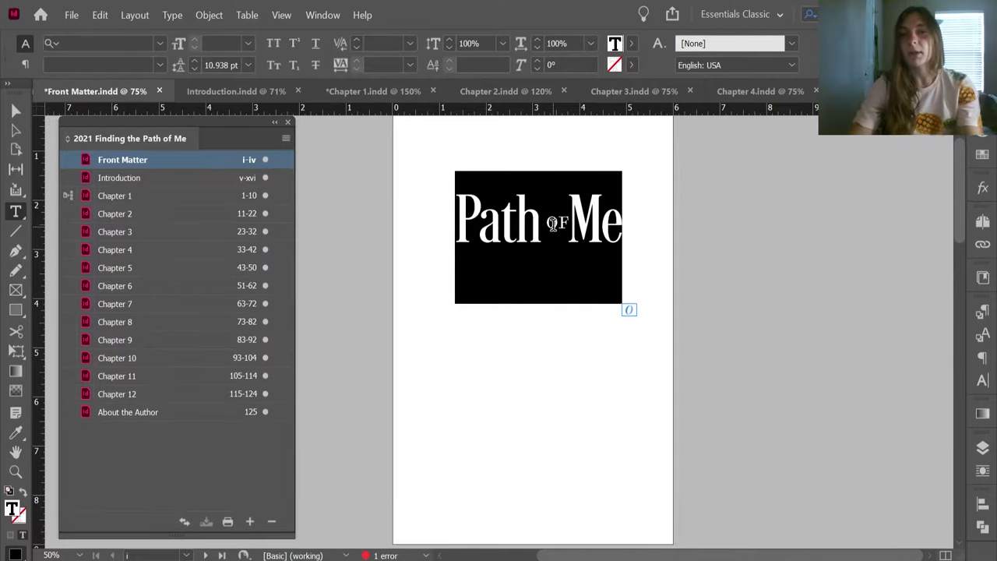
{"action": "key", "text": "BackSpace"}
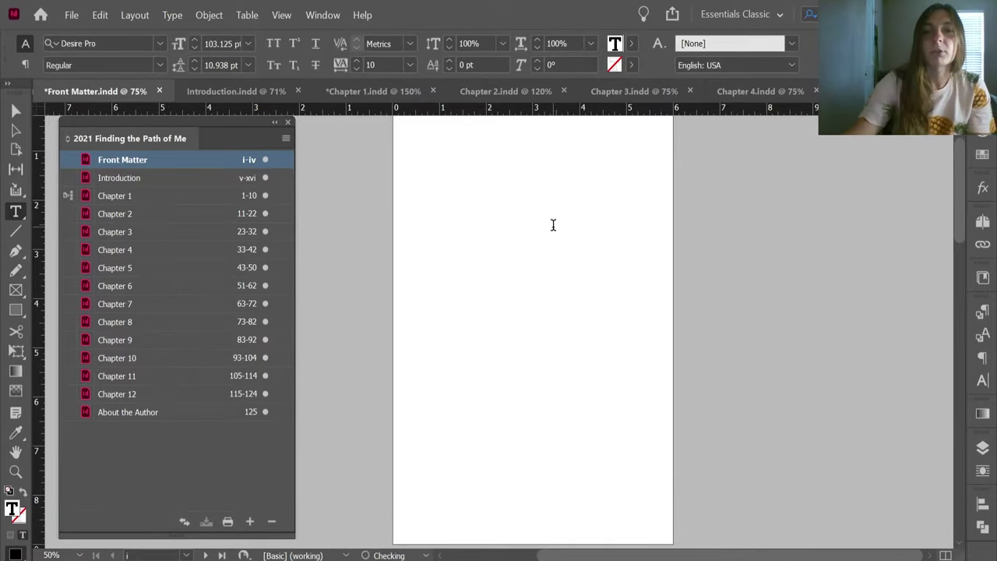
Apply the Chapter Title paragraph style to the empty paragraph left in the title page's text frame.
{"action": "left_click", "coordinate": [15, 130]}
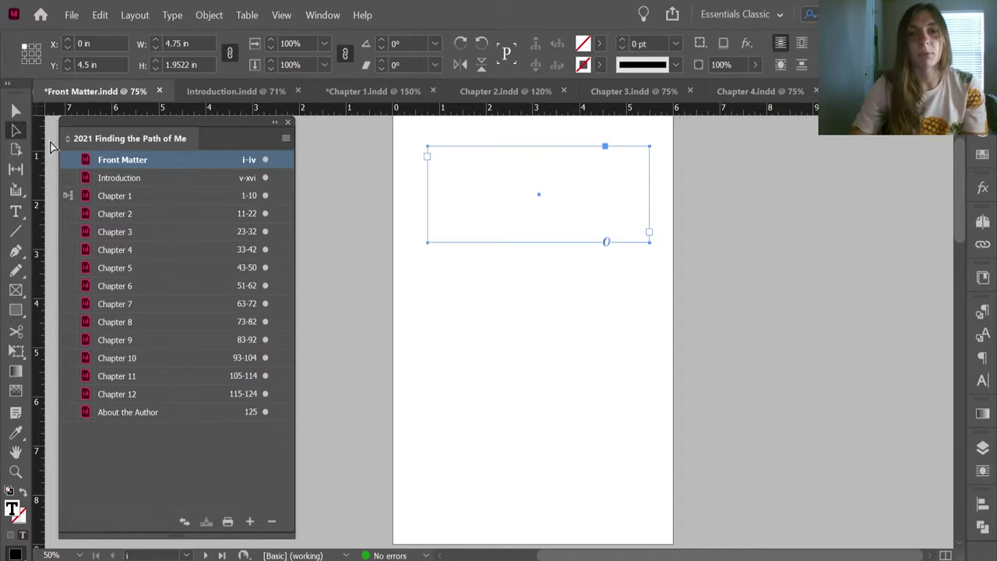
{"action": "scroll", "coordinate": [548, 270], "scroll_direction": "up", "scroll_amount": 2}
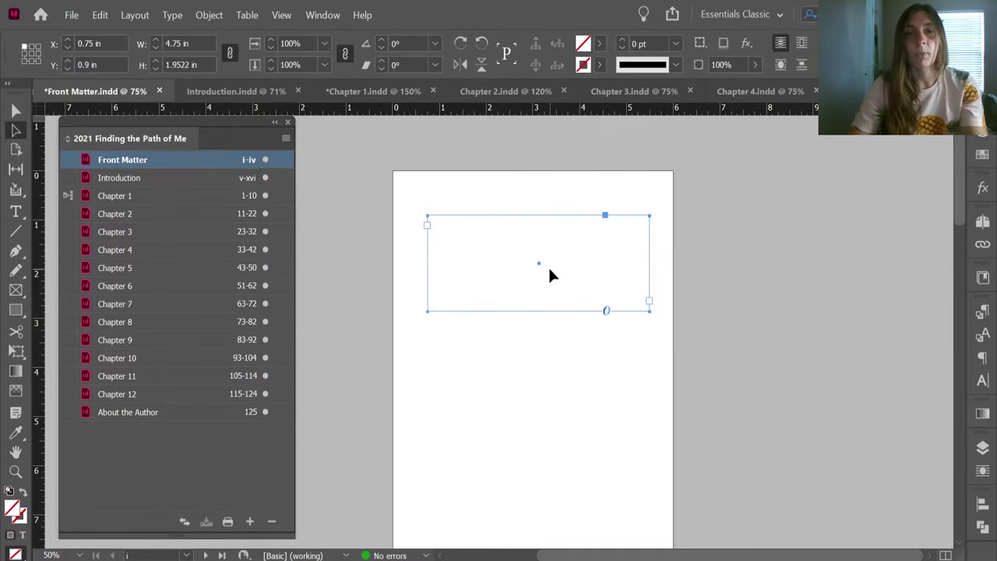
{"action": "key", "text": "t"}
{"action": "left_click", "coordinate": [527, 225]}
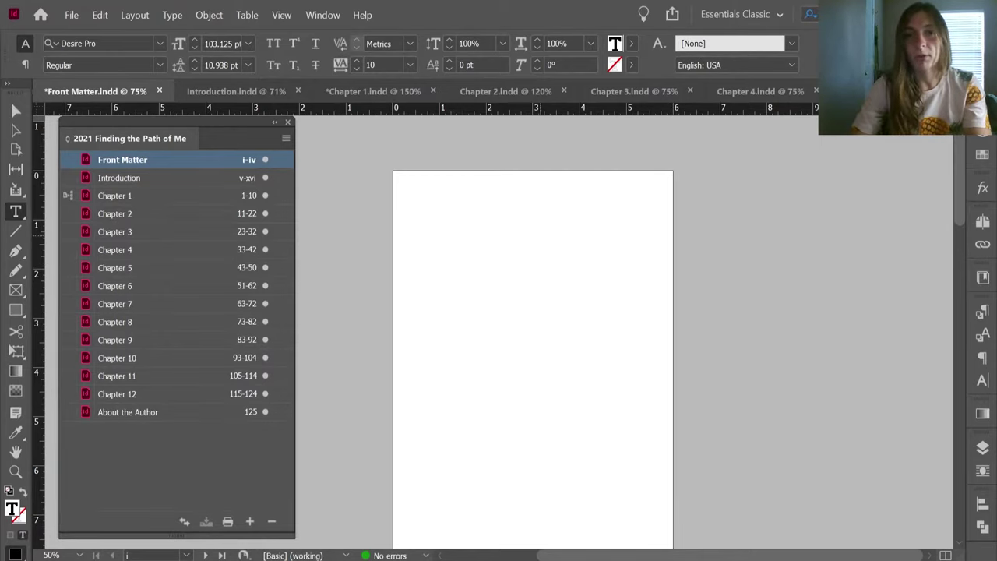
{"action": "left_click_drag", "start_coordinate": [478, 247], "coordinate": [710, 260]}
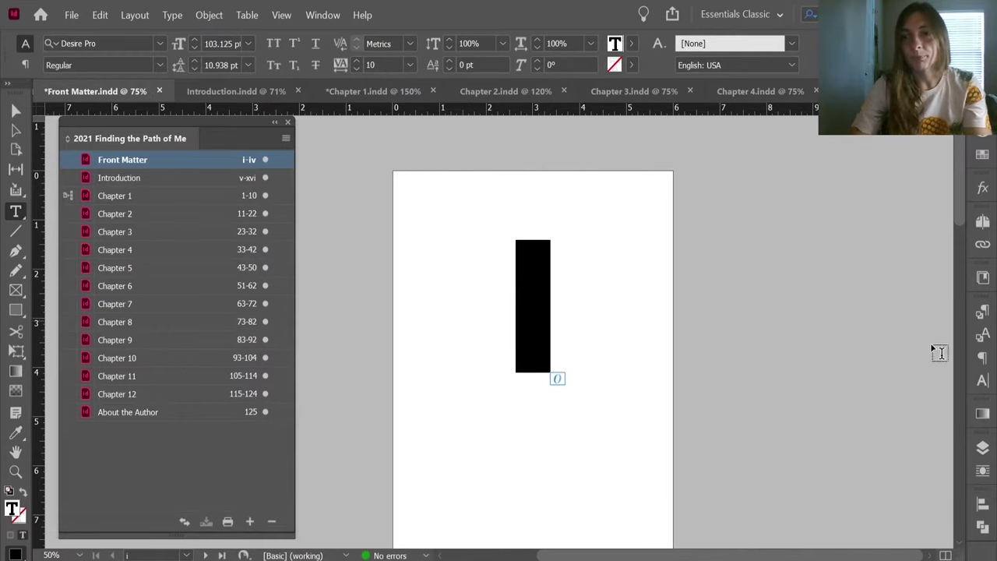
{"action": "left_click", "coordinate": [983, 314]}
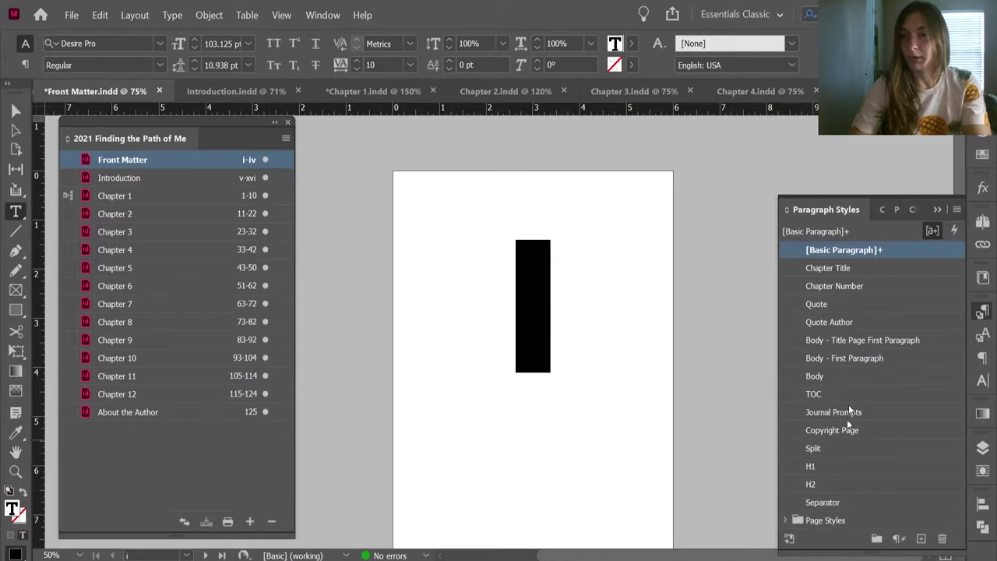
{"action": "left_click", "coordinate": [844, 269]}
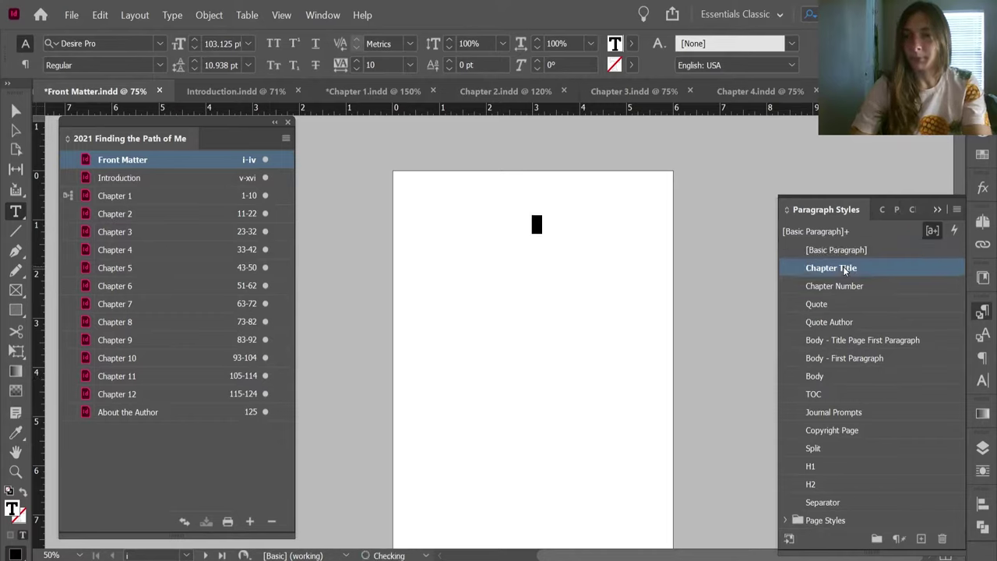
{"action": "left_click", "coordinate": [514, 231]}
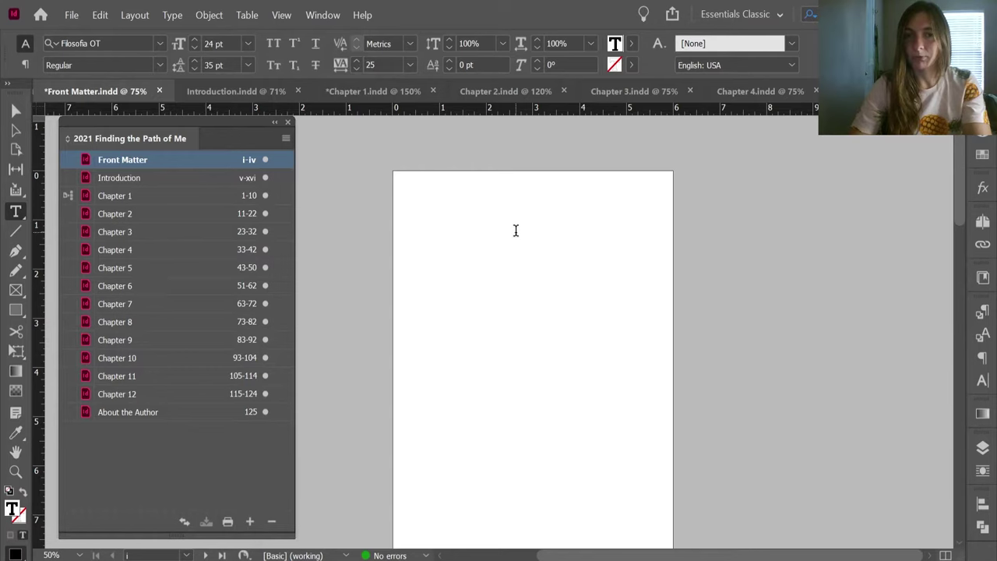
Place Front Matter.jpg from the Ebook folder on the title page at about 6.6 by 9.9 in.
{"action": "left_click", "coordinate": [15, 129]}
{"action": "left_click", "coordinate": [71, 15]}
{"action": "left_click", "coordinate": [117, 180]}
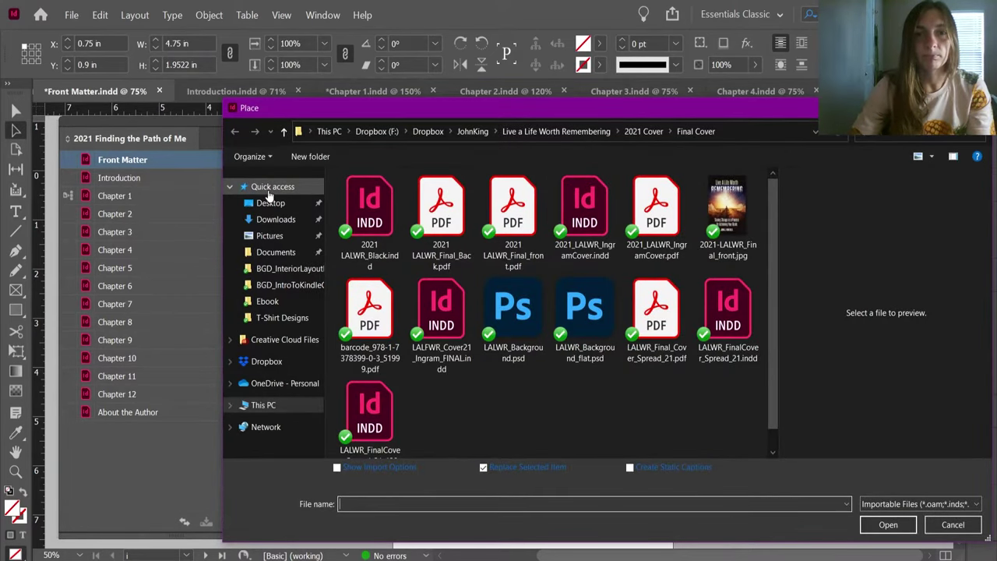
{"action": "left_click", "coordinate": [268, 189]}
{"action": "left_click", "coordinate": [416, 412]}
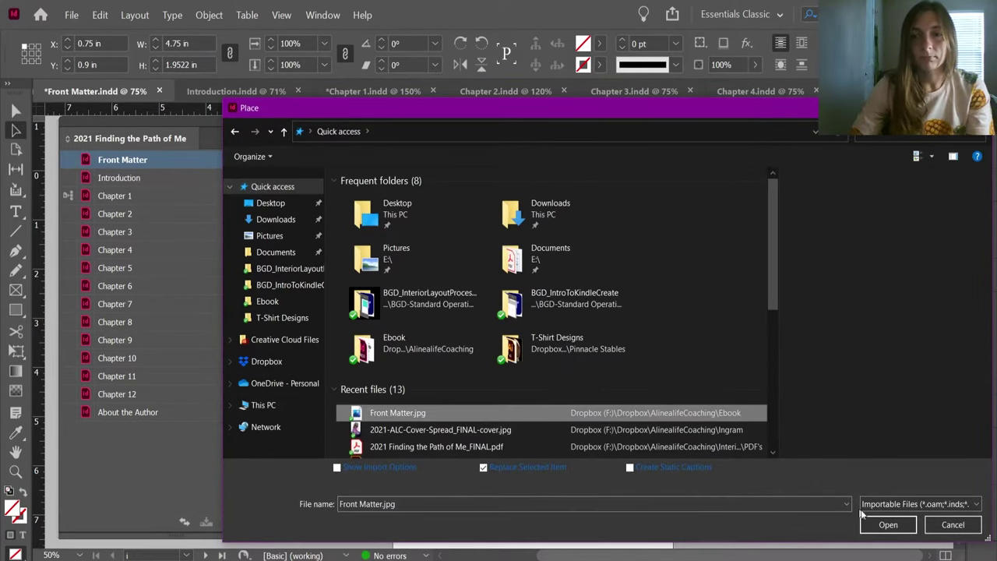
{"action": "left_click", "coordinate": [888, 524]}
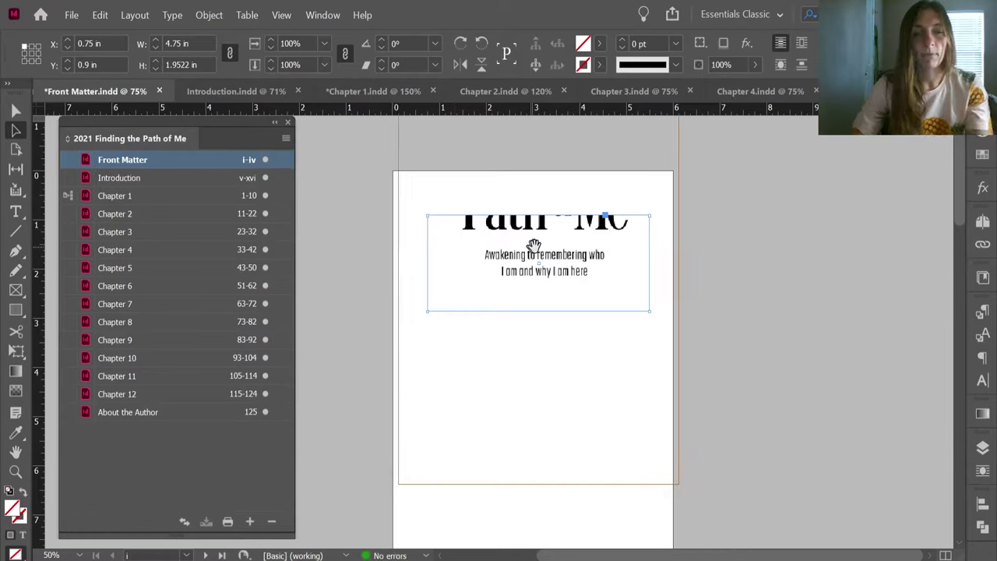
{"action": "left_click_drag", "start_coordinate": [464, 319], "coordinate": [775, 524]}
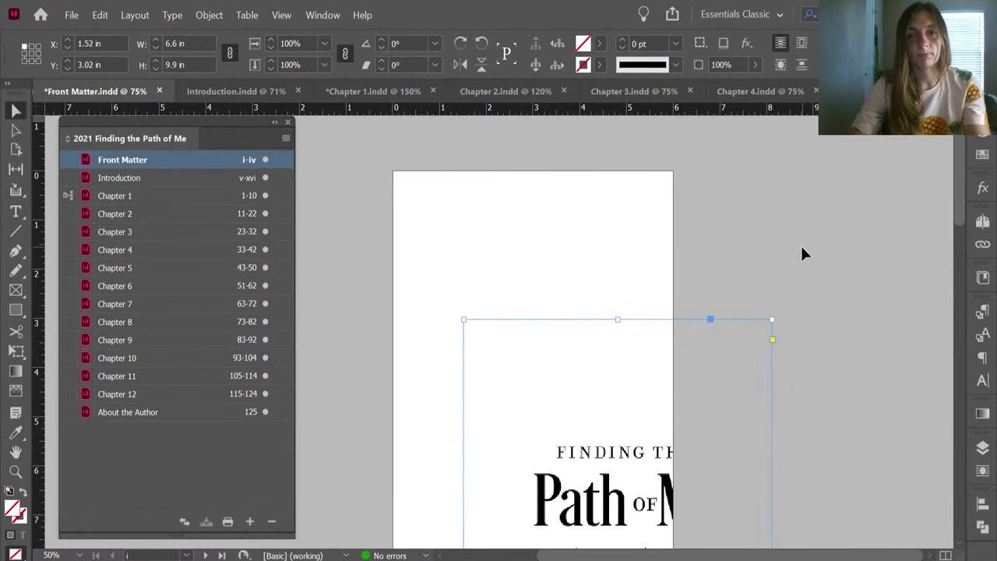
Move the placed title image to about X 1.775 in, Y 2.025 in, and check the title page in Kindle Previewer.
{"action": "left_click_drag", "start_coordinate": [653, 418], "coordinate": [663, 367]}
{"action": "scroll", "coordinate": [655, 382], "scroll_direction": "down", "scroll_amount": 2}
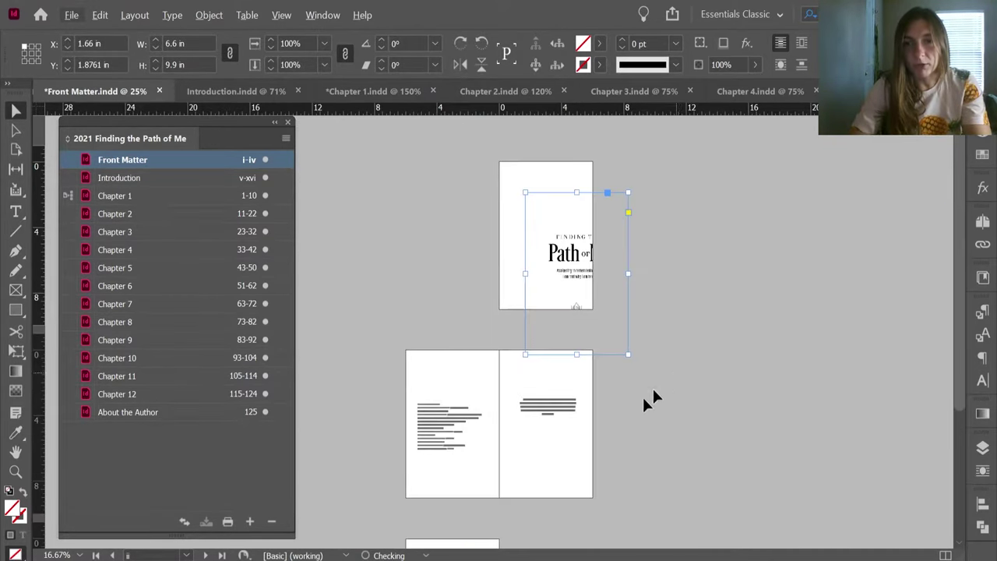
{"action": "scroll", "coordinate": [645, 395], "scroll_direction": "up", "scroll_amount": 2}
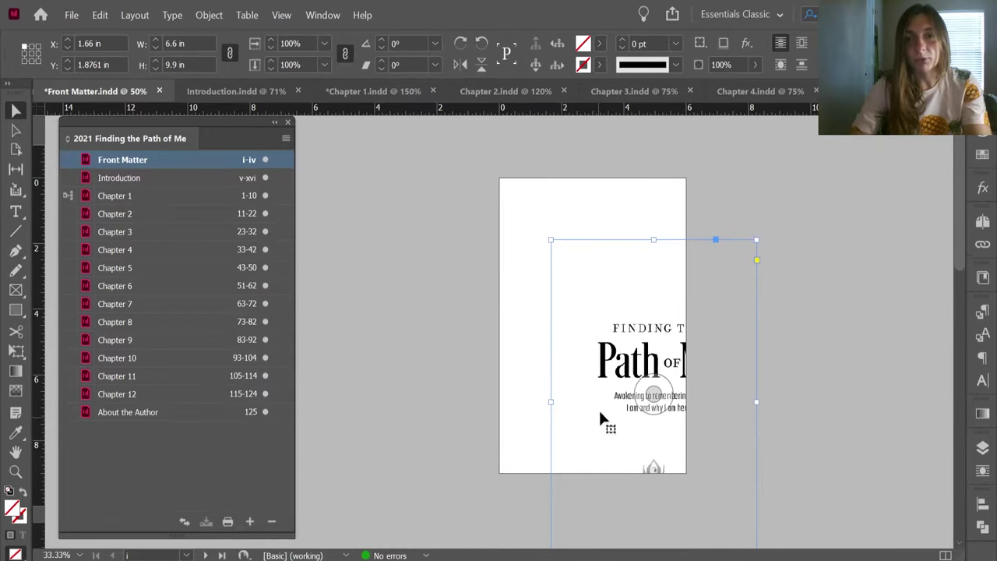
{"action": "left_click_drag", "start_coordinate": [606, 397], "coordinate": [450, 365]}
{"action": "left_click_drag", "start_coordinate": [465, 382], "coordinate": [779, 380]}
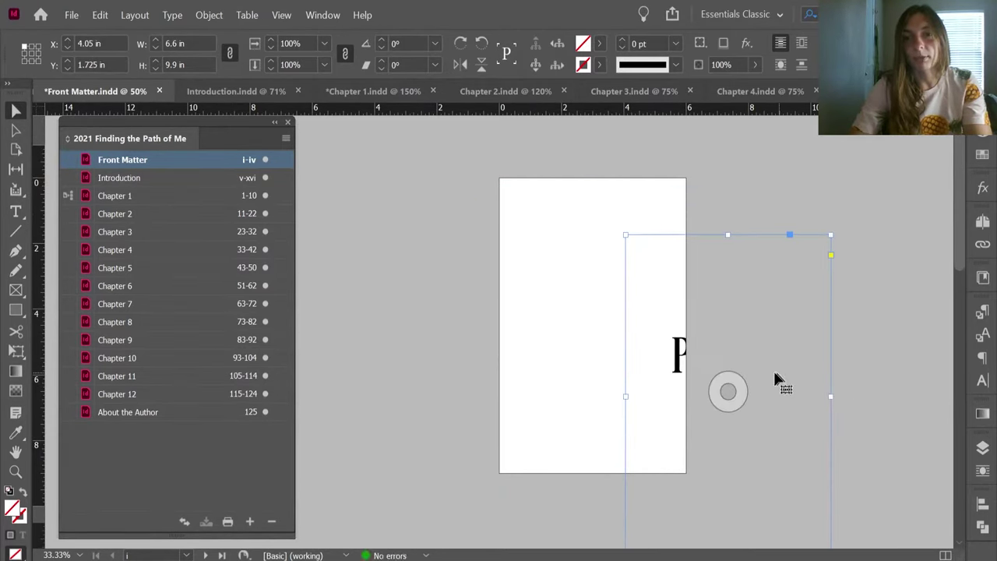
{"action": "left_click_drag", "start_coordinate": [674, 352], "coordinate": [600, 356]}
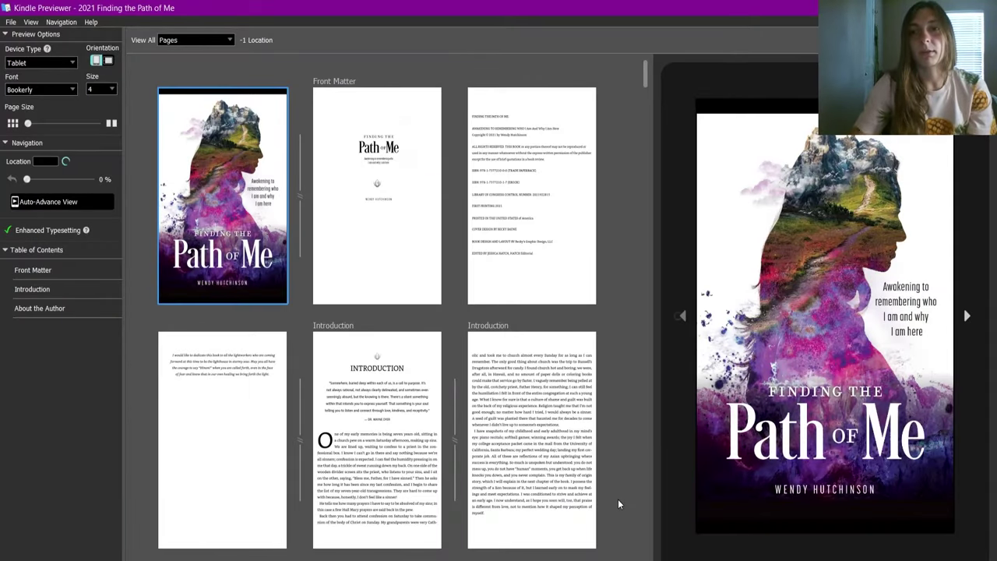
{"action": "left_click", "coordinate": [387, 177]}
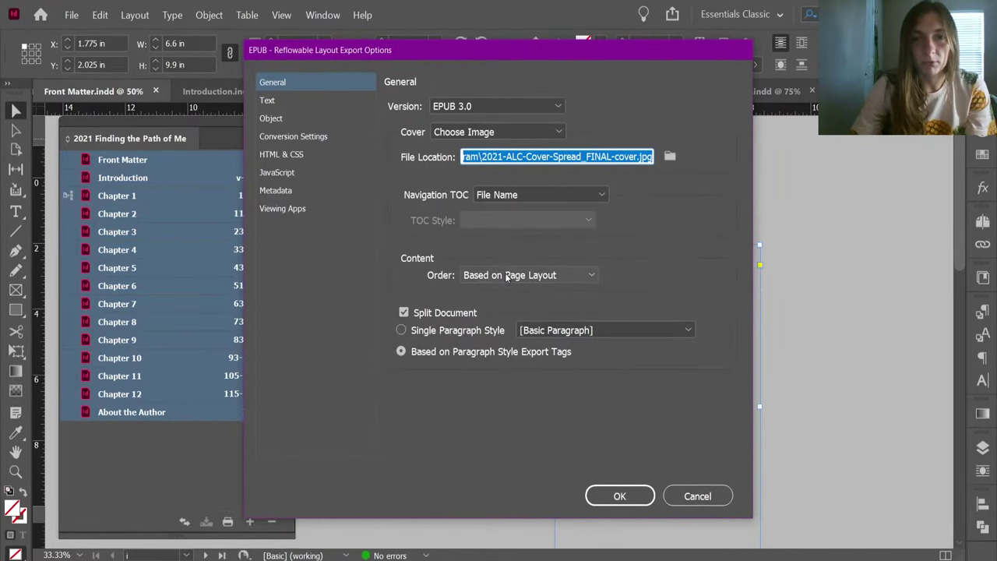
In InDesign's EPUB export conversion settings, keep the image format on Automatic and set the resolution to 300 ppi.
{"action": "left_click", "coordinate": [293, 137]}
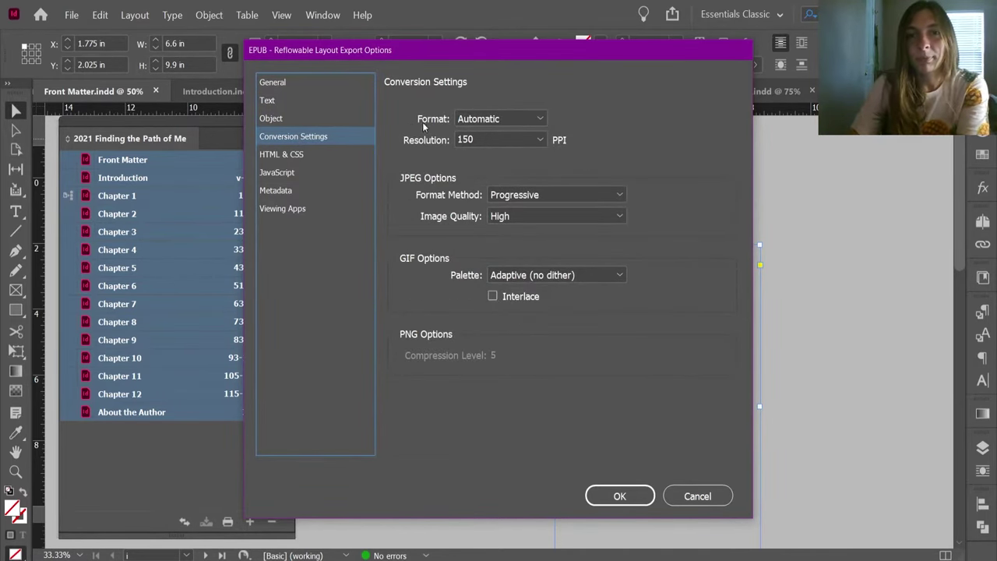
{"action": "left_click", "coordinate": [478, 119]}
{"action": "left_click", "coordinate": [481, 154]}
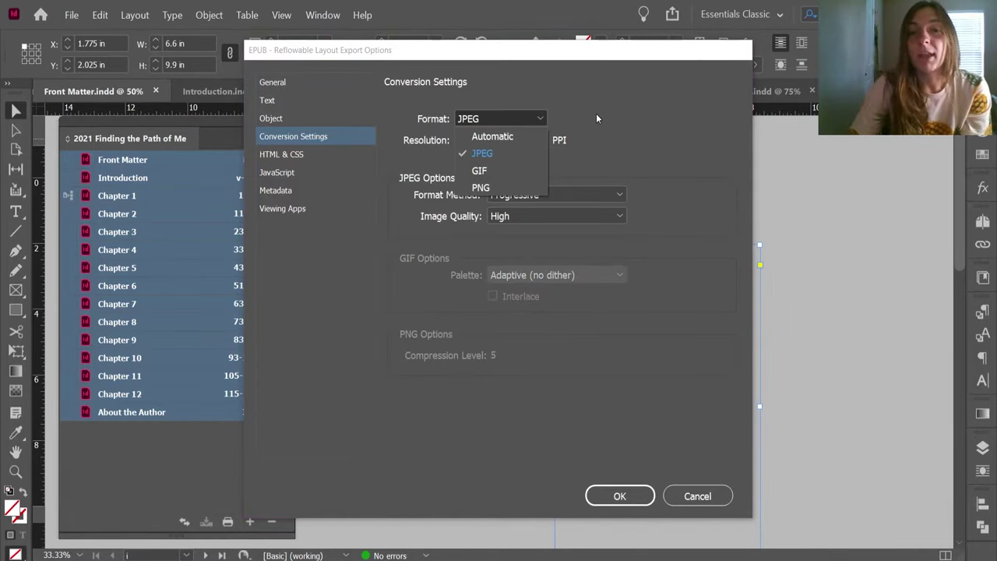
{"action": "left_click", "coordinate": [596, 119]}
{"action": "left_click", "coordinate": [541, 119]}
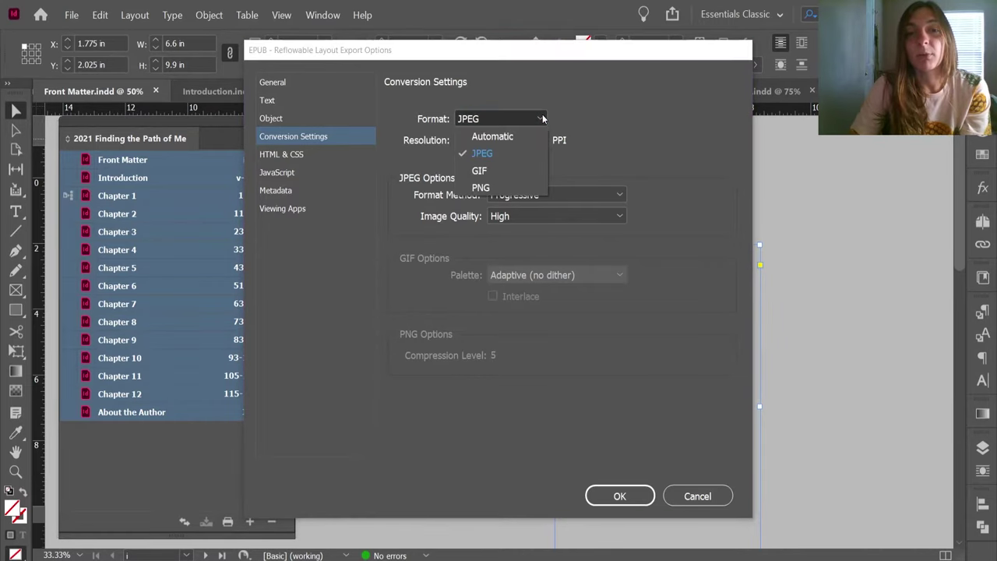
{"action": "left_click", "coordinate": [489, 139]}
{"action": "left_click", "coordinate": [489, 142]}
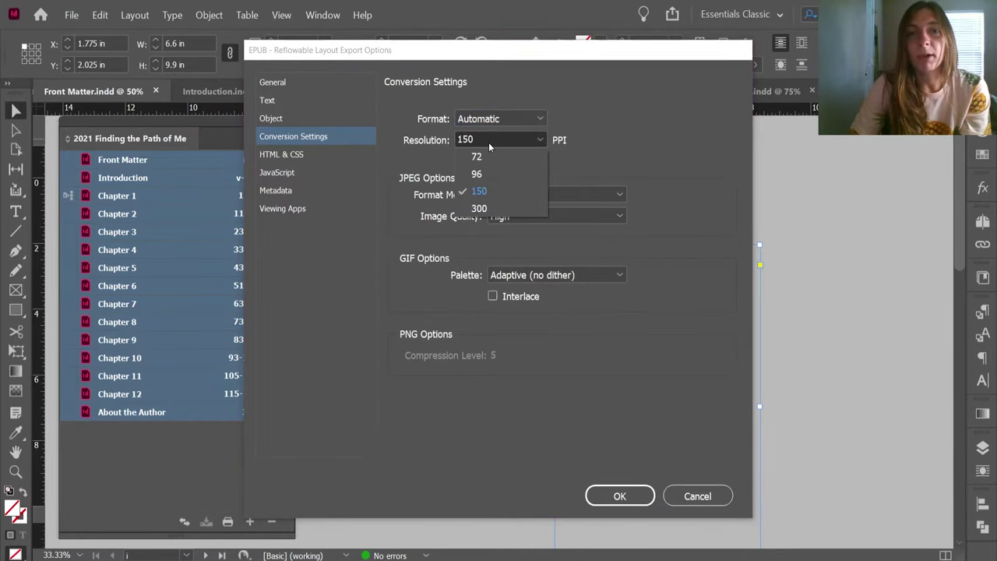
{"action": "left_click", "coordinate": [489, 214]}
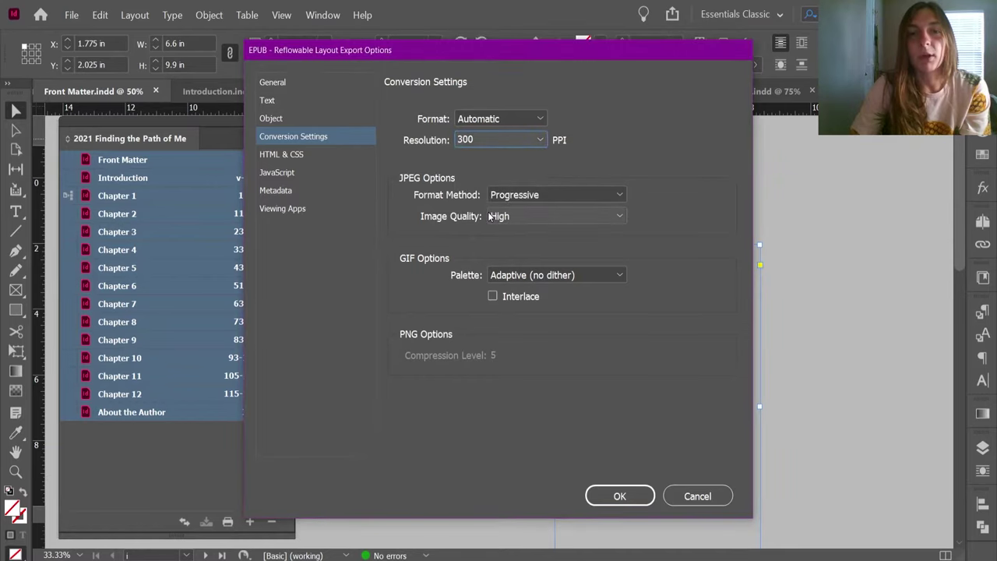
Set the JPEG image quality to Maximum with the Progressive format method, and export the book to EPUB.
{"action": "left_click", "coordinate": [531, 212]}
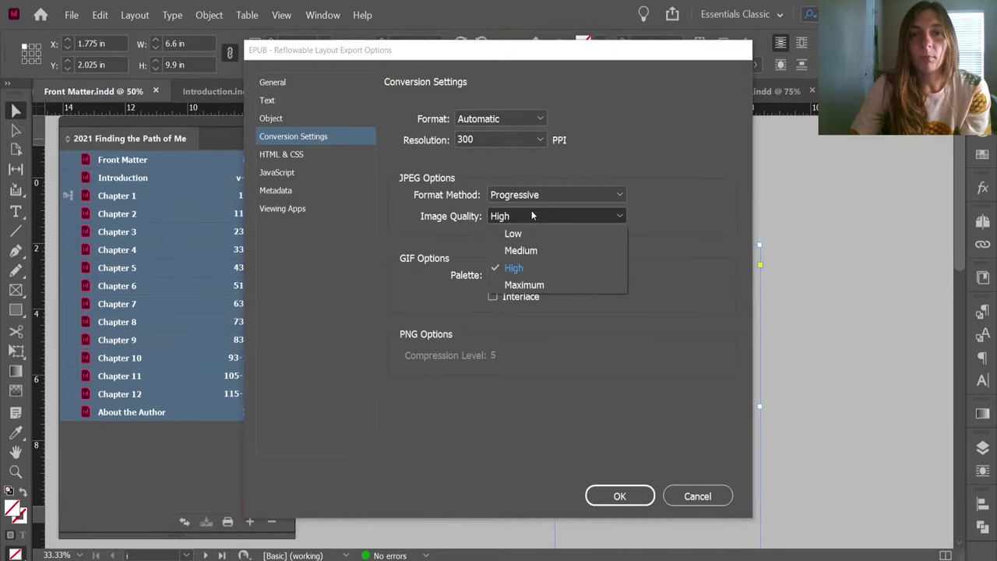
{"action": "left_click", "coordinate": [531, 285]}
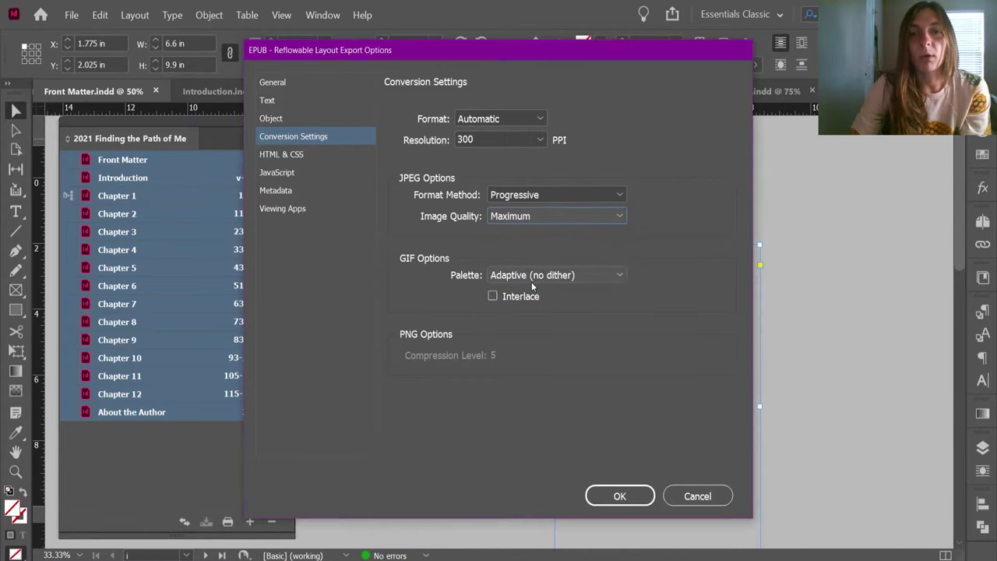
{"action": "left_click", "coordinate": [532, 199]}
{"action": "left_click", "coordinate": [644, 230]}
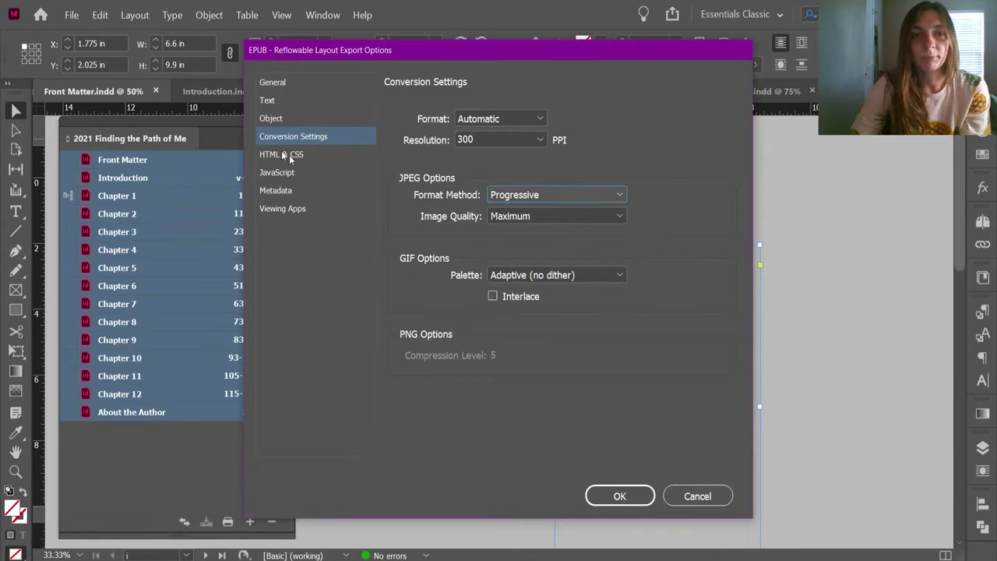
{"action": "left_click", "coordinate": [517, 199]}
{"action": "left_click", "coordinate": [518, 212]}
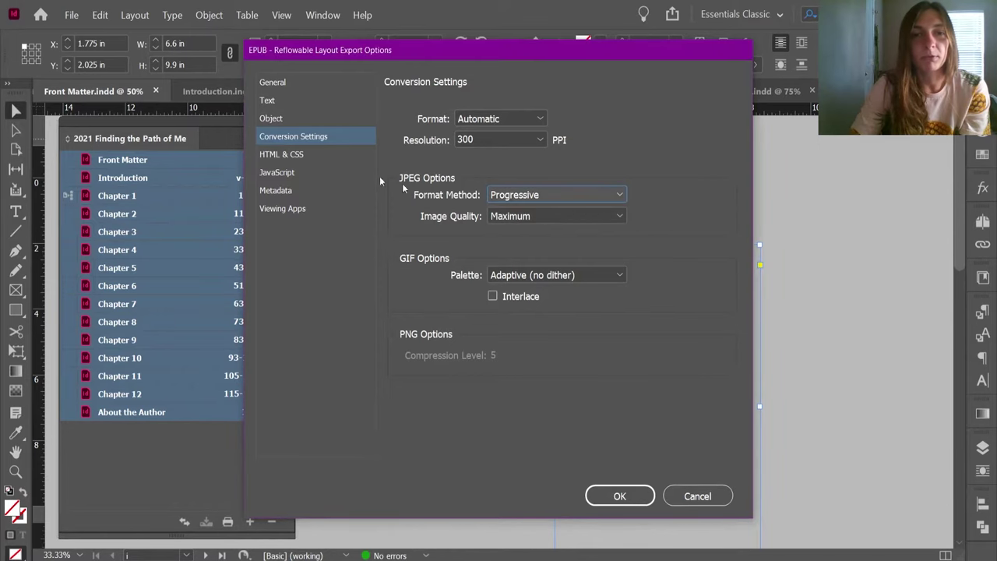
{"action": "left_click", "coordinate": [272, 82]}
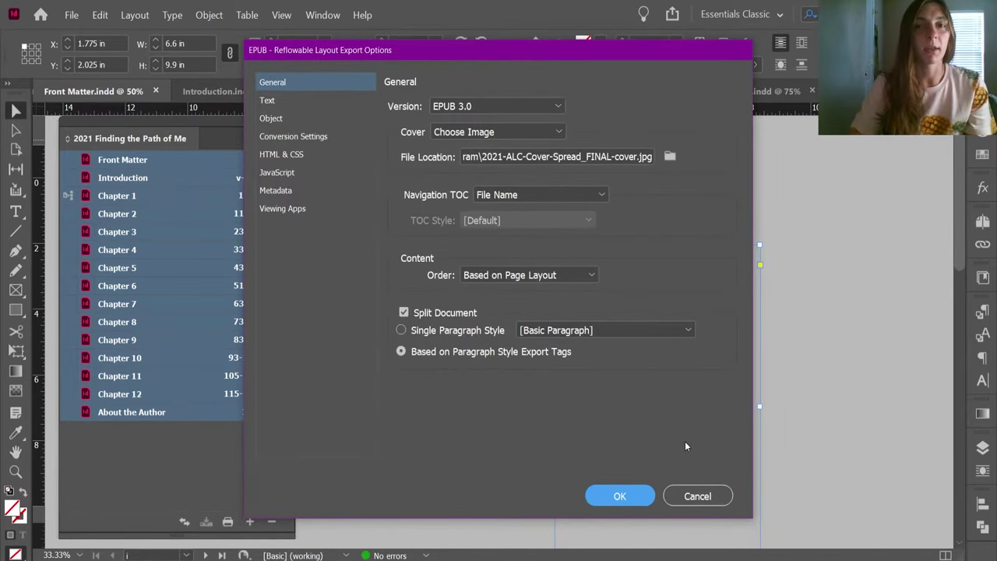
{"action": "left_click", "coordinate": [626, 491]}
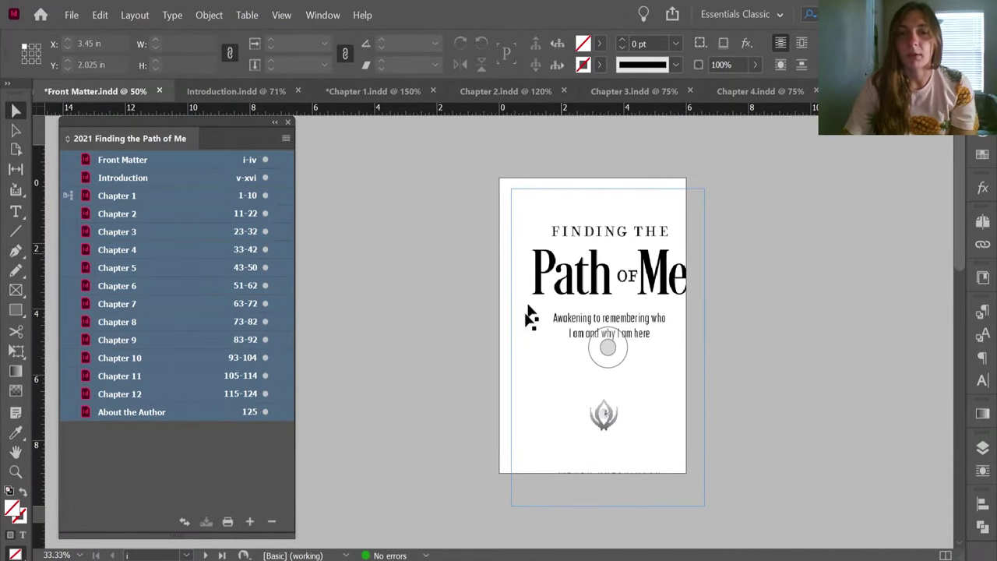
Check the image title page and the following book pages in Kindle Previewer.
{"action": "left_click", "coordinate": [646, 275]}
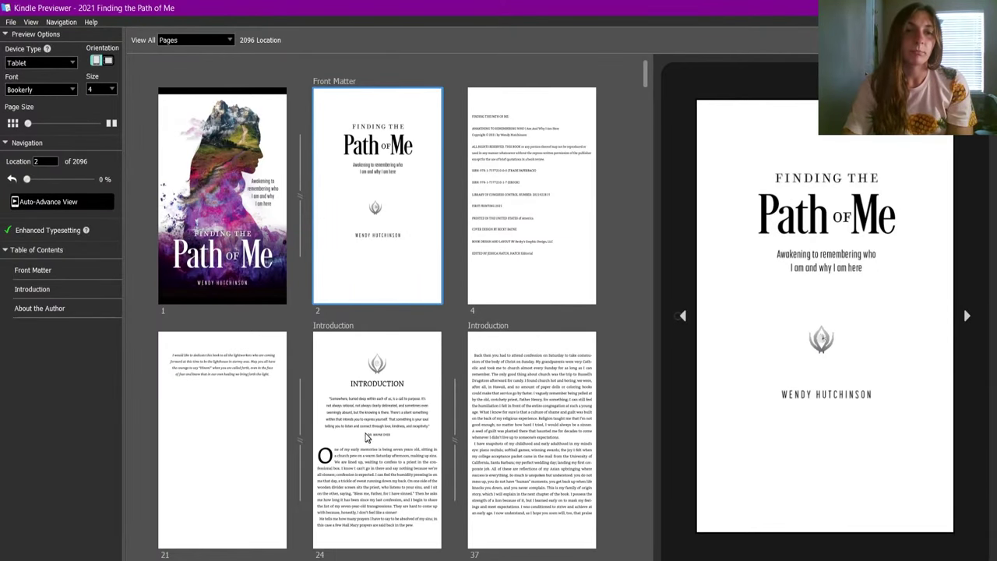
{"action": "scroll", "coordinate": [365, 438], "scroll_direction": "down", "scroll_amount": 20}
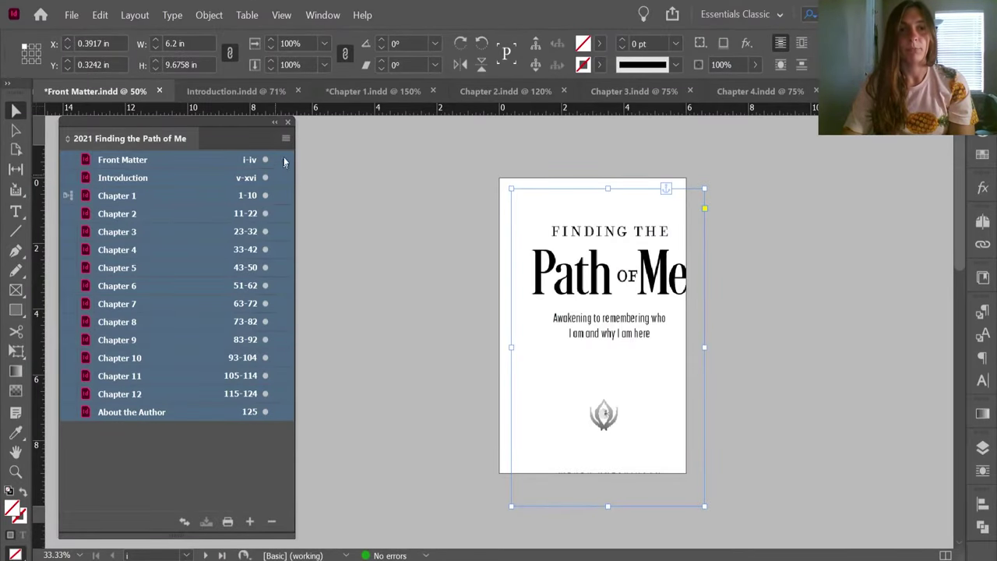
Remove Chapter 1 through Chapter 12 from the 2021 Finding the Path of Me book.
{"action": "left_click", "coordinate": [286, 138]}
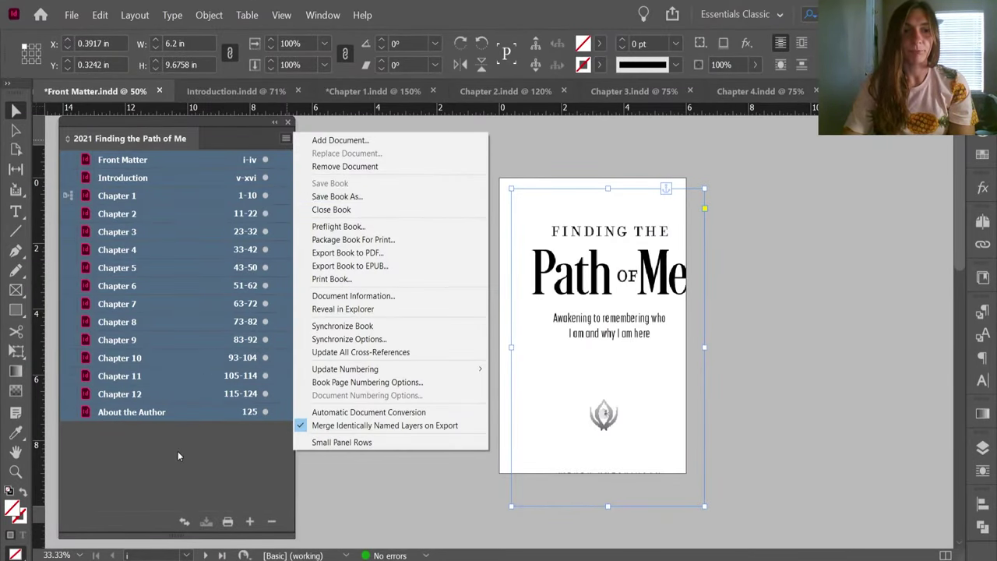
{"action": "left_click", "coordinate": [177, 442]}
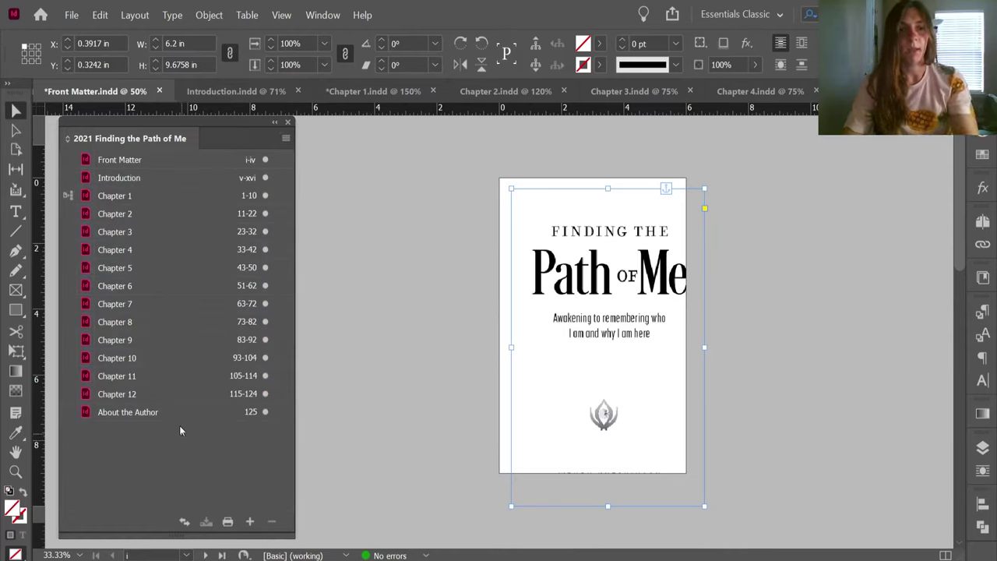
{"action": "left_click", "coordinate": [175, 396]}
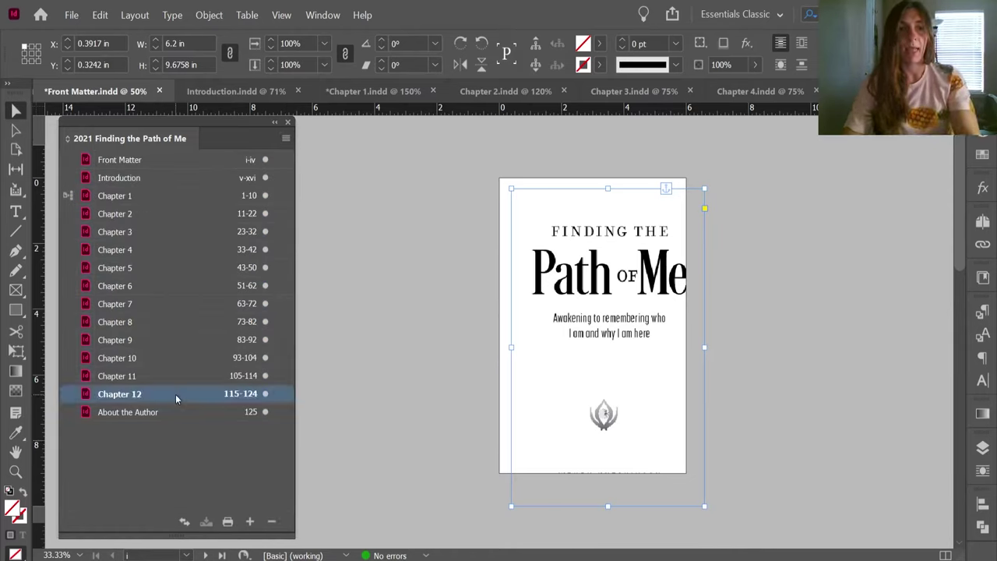
{"action": "left_click", "coordinate": [156, 199], "text": "shift"}
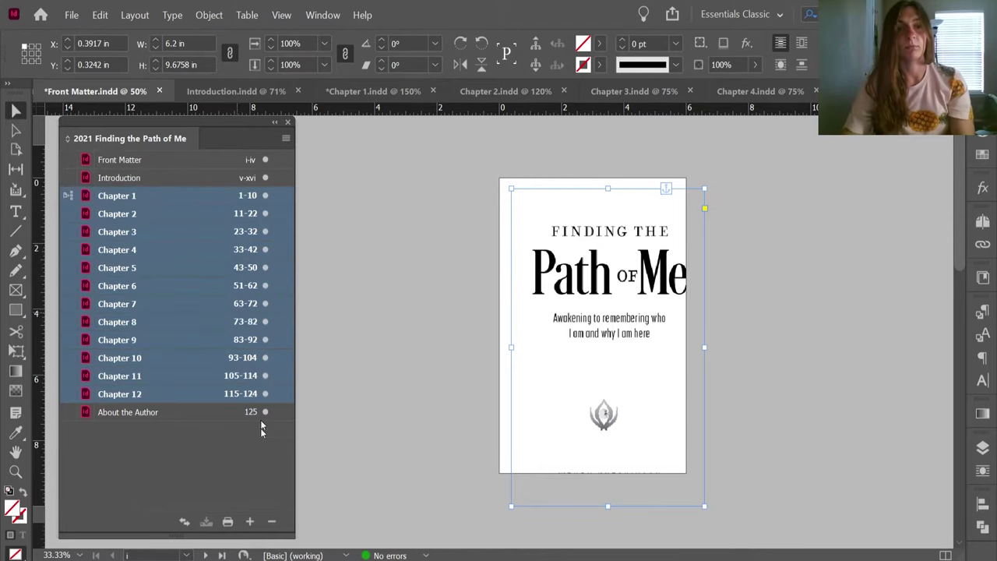
{"action": "left_click", "coordinate": [272, 522]}
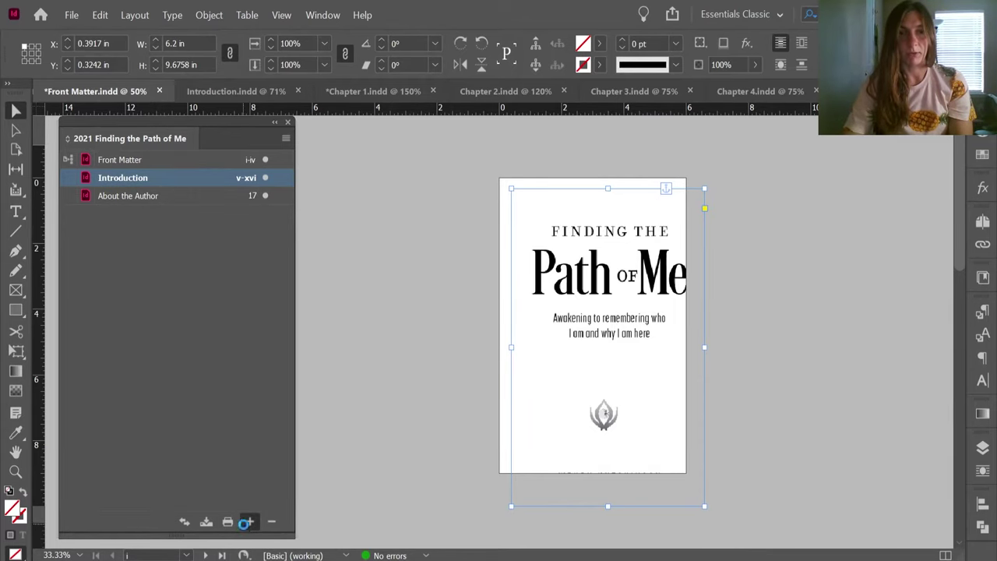
Add Chapter 1.indd through Chapter 12.indd from the AlinealifeCoaching Ebook folder to the book after the Introduction.
{"action": "left_click", "coordinate": [246, 525]}
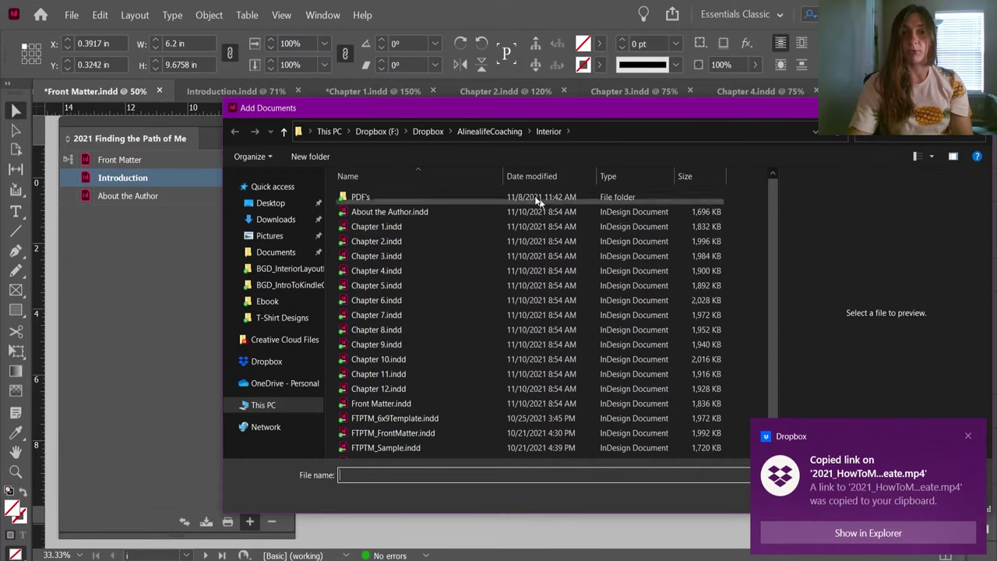
{"action": "left_click", "coordinate": [481, 130]}
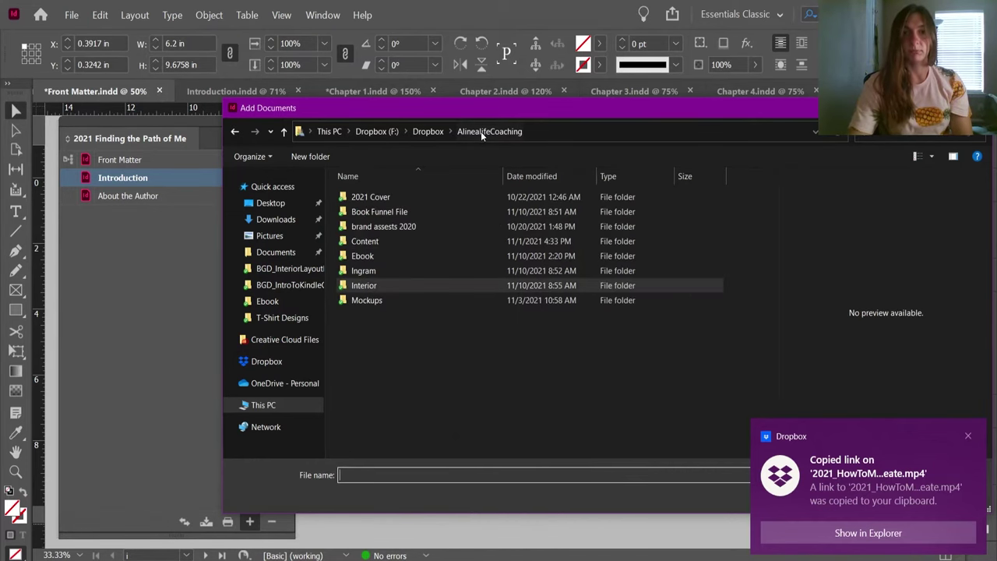
{"action": "double_click", "coordinate": [383, 256]}
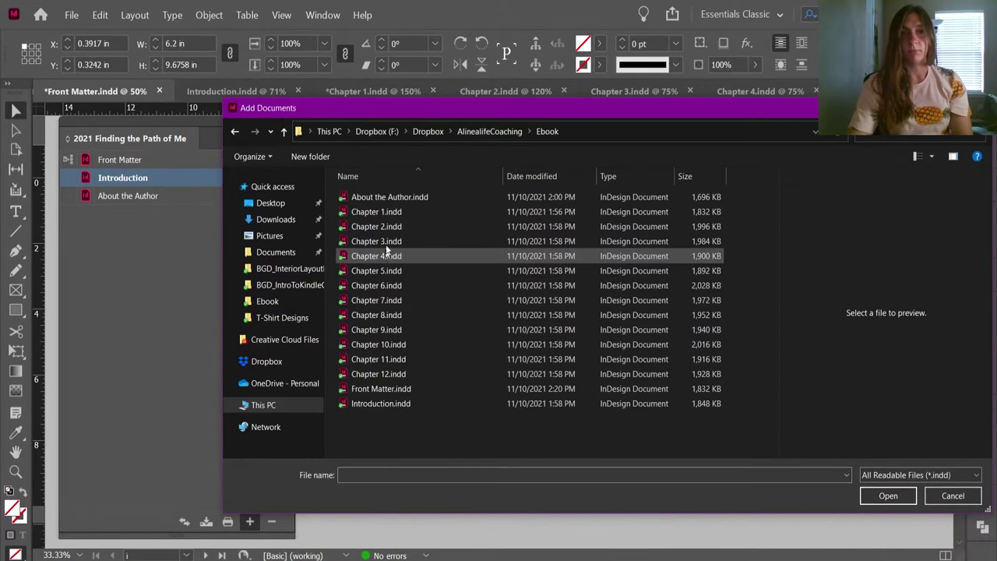
{"action": "left_click", "coordinate": [385, 218]}
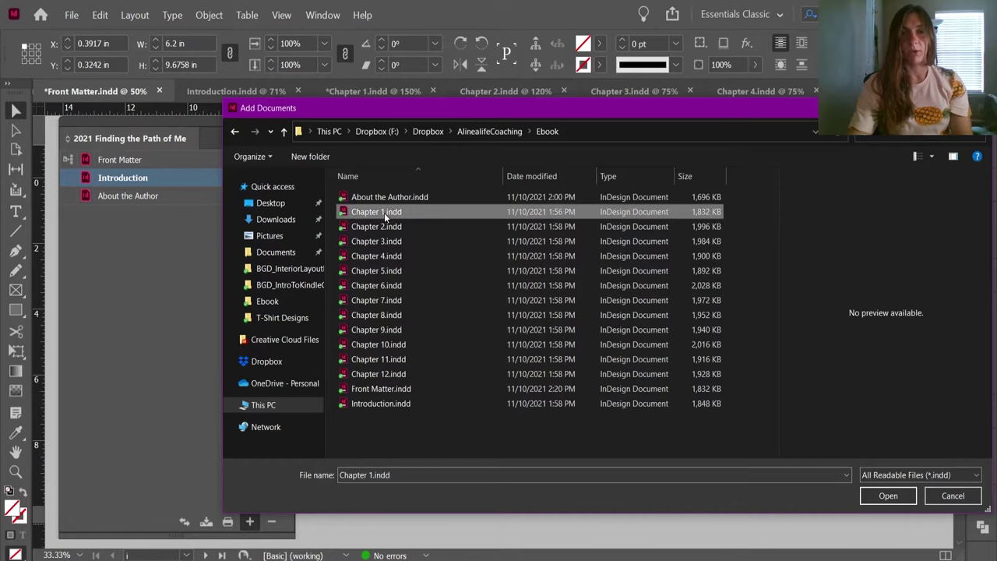
{"action": "left_click", "coordinate": [367, 374], "text": "shift"}
{"action": "left_click", "coordinate": [888, 495]}
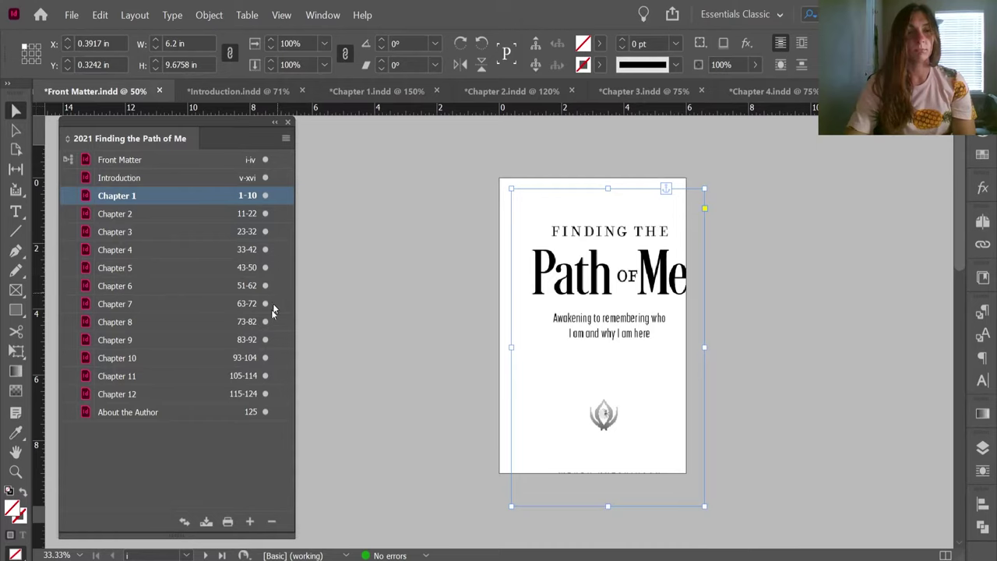
Select all book documents from Front Matter to About the Author and save the book.
{"action": "left_click", "coordinate": [175, 167]}
{"action": "left_click", "coordinate": [163, 415], "text": "shift"}
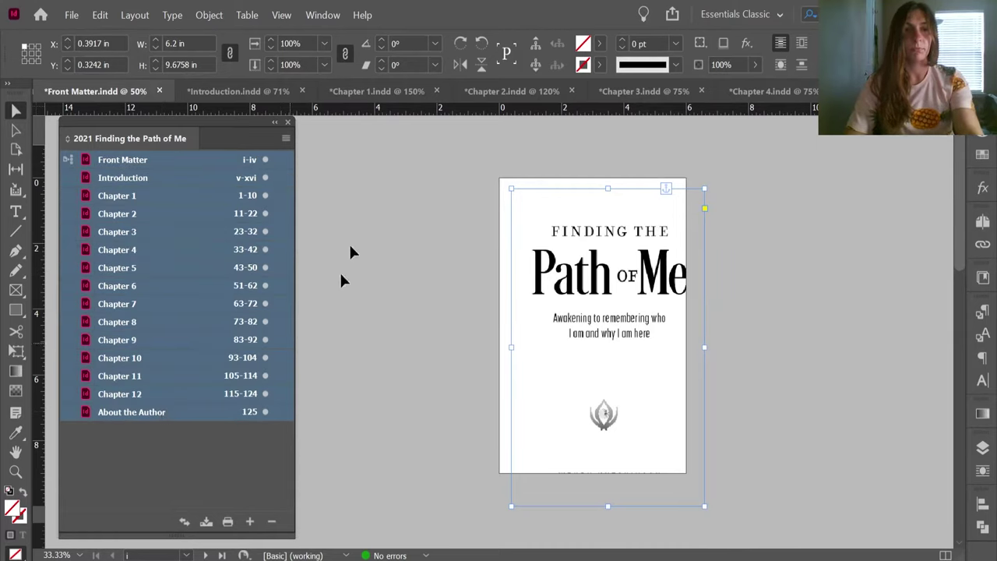
{"action": "left_click", "coordinate": [286, 139]}
{"action": "left_click", "coordinate": [327, 184]}
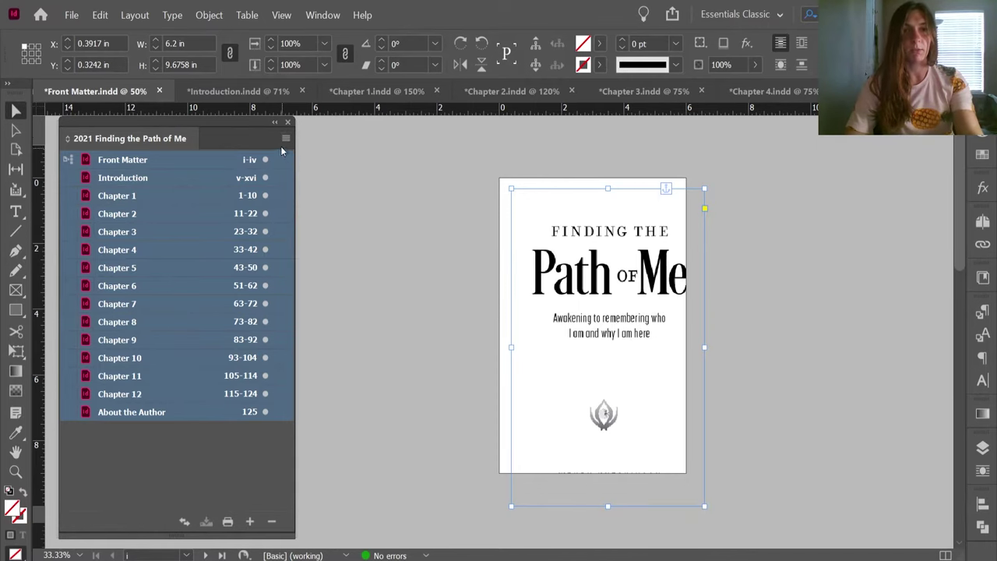
Export the book as a reflowable EPUB, replacing 2021 Finding the Path of Me.epub in the Ebook folder.
{"action": "left_click", "coordinate": [287, 139]}
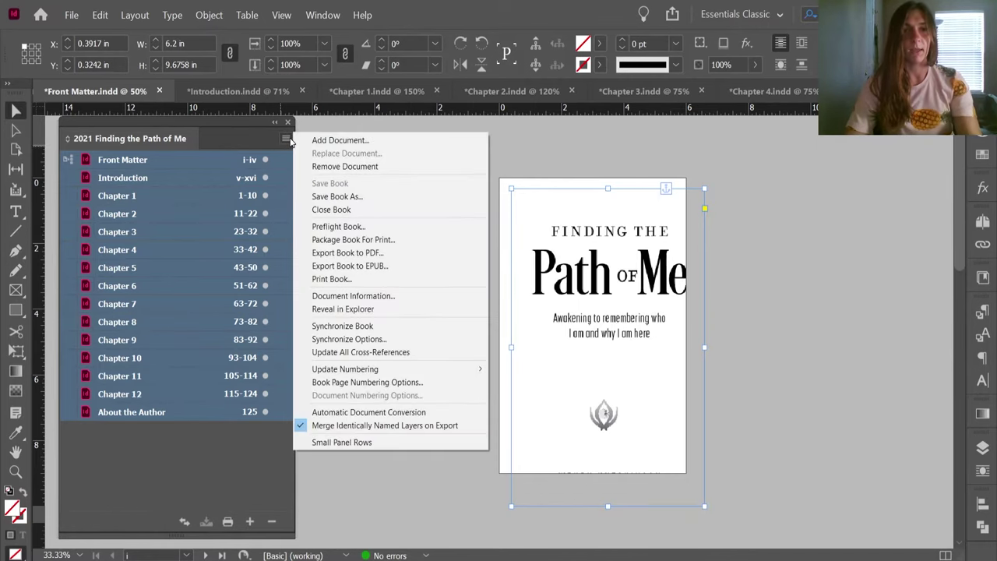
{"action": "left_click", "coordinate": [368, 268]}
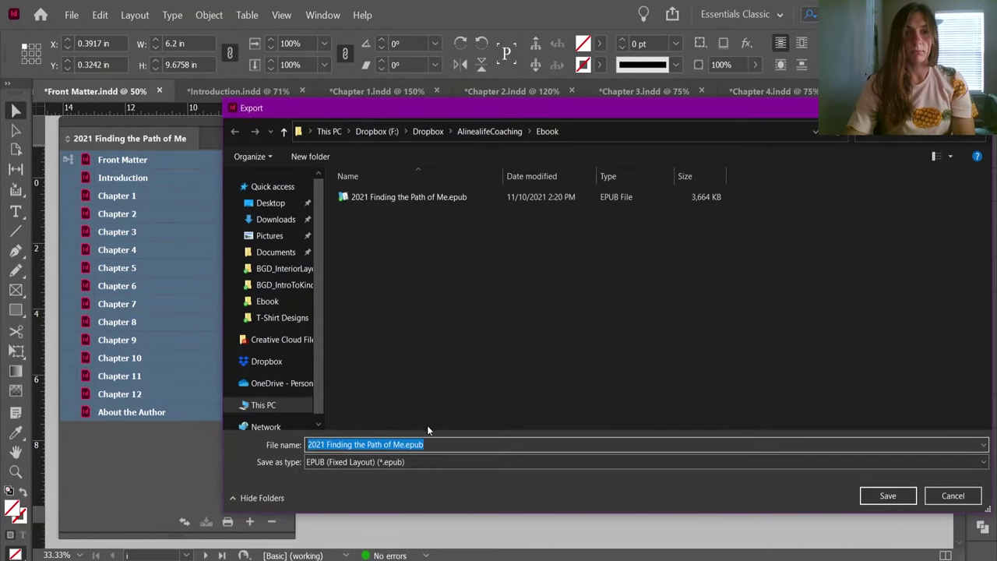
{"action": "left_click", "coordinate": [430, 460]}
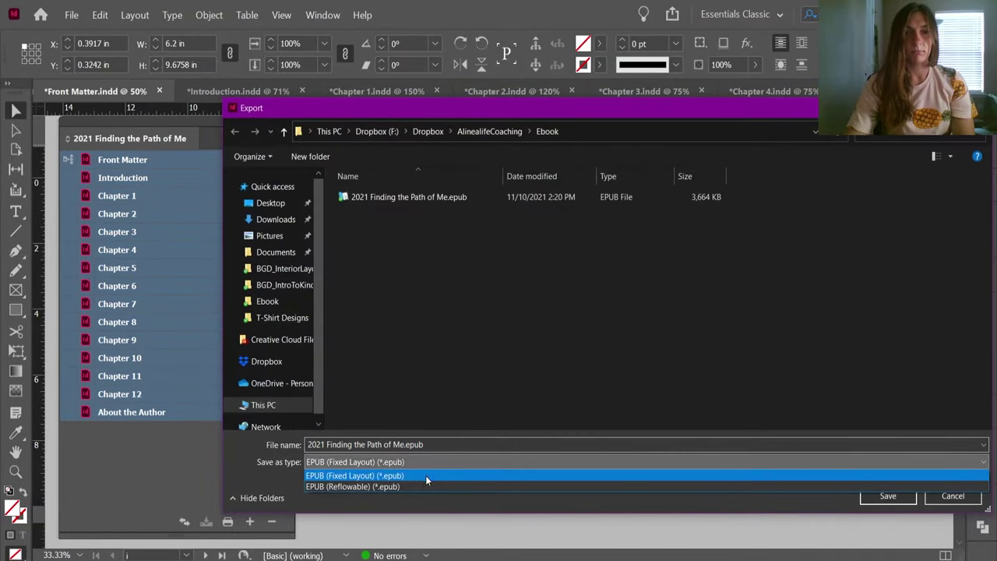
{"action": "left_click", "coordinate": [423, 483]}
{"action": "left_click", "coordinate": [884, 497]}
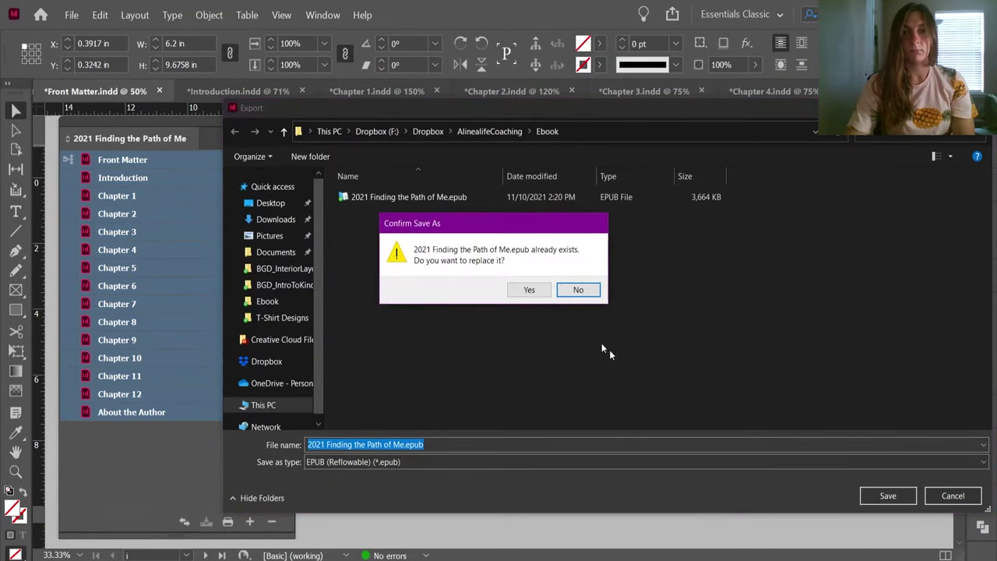
{"action": "left_click", "coordinate": [536, 291]}
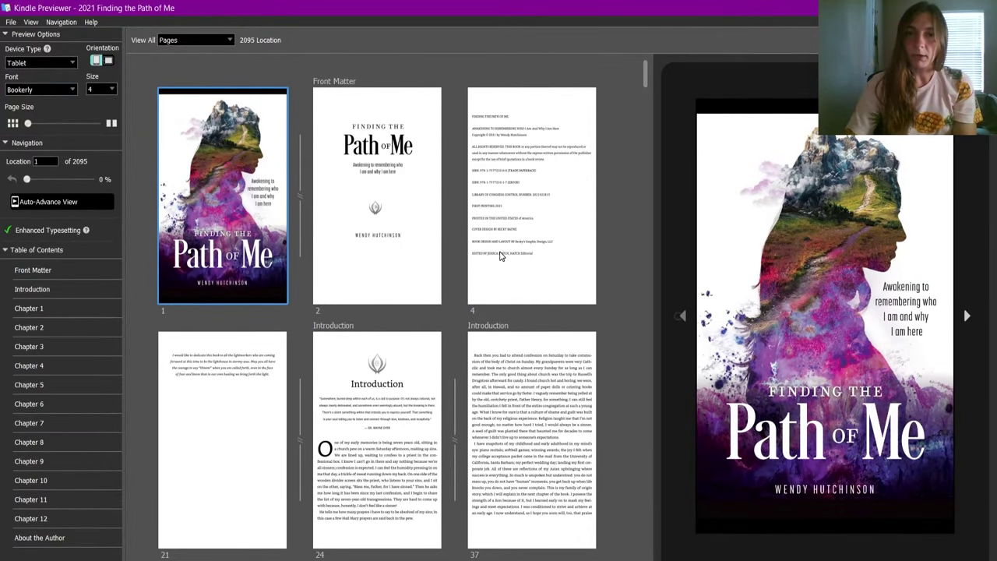
Check the opening pages of the Introduction and Chapter 1 in Kindle Previewer.
{"action": "left_click", "coordinate": [389, 391]}
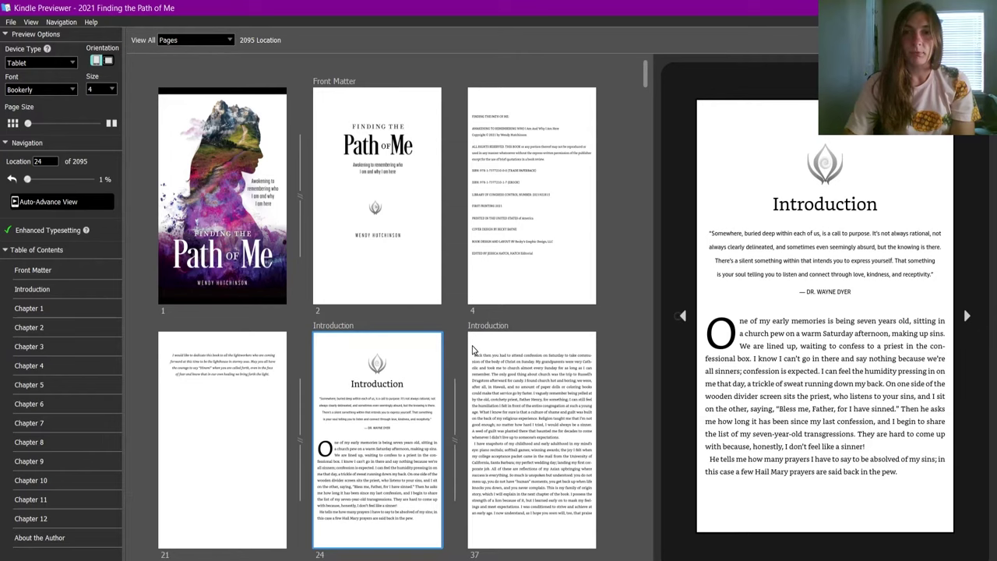
{"action": "scroll", "coordinate": [472, 351], "scroll_direction": "down", "scroll_amount": 5}
{"action": "scroll", "coordinate": [473, 350], "scroll_direction": "down", "scroll_amount": 3}
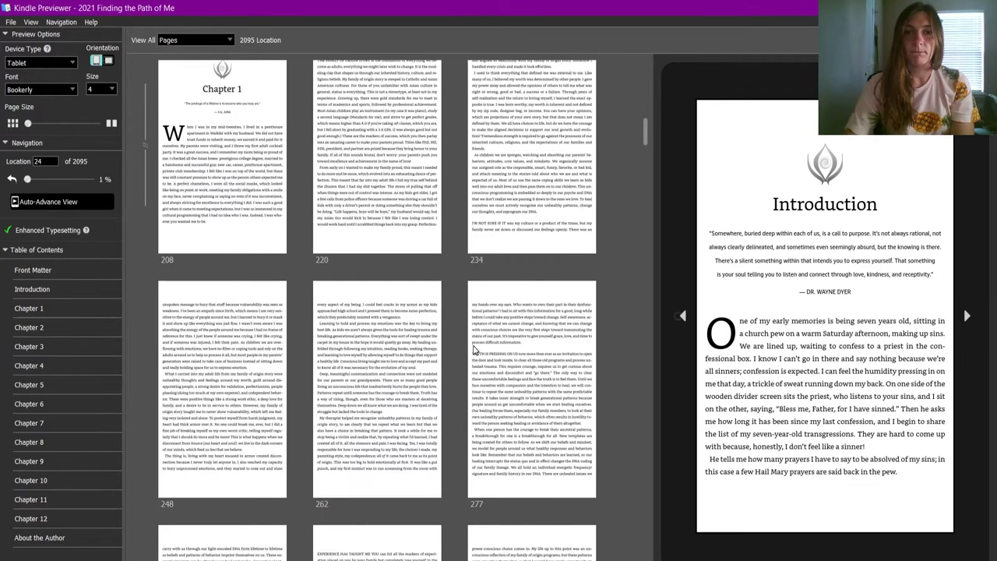
{"action": "left_click", "coordinate": [275, 176]}
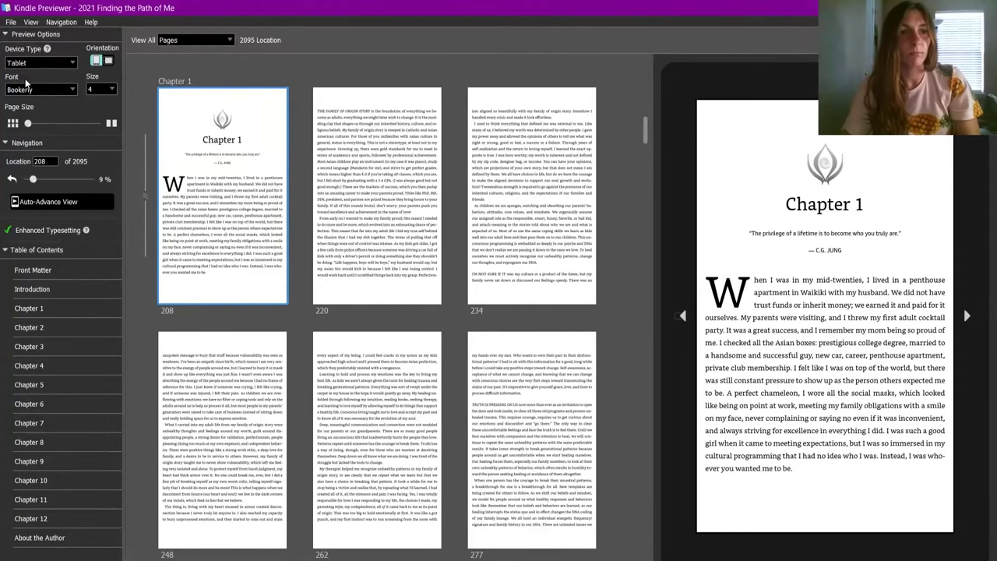
Preview the Chapter 1 opening page in the Palatino, Helvetica Light, Lucida and Baskerville fonts.
{"action": "left_click", "coordinate": [54, 156]}
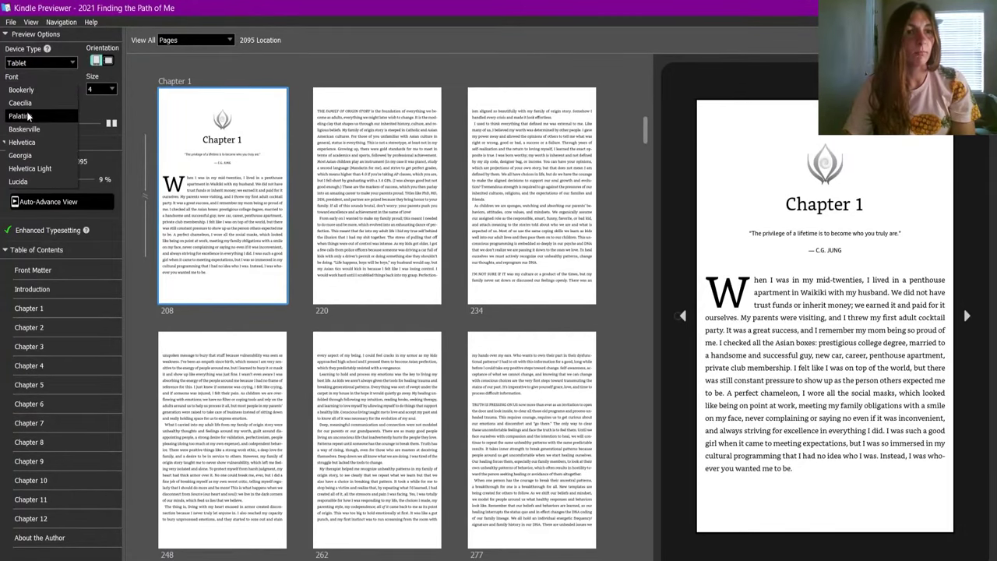
{"action": "left_click", "coordinate": [27, 115]}
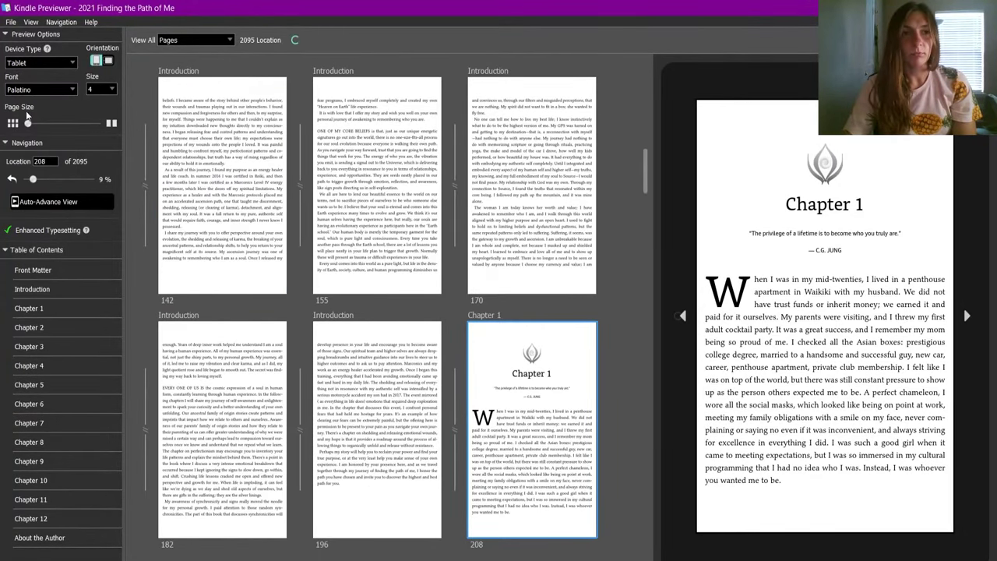
{"action": "left_click", "coordinate": [35, 94]}
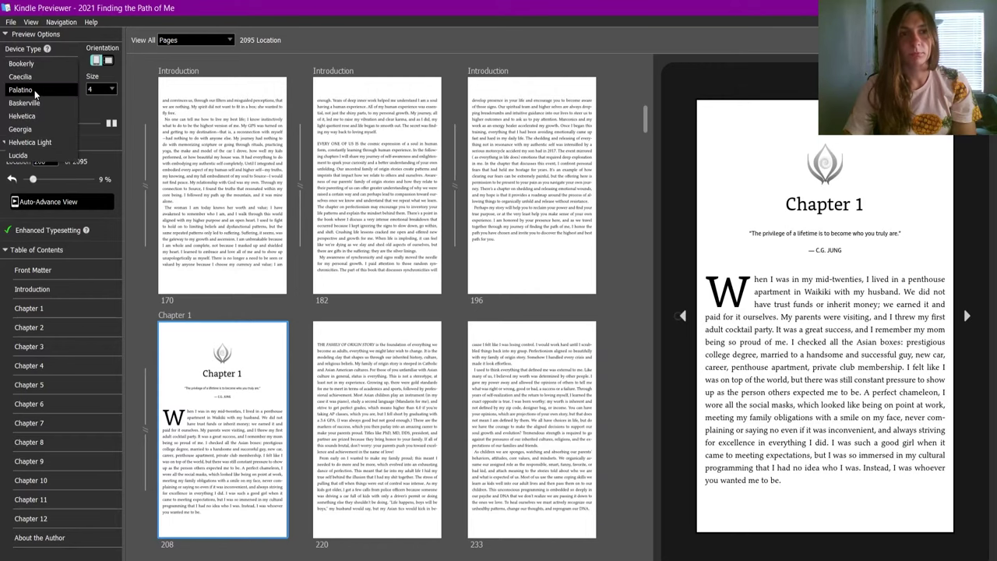
{"action": "left_click", "coordinate": [35, 143]}
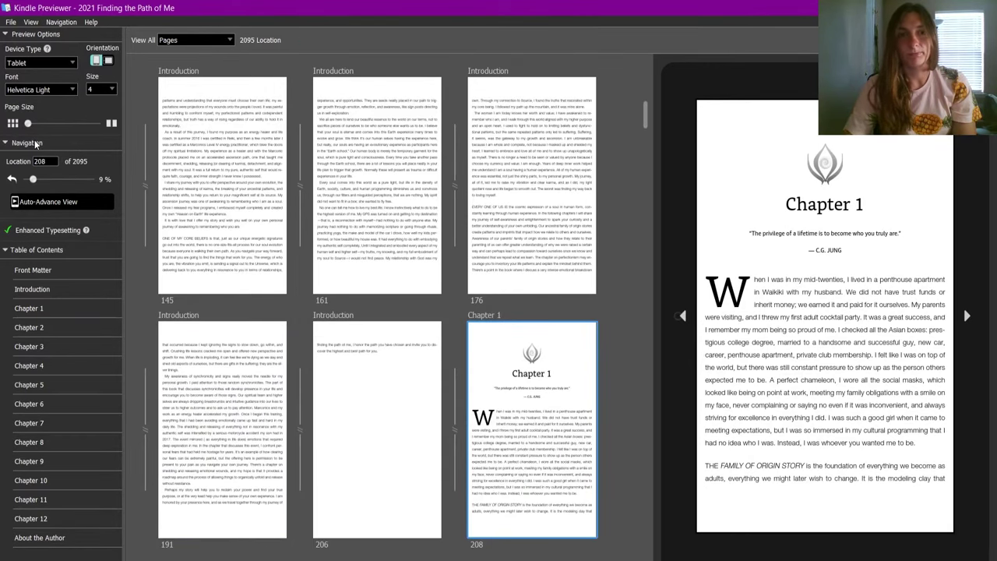
{"action": "left_click", "coordinate": [45, 89]}
{"action": "left_click", "coordinate": [44, 104]}
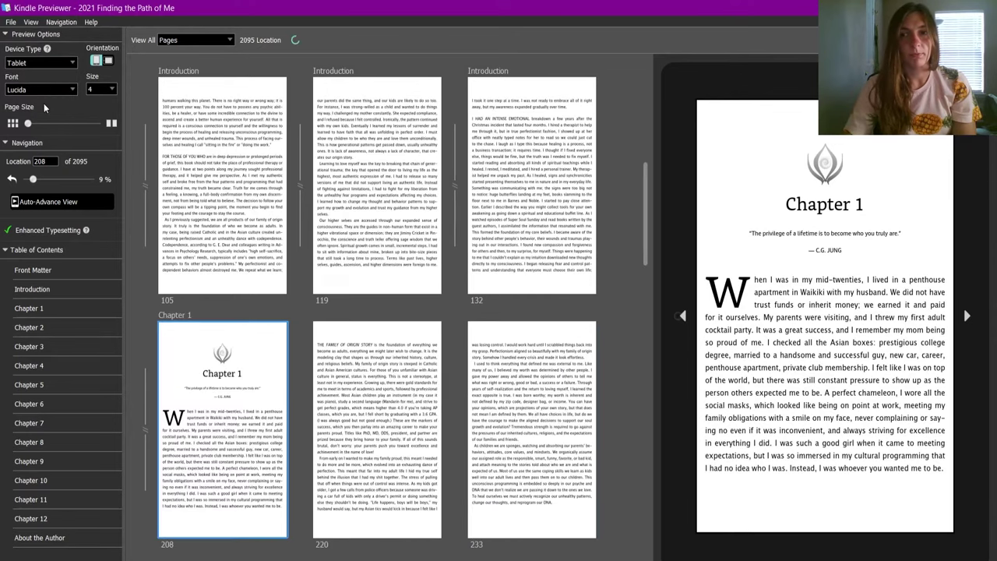
{"action": "left_click", "coordinate": [43, 90]}
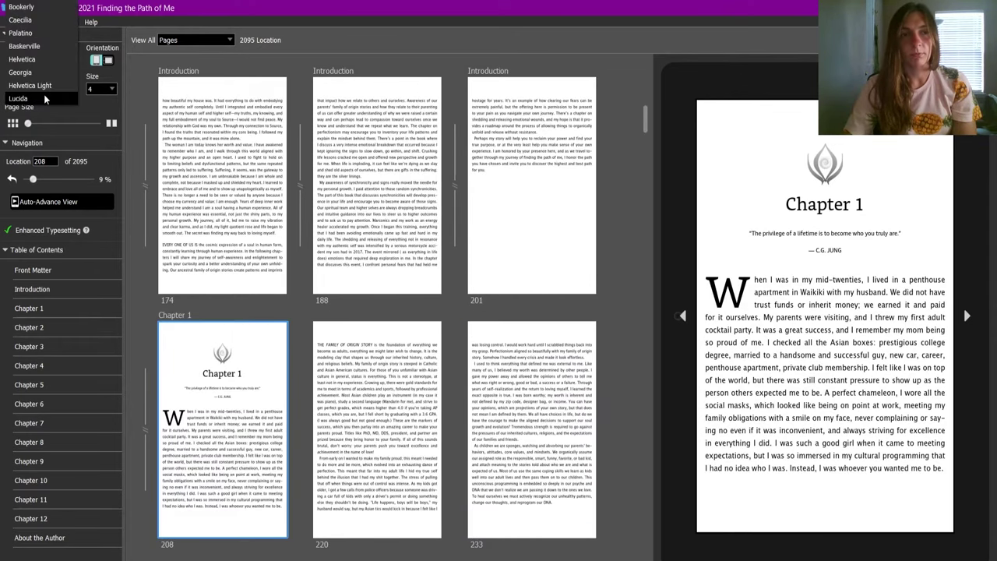
{"action": "left_click", "coordinate": [39, 47]}
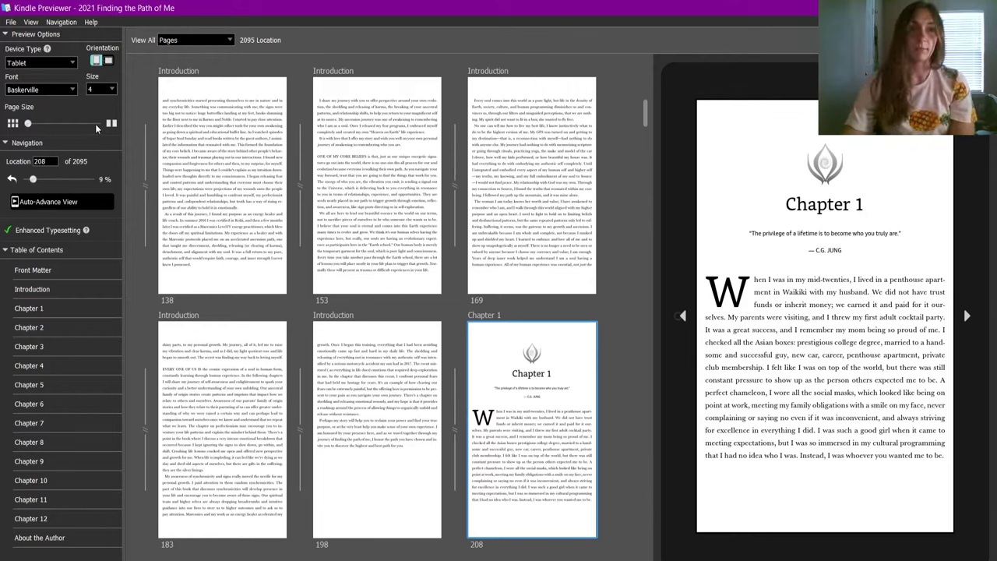
Preview the Chapter 1 text at font size 10 and return to a smaller size.
{"action": "left_click", "coordinate": [104, 90]}
{"action": "left_click", "coordinate": [104, 172]}
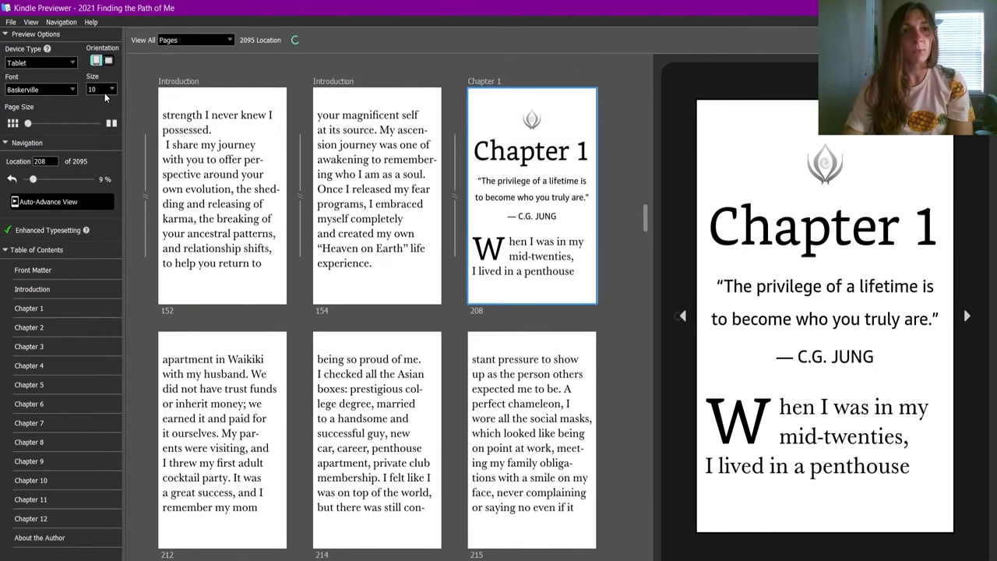
{"action": "left_click", "coordinate": [106, 89]}
{"action": "left_click", "coordinate": [102, 12]}
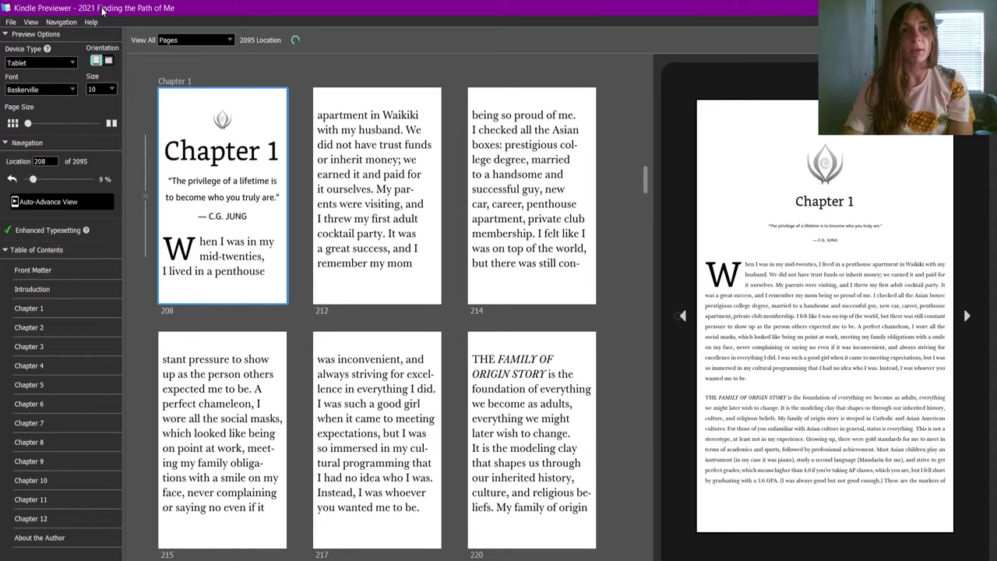
Test the website hyperlink on the About the Author page and return to Kindle Previewer.
{"action": "scroll", "coordinate": [271, 361], "scroll_direction": "down", "scroll_amount": 15}
{"action": "left_click", "coordinate": [271, 361]}
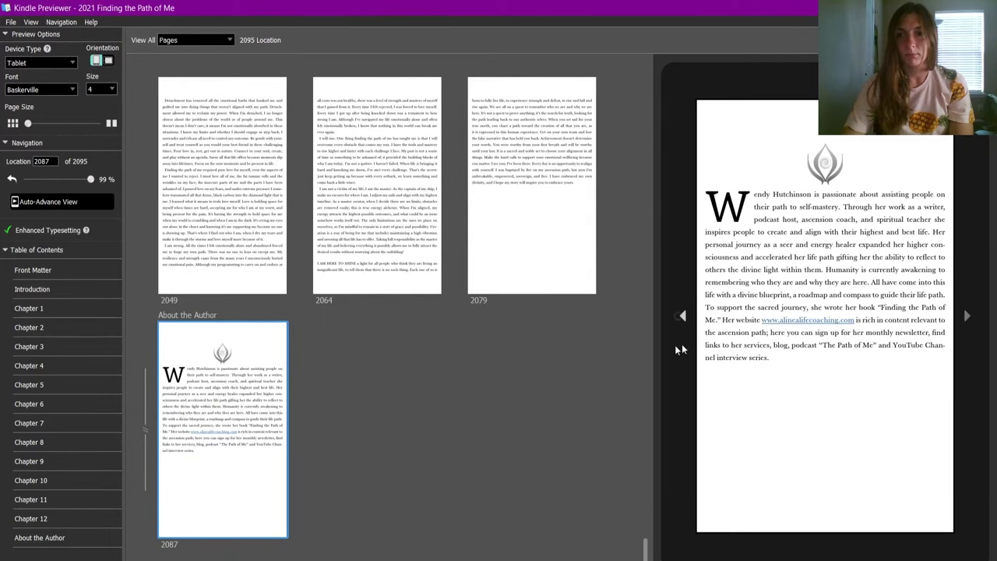
{"action": "left_click", "coordinate": [801, 321]}
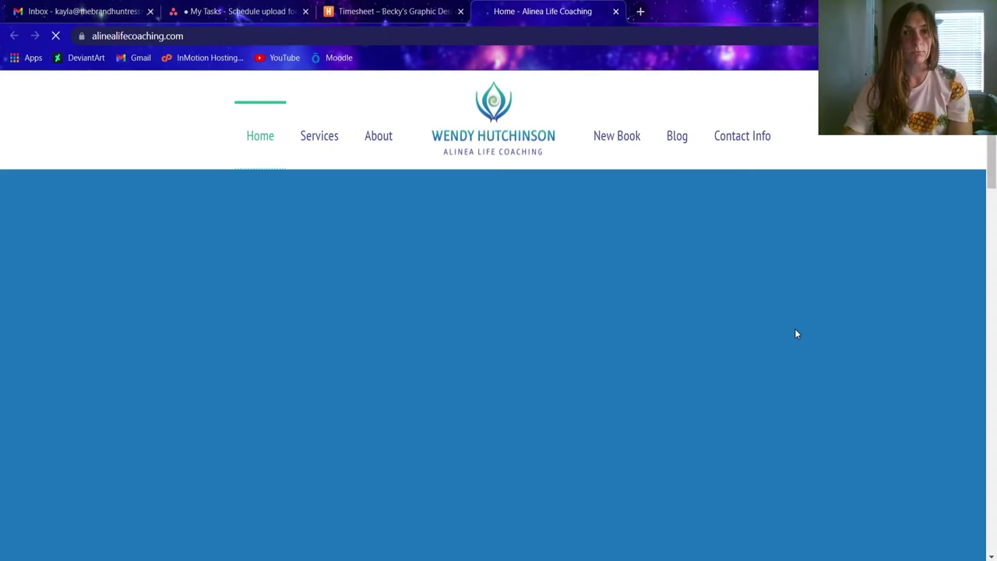
{"action": "scroll", "coordinate": [684, 326], "scroll_direction": "down", "scroll_amount": 5}
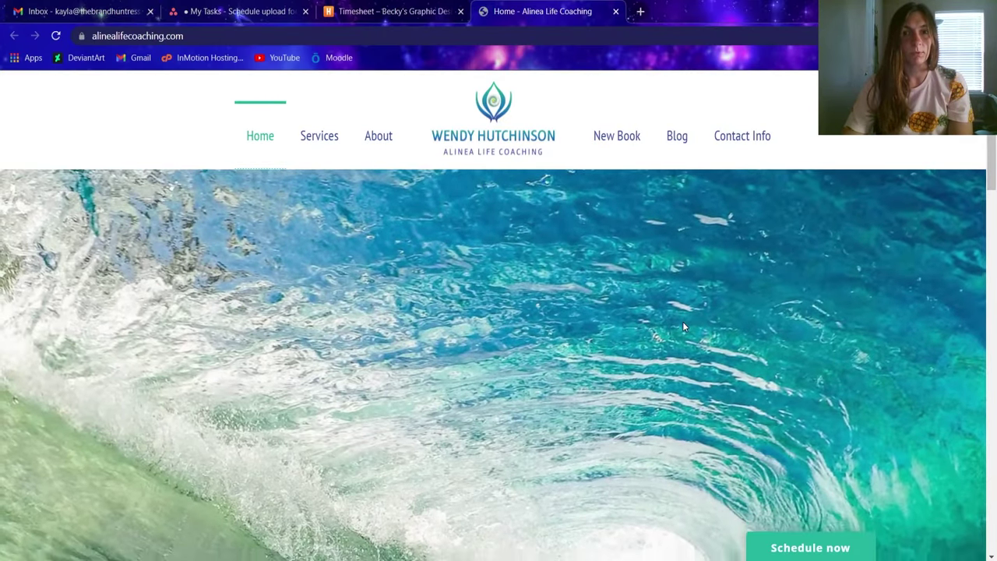
{"action": "key", "text": "alt+Tab"}
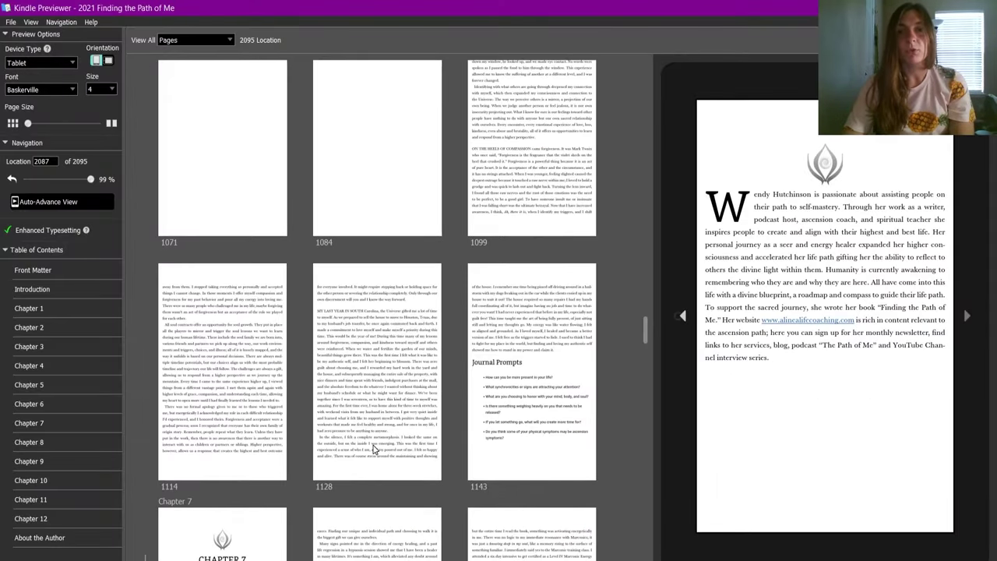
Return to the book's opening pages in the preview, launch pagina EPUB-Checker and bring its window to the front.
{"action": "scroll", "coordinate": [375, 449], "scroll_direction": "up", "scroll_amount": 10}
{"action": "scroll", "coordinate": [374, 450], "scroll_direction": "up", "scroll_amount": 15}
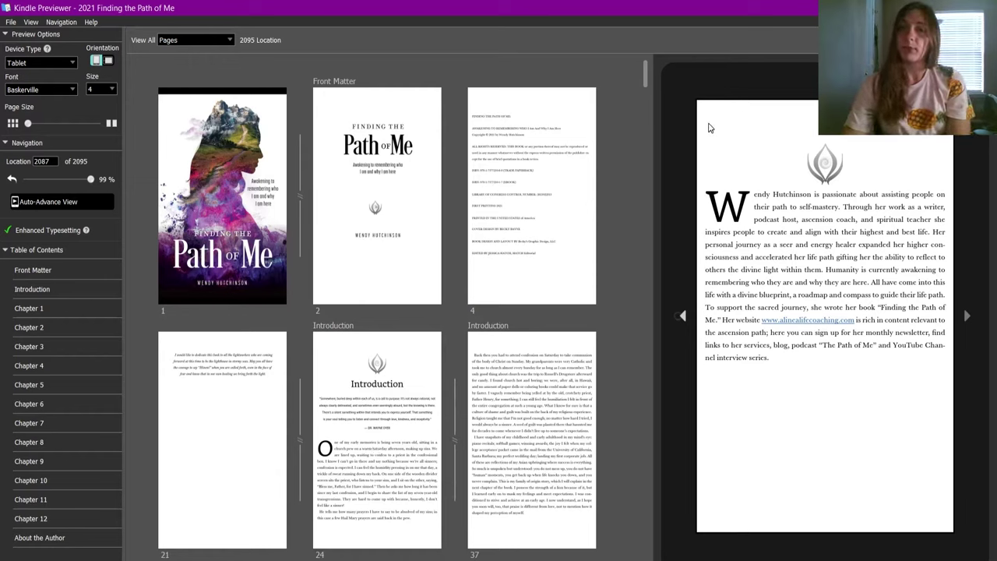
{"action": "key", "text": "super+s"}
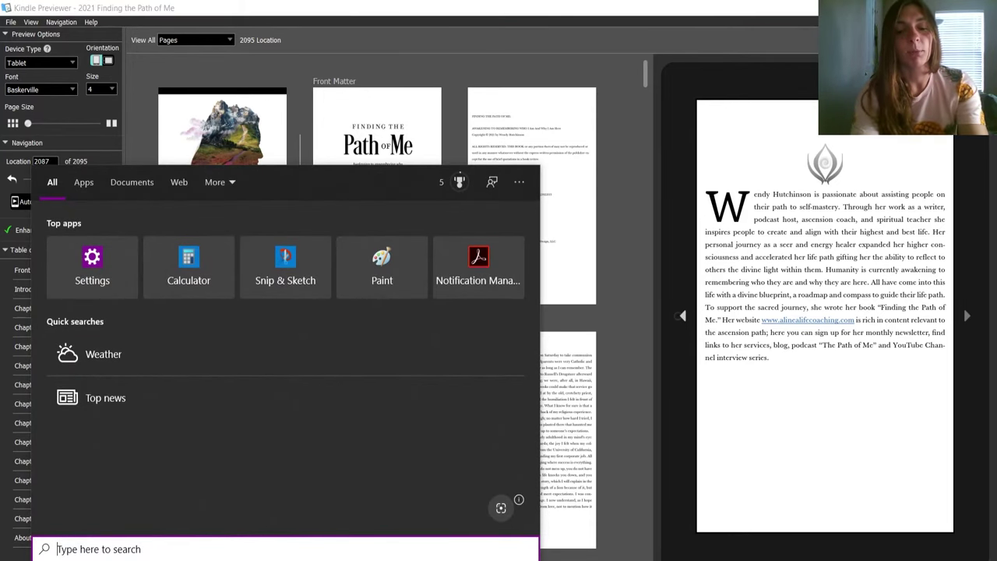
{"action": "type", "text": "epub"}
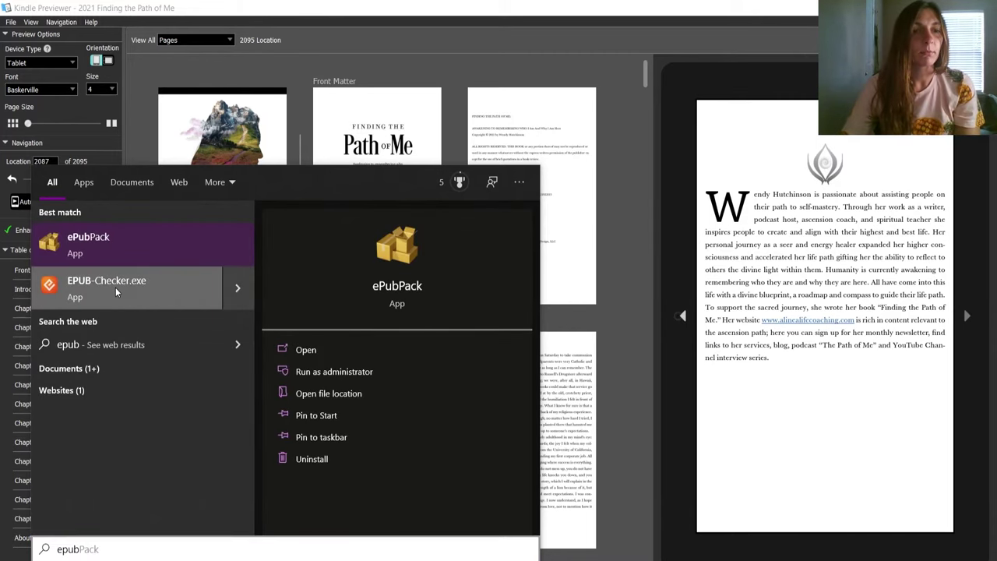
{"action": "left_click", "coordinate": [117, 292]}
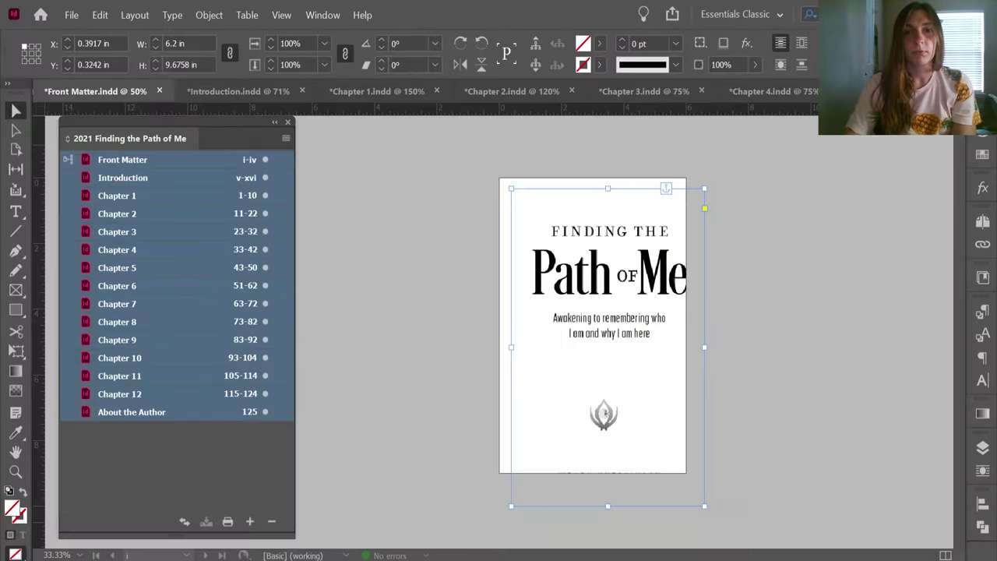
{"action": "key", "text": "alt+Tab"}
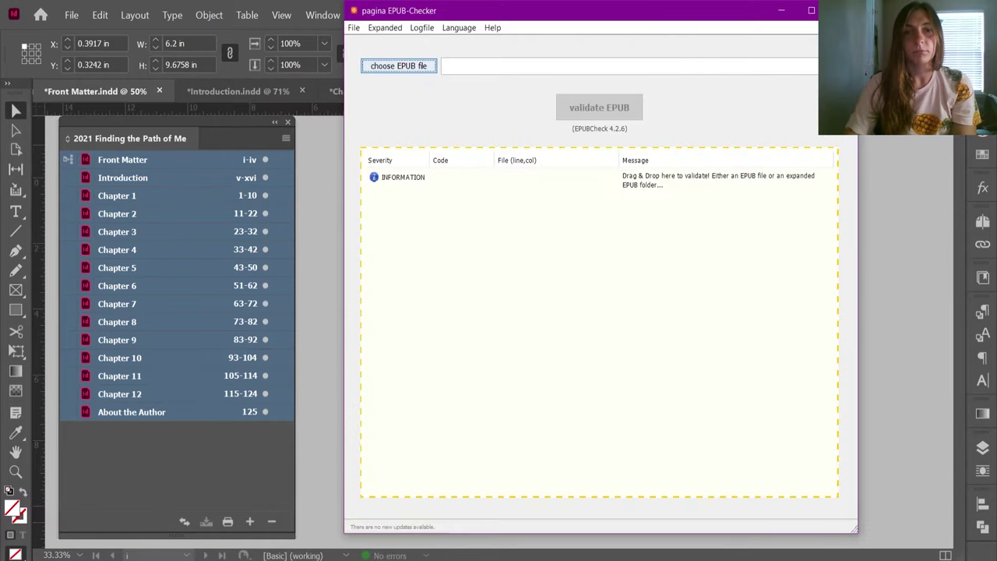
{"action": "left_click", "coordinate": [71, 15]}
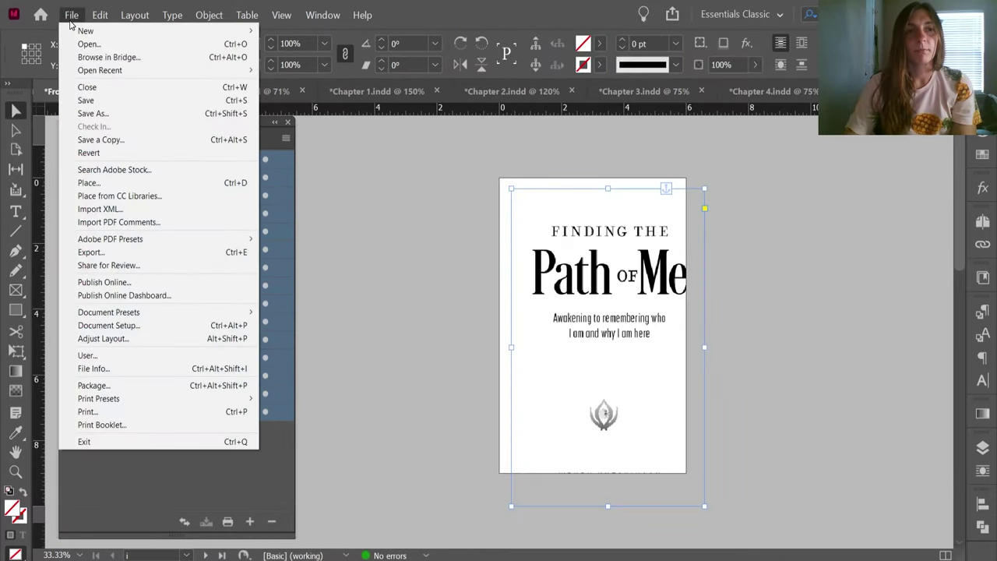
{"action": "key", "text": "alt+Tab"}
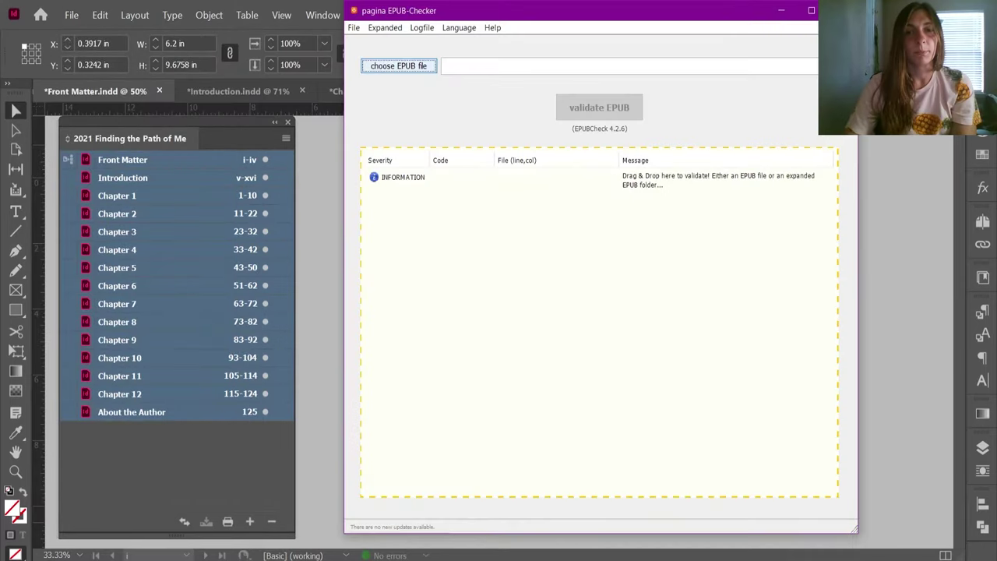
Load 2021 Finding the Path of Me.epub from the Ebook folder into the EPUB checker.
{"action": "left_click", "coordinate": [419, 67]}
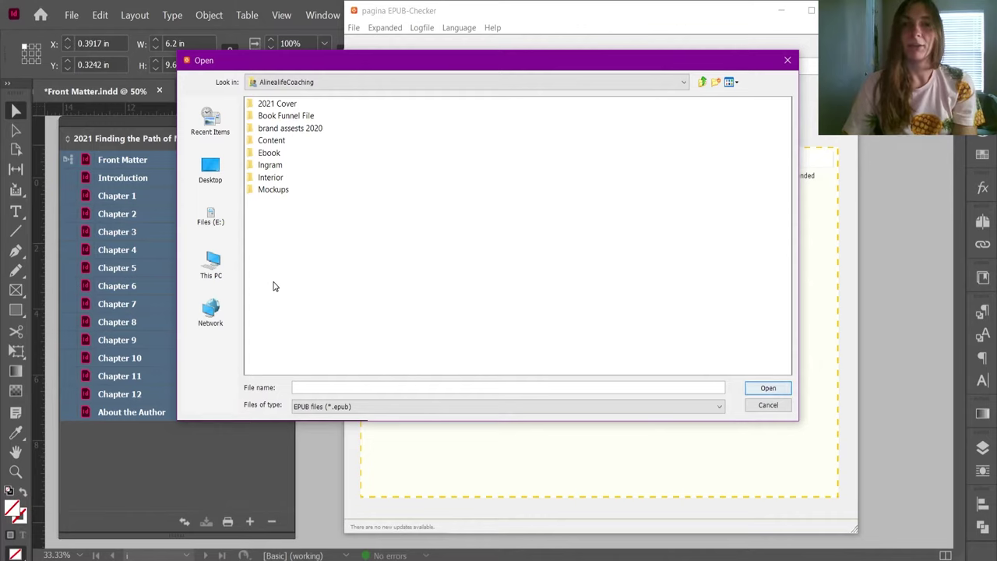
{"action": "double_click", "coordinate": [273, 152]}
{"action": "left_click", "coordinate": [290, 107]}
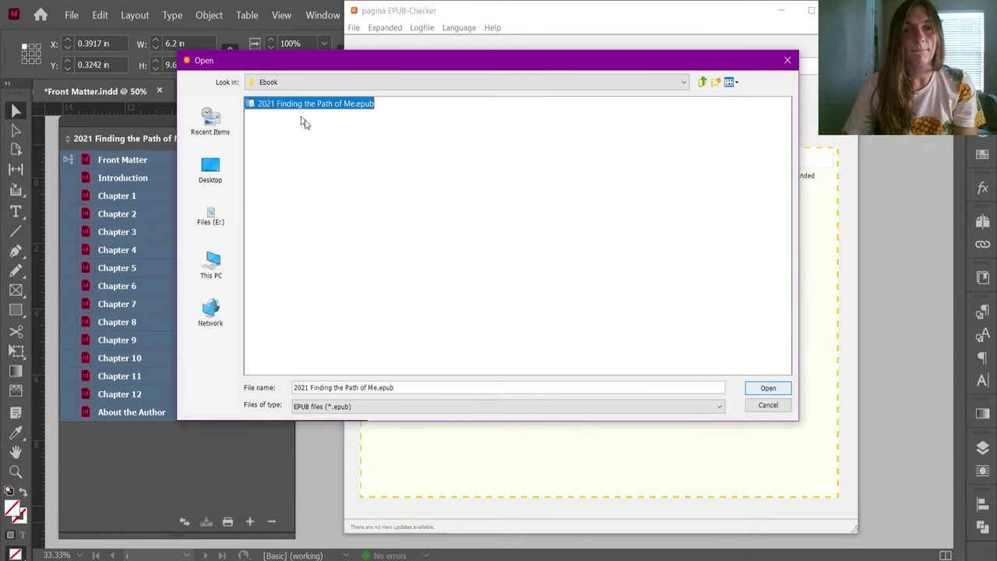
{"action": "left_click", "coordinate": [766, 387]}
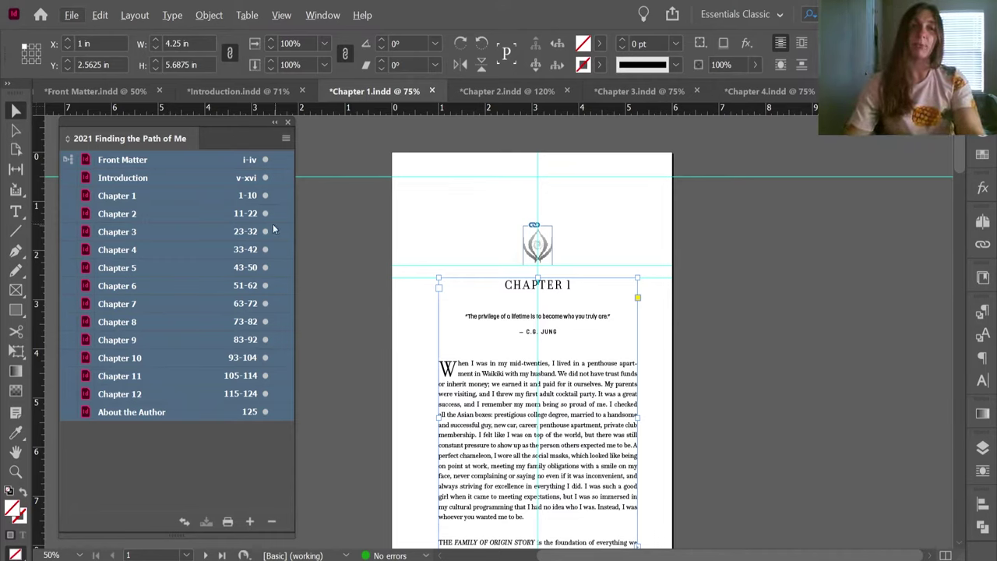
Start exporting the InDesign book as EPUB (Reflowable), overwriting 2021 Finding the Path of Me.epub in the Ebook folder.
{"action": "left_click", "coordinate": [285, 139]}
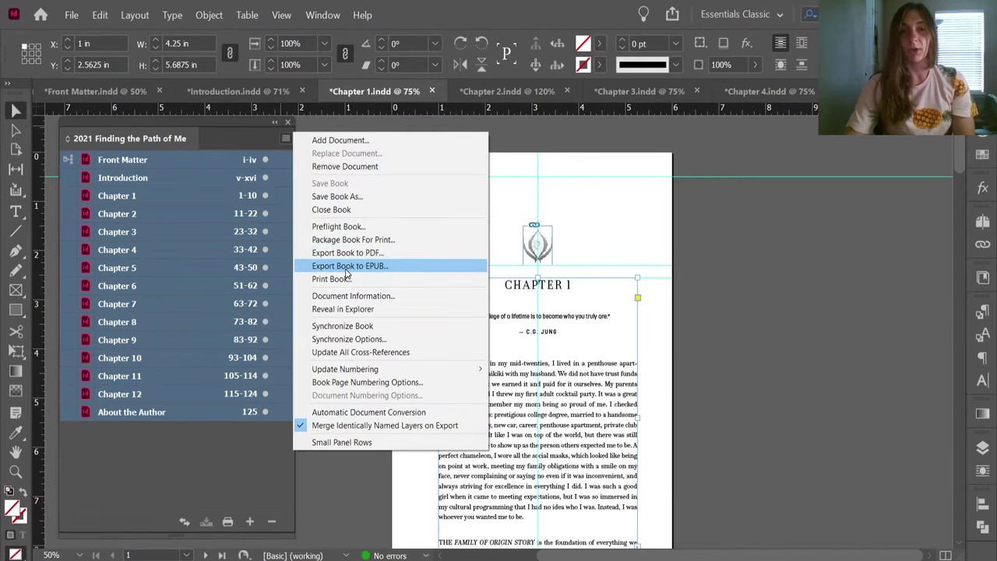
{"action": "left_click", "coordinate": [347, 267]}
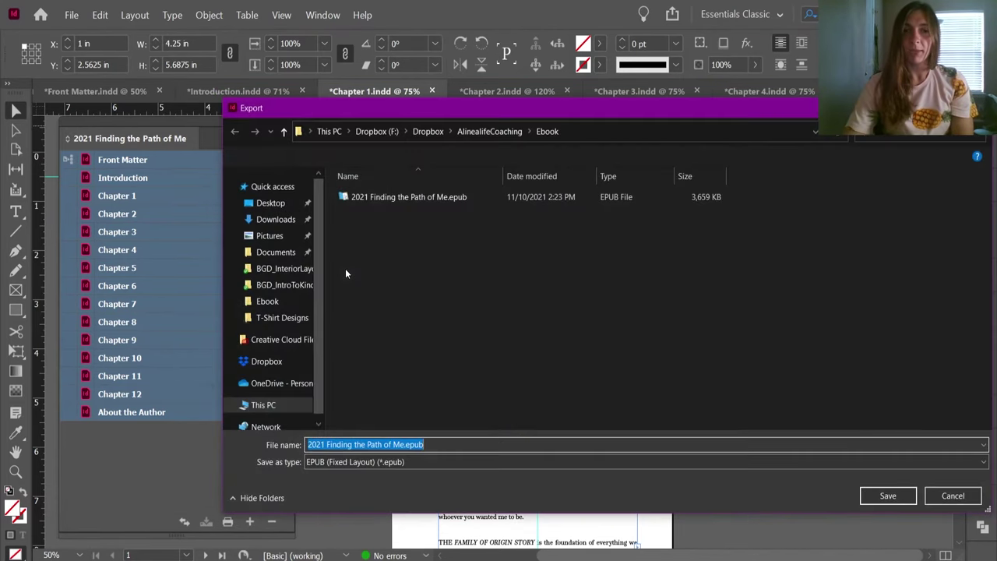
{"action": "left_click", "coordinate": [433, 463]}
{"action": "left_click", "coordinate": [429, 476]}
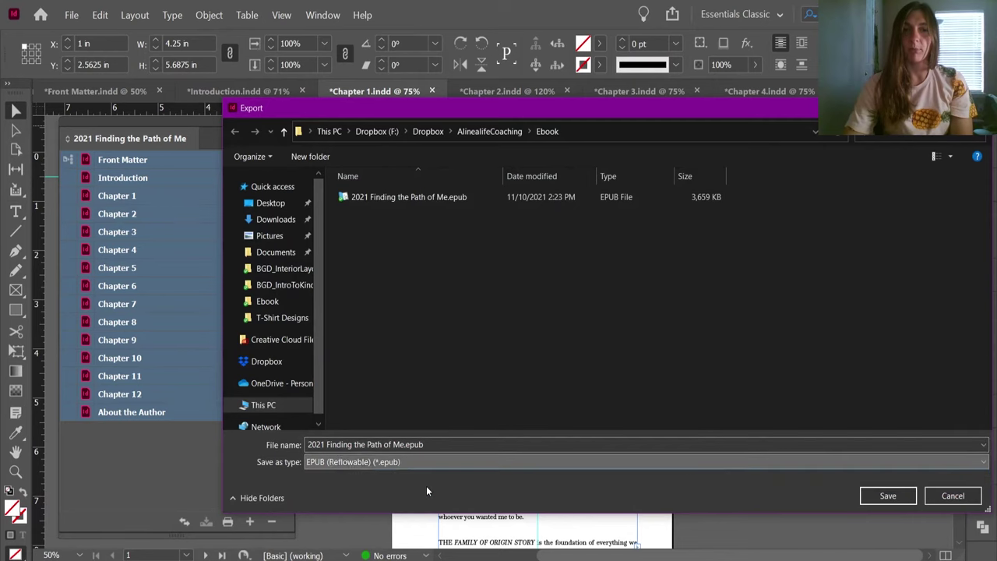
{"action": "left_click", "coordinate": [485, 195]}
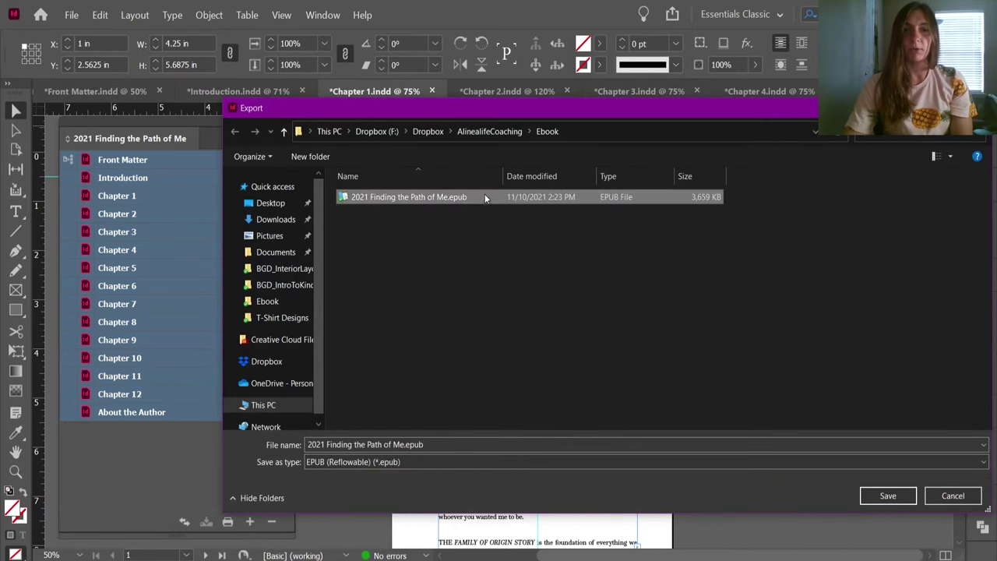
{"action": "left_click", "coordinate": [903, 494]}
{"action": "left_click", "coordinate": [533, 289]}
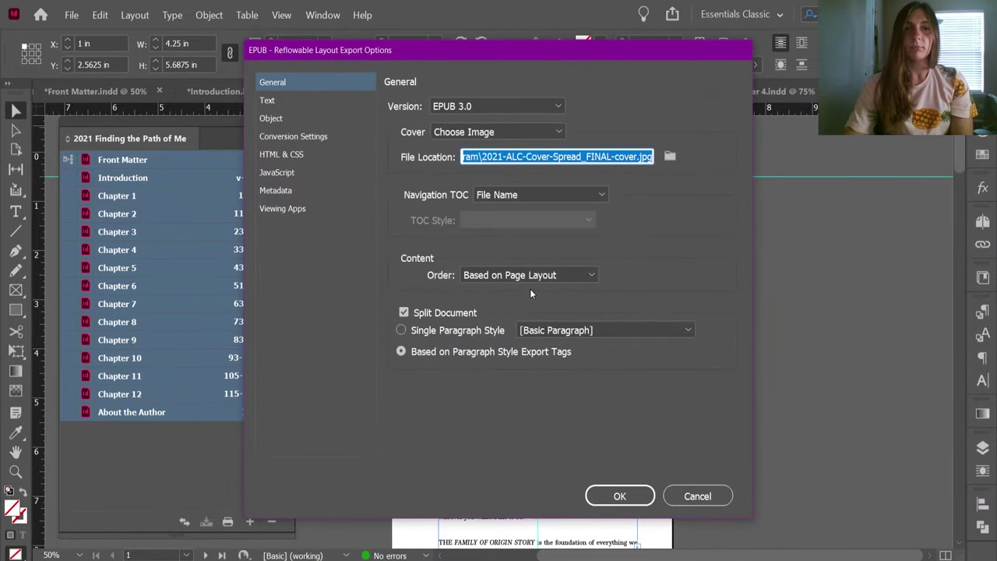
{"action": "left_click", "coordinate": [290, 192]}
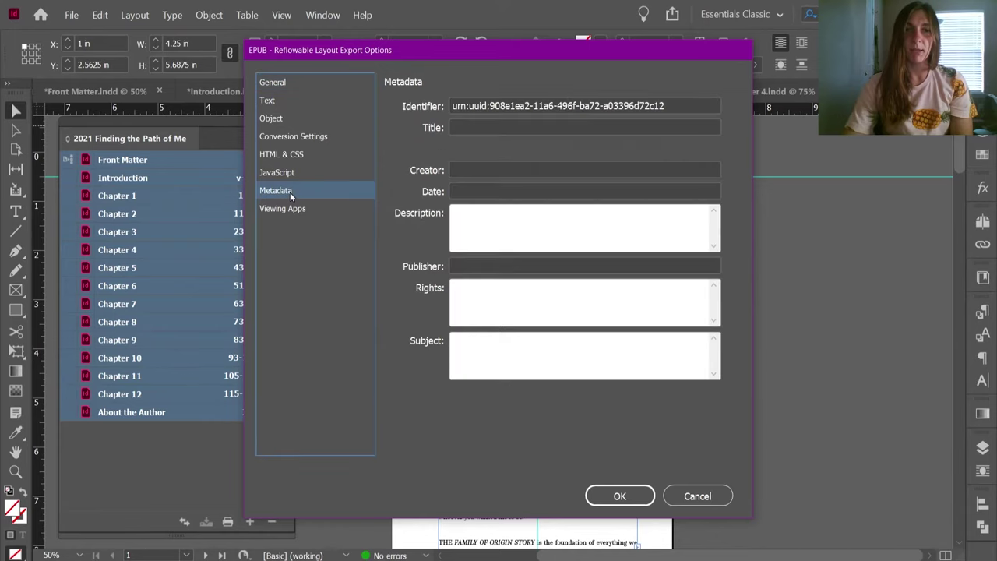
{"action": "left_click", "coordinate": [480, 103]}
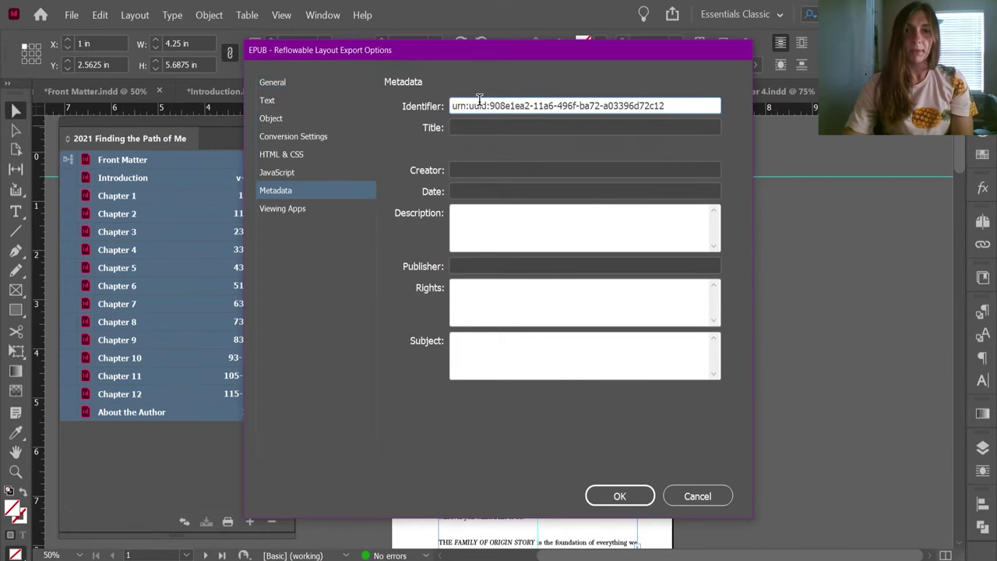
{"action": "left_click_drag", "start_coordinate": [678, 102], "coordinate": [441, 101]}
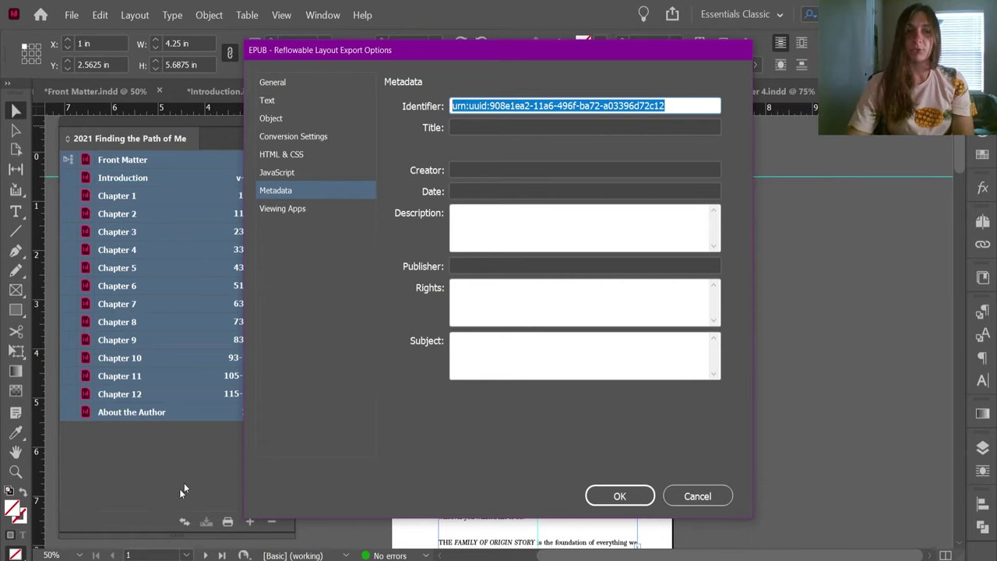
{"action": "key", "text": "ctrl+v"}
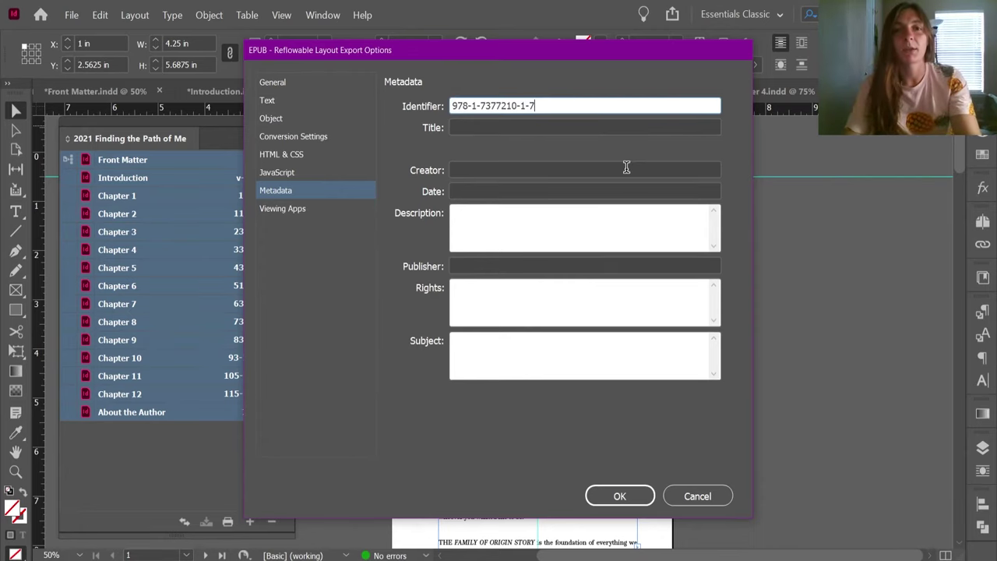
Fill in the metadata title with "Finding the Path of Me" and the subtitle "Awakening to remembering who I am and why I am here".
{"action": "left_click", "coordinate": [574, 126]}
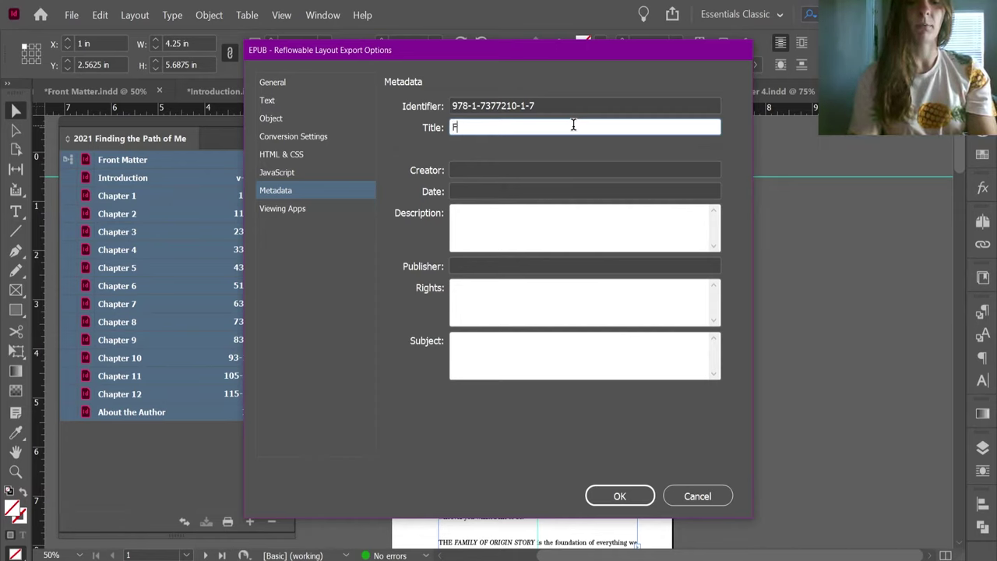
{"action": "type", "text": "F"}
{"action": "key", "text": "BackSpace"}
{"action": "key", "text": "ctrl+v"}
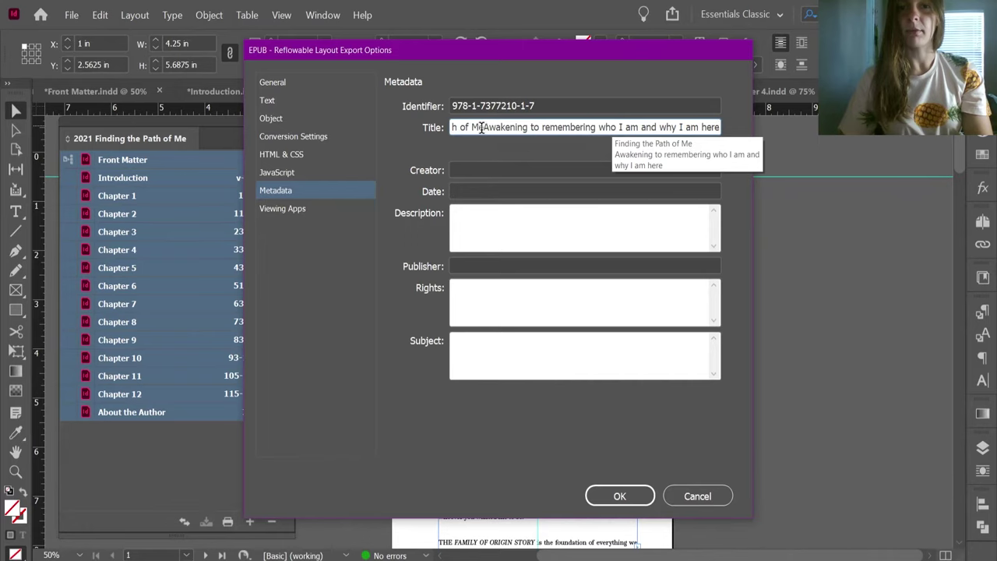
{"action": "left_click", "coordinate": [482, 128]}
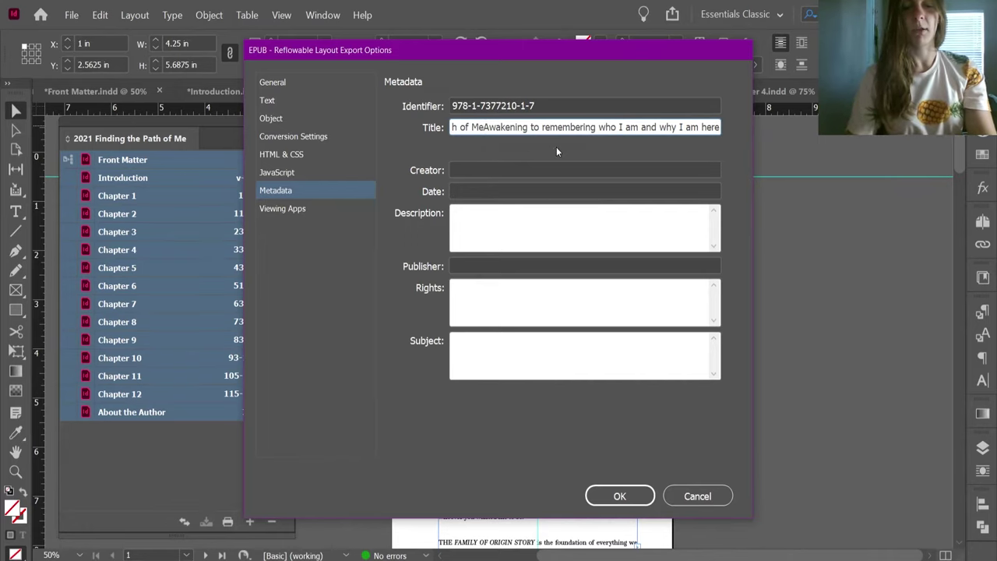